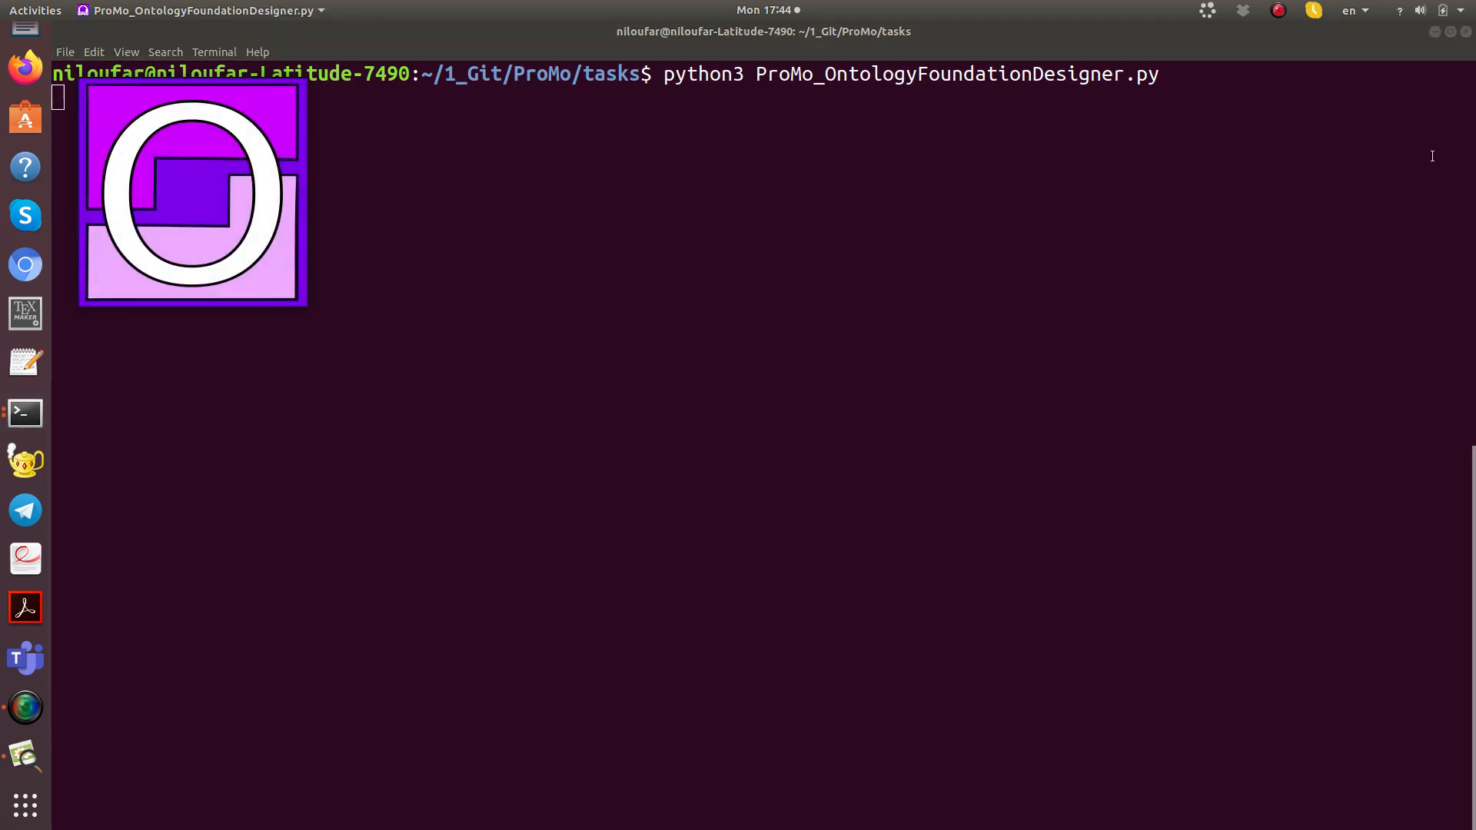
# Step: Create a new ontology named "Demo LIVE" and maximize its modeller window
pyautogui.click(1434, 31)
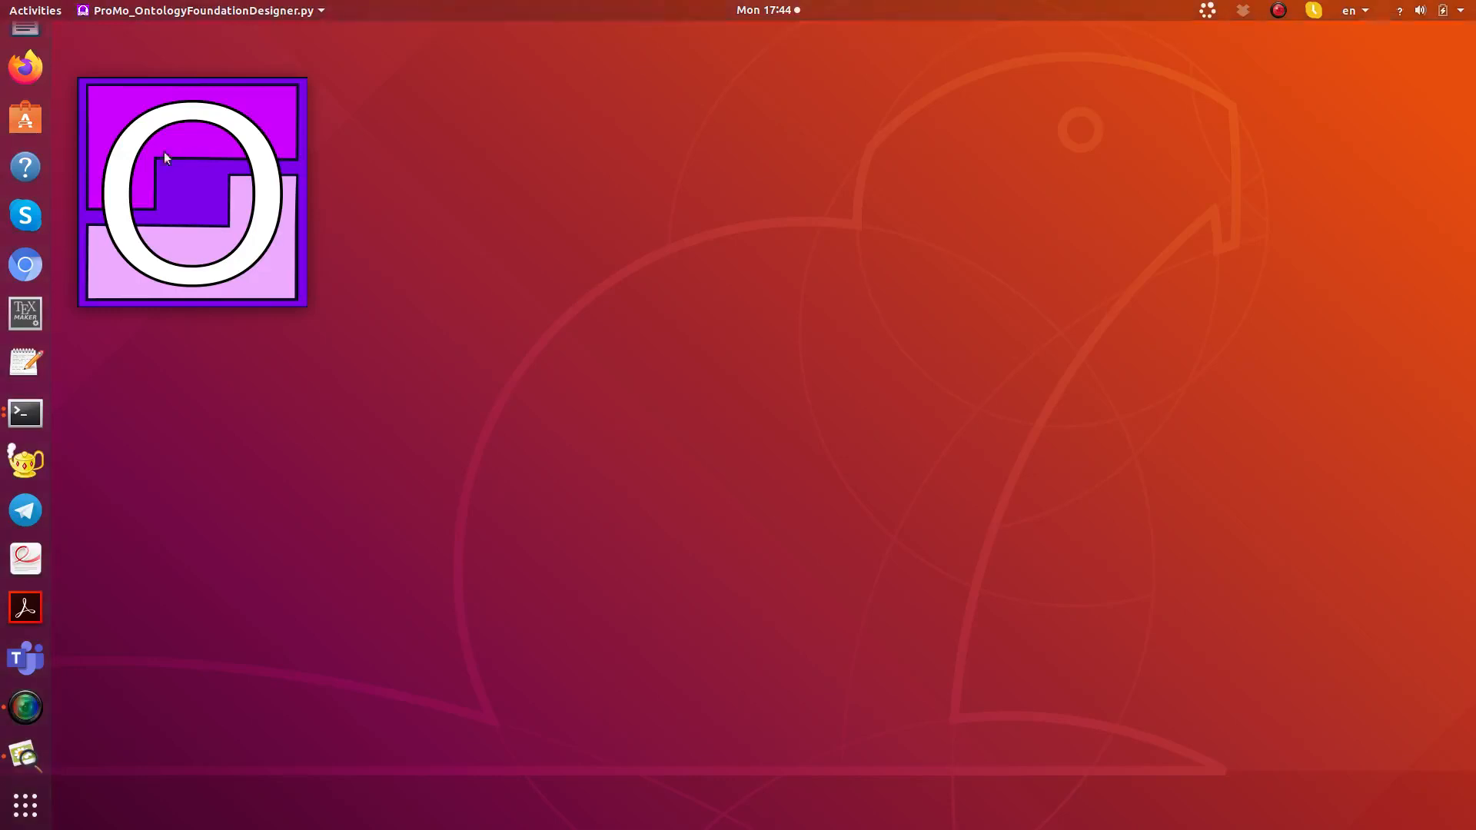
pyautogui.click(213, 149)
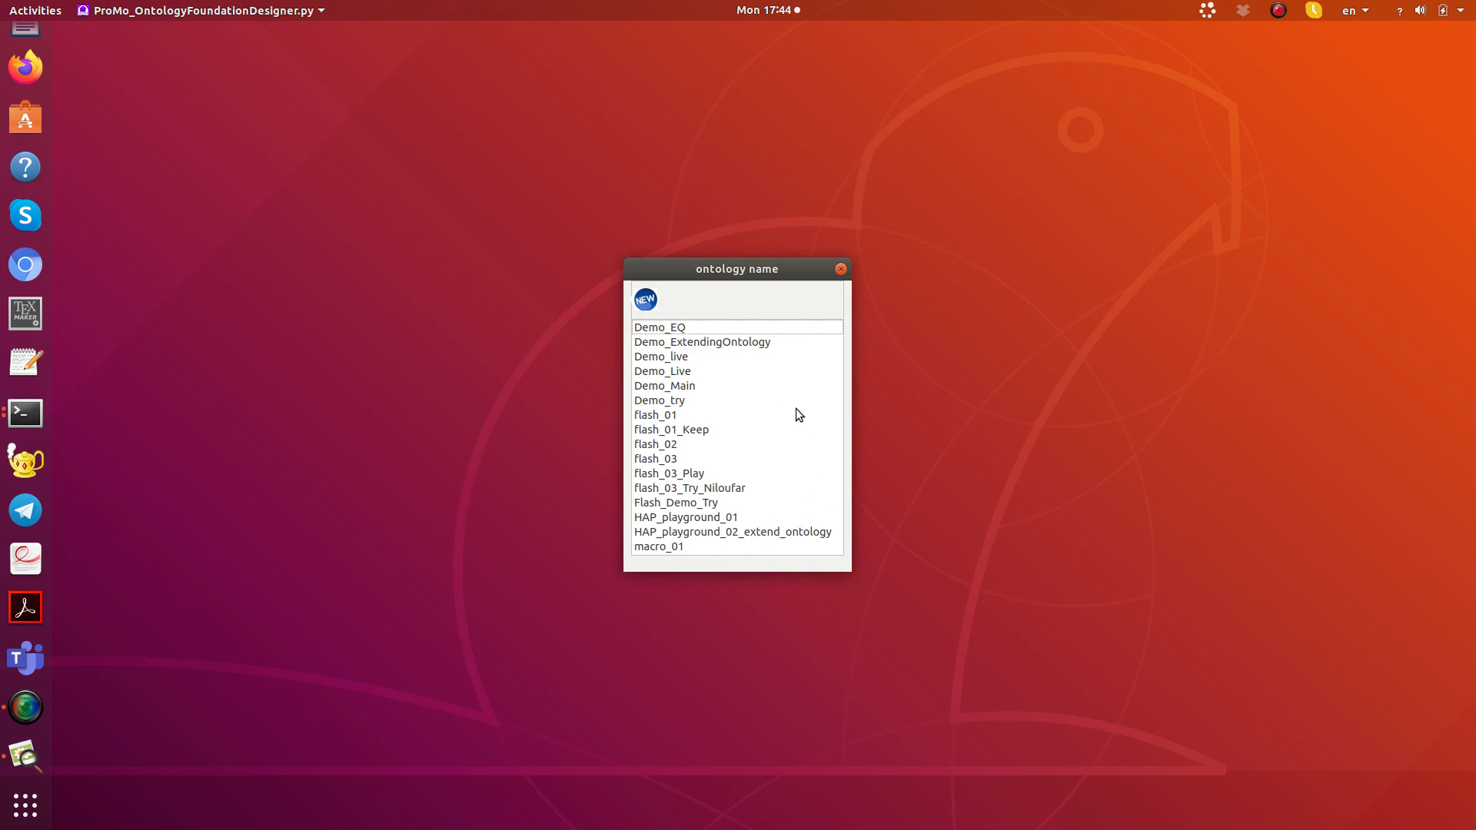
pyautogui.click(646, 300)
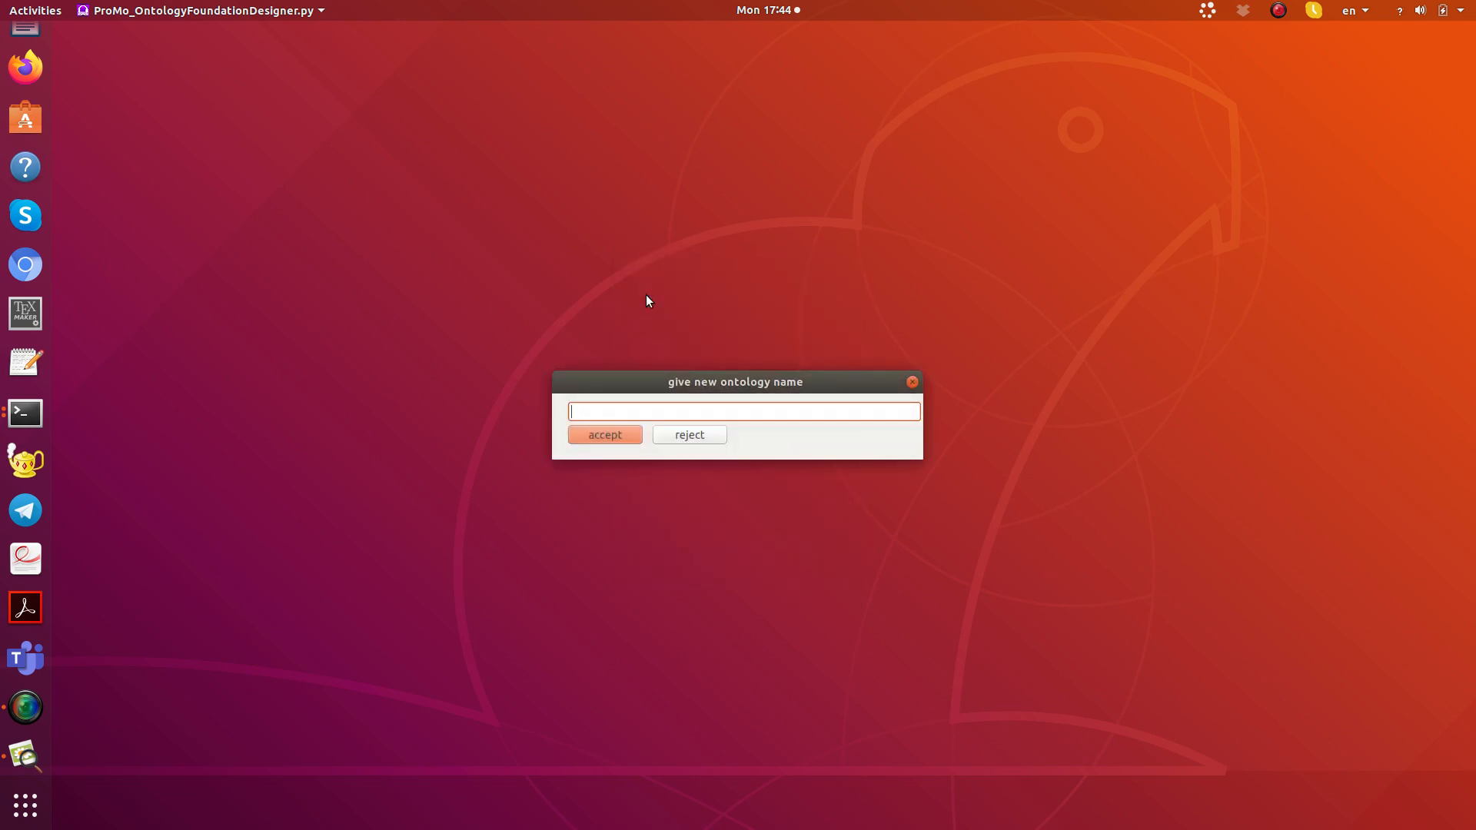
pyautogui.write('Demo LIVE')
pyautogui.press('Return')
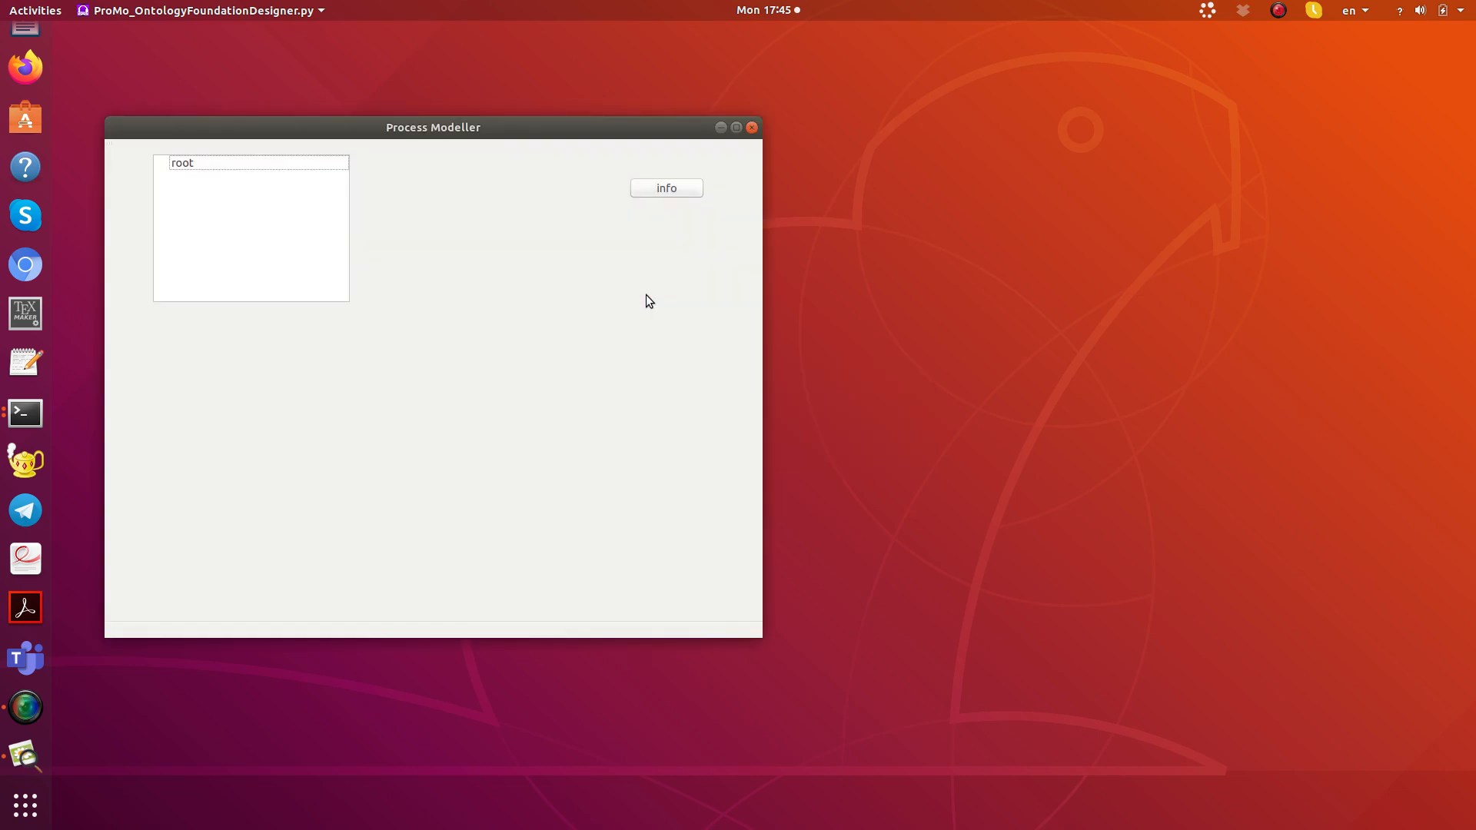
pyautogui.click(736, 126)
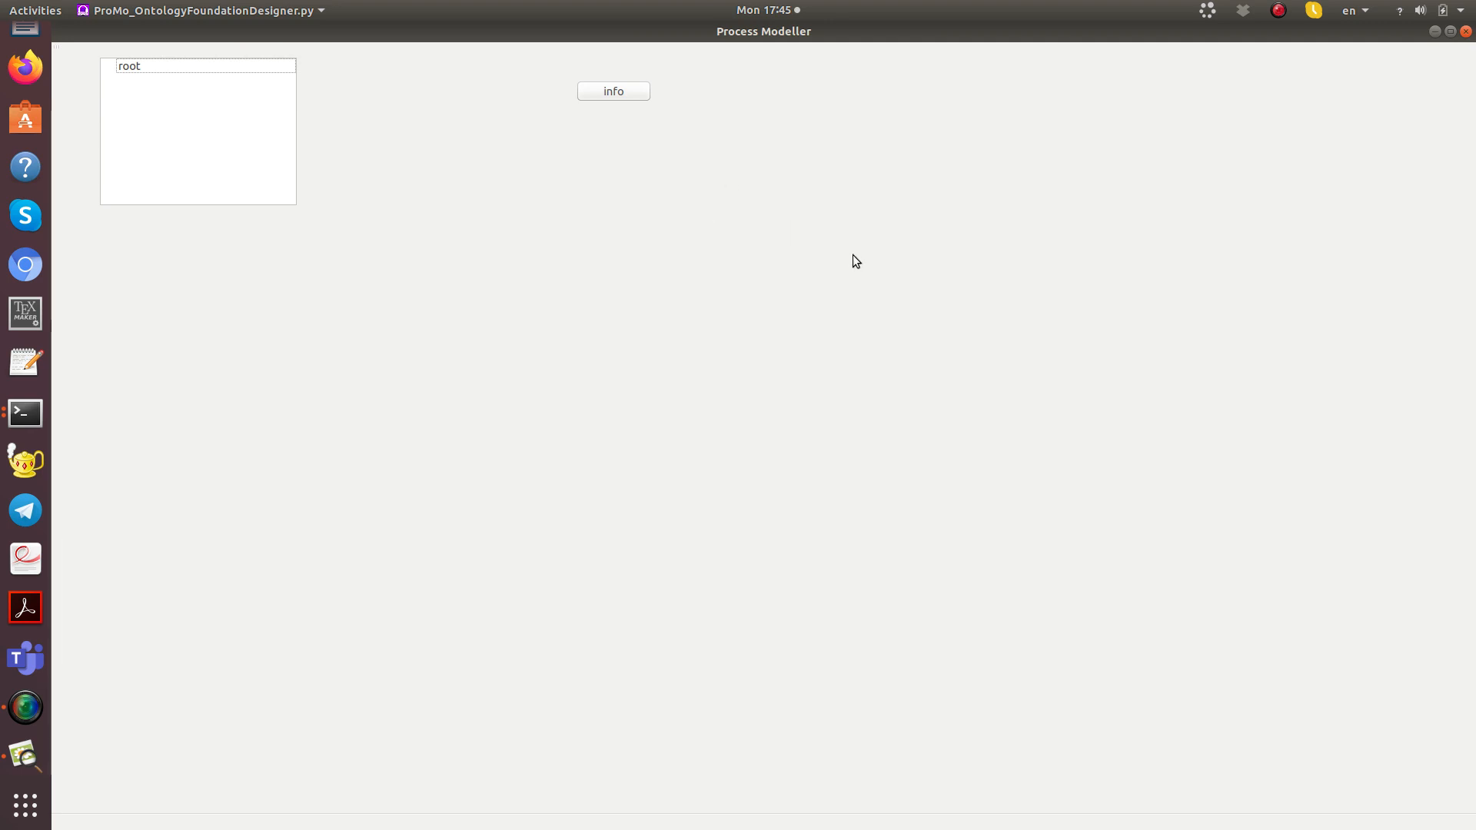
# Step: Select the root network, read the editor's information page, and look over its behaviour and structure components
pyautogui.click(130, 64)
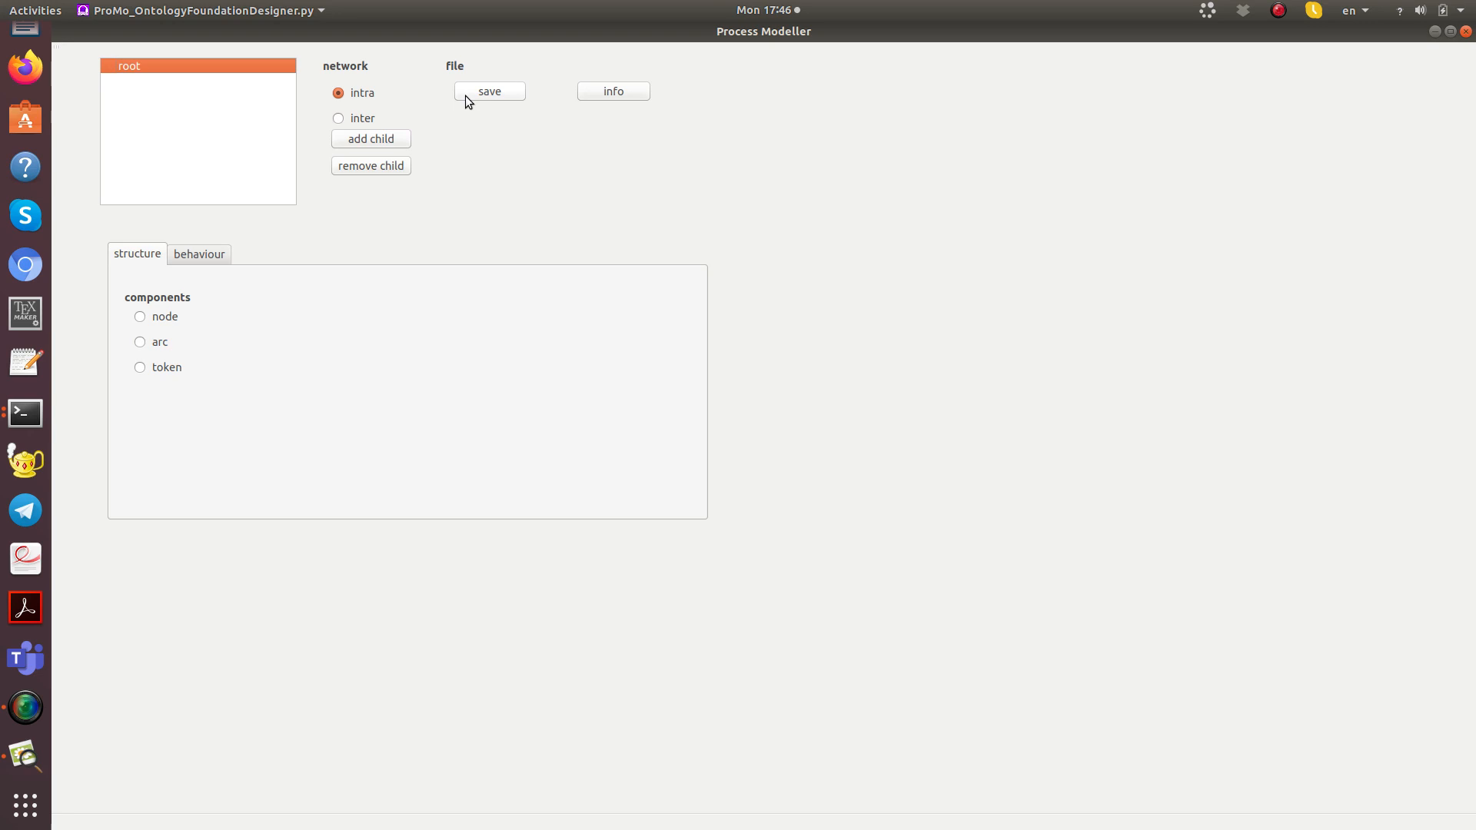
pyautogui.click(583, 92)
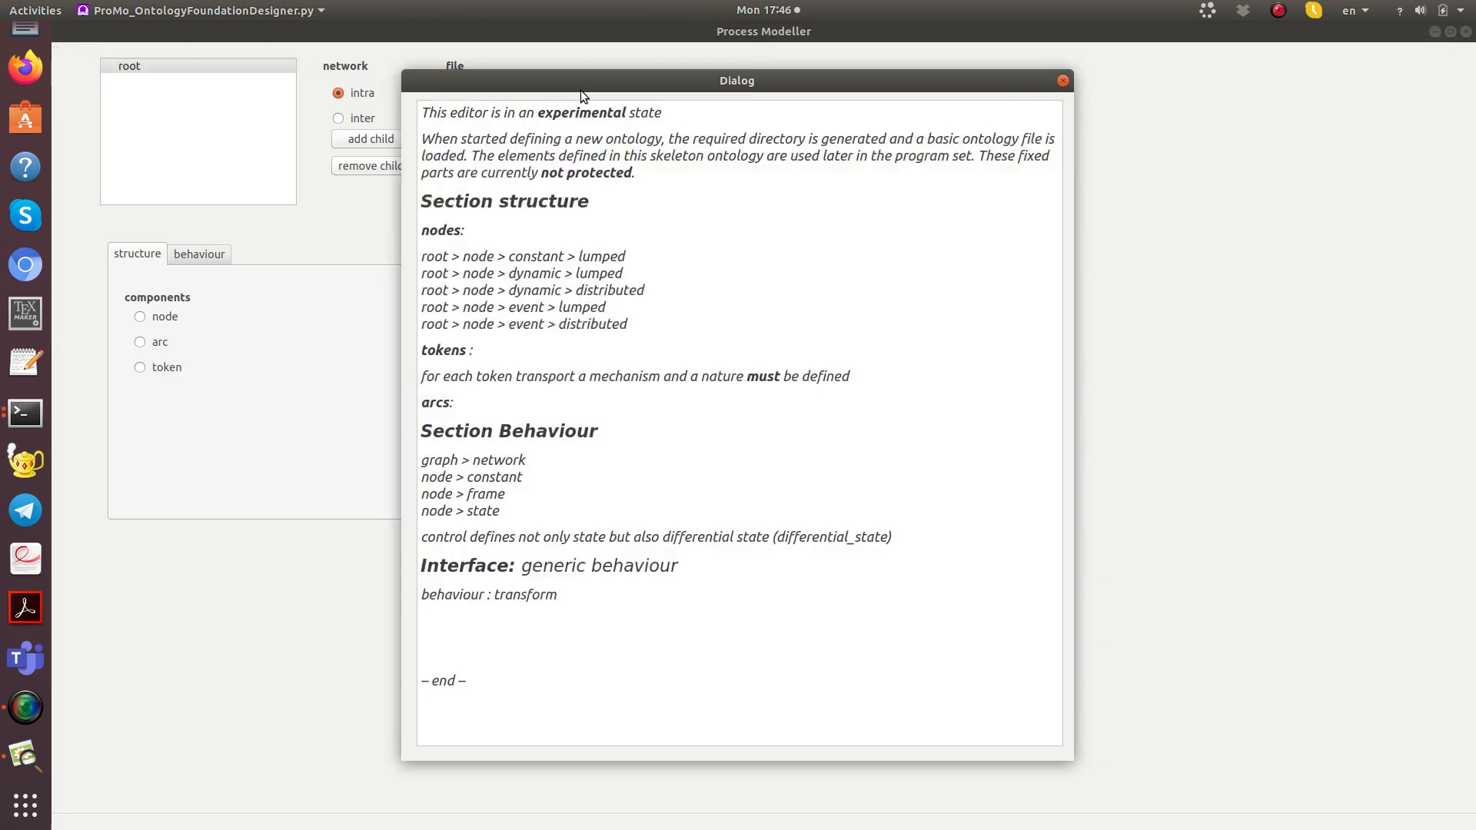
pyautogui.click(1062, 80)
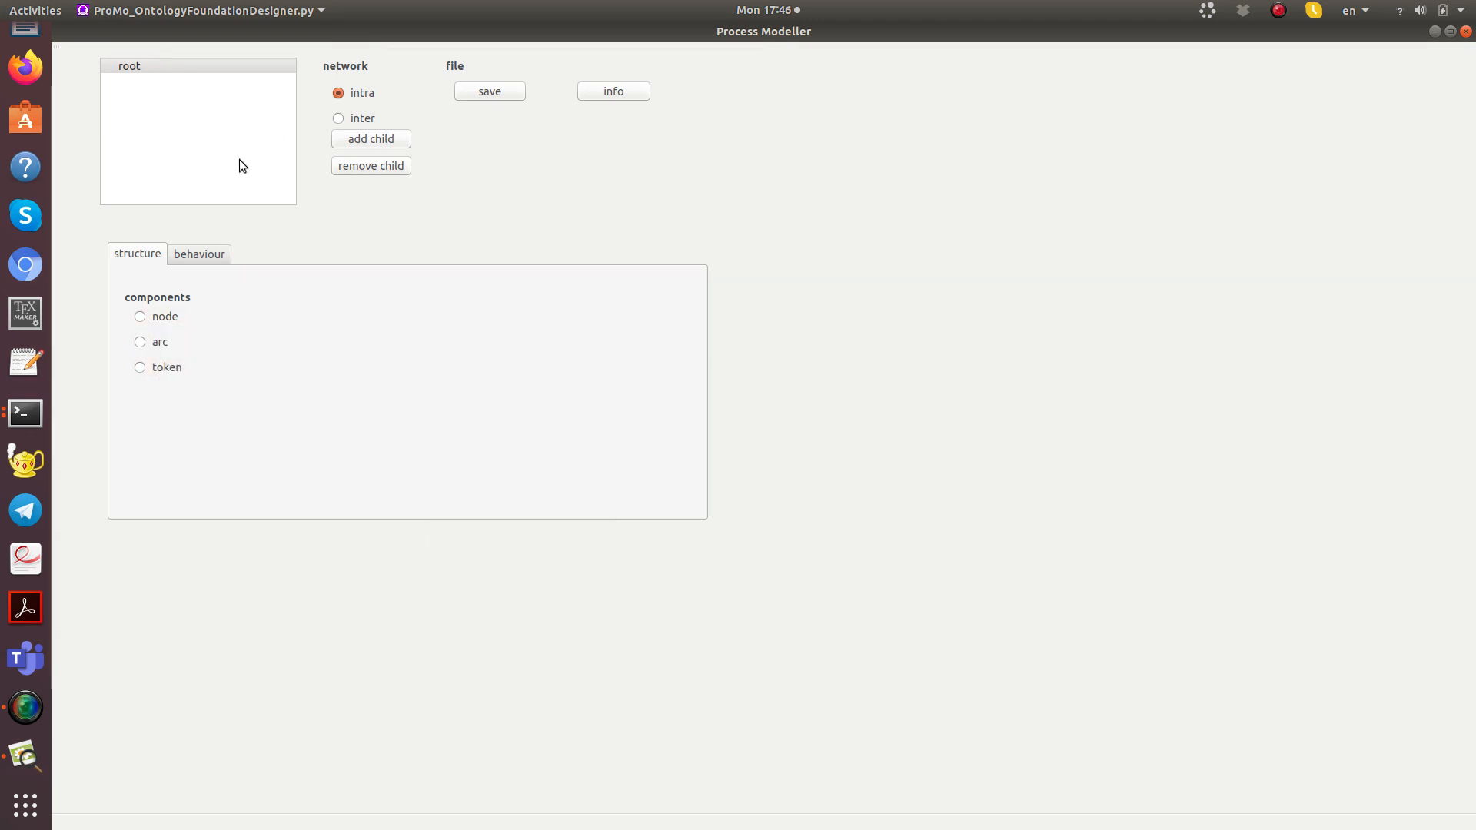
pyautogui.click(216, 254)
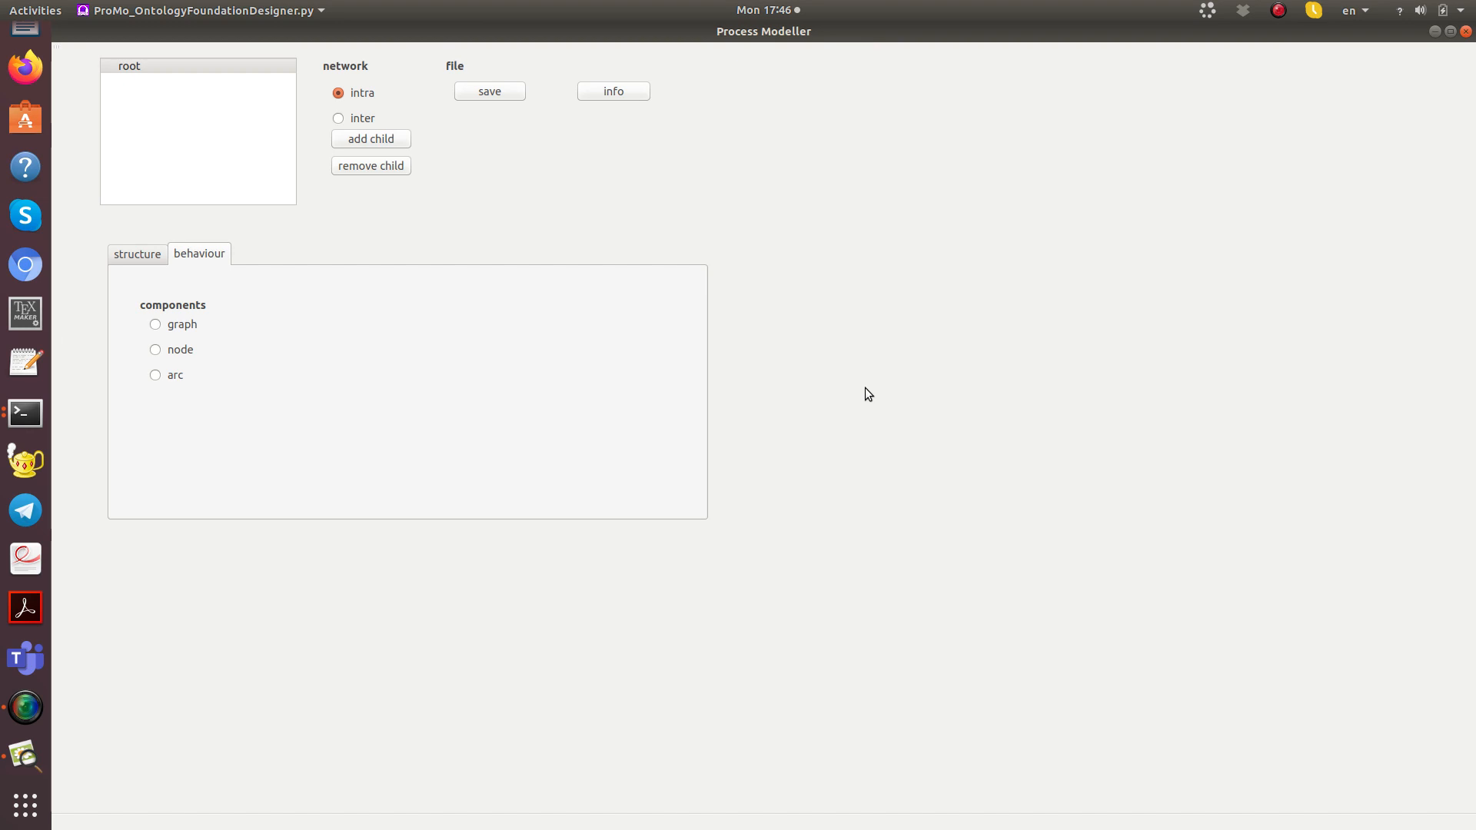
pyautogui.click(127, 258)
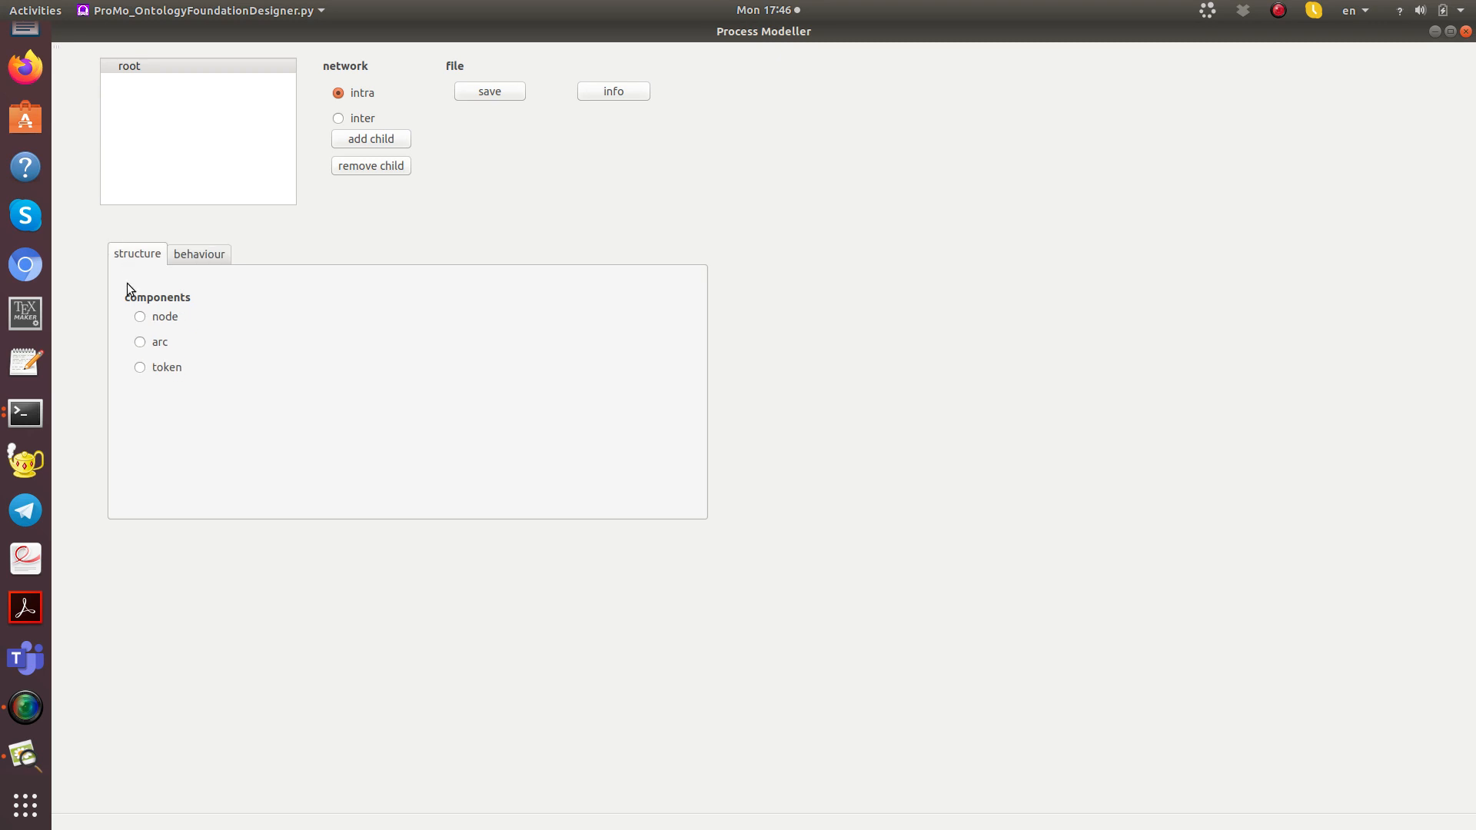
# Step: In the root's node structure, remove the distributed nature from the event dynamics
pyautogui.click(141, 317)
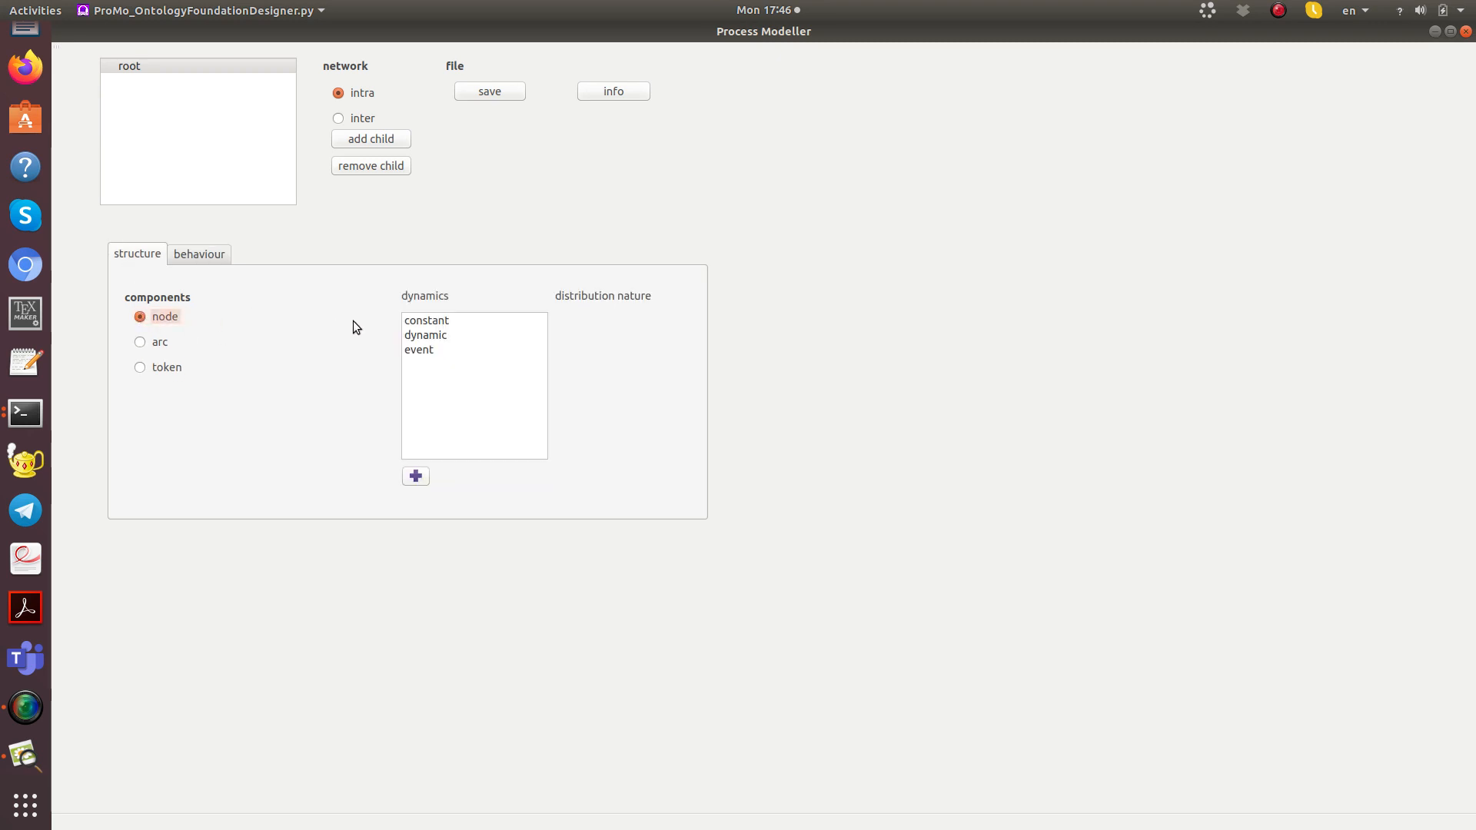
pyautogui.click(427, 321)
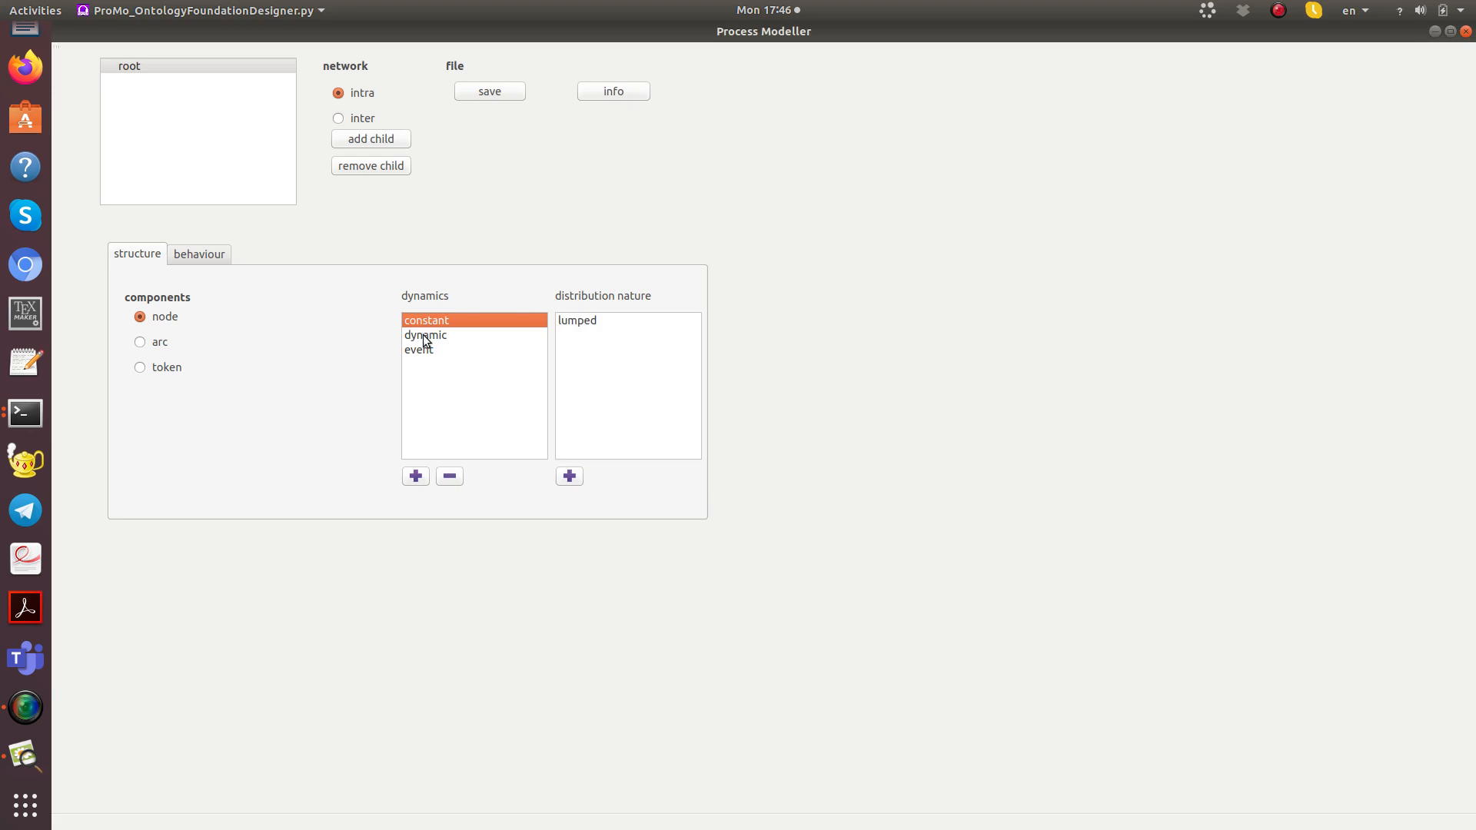
pyautogui.click(426, 341)
pyautogui.click(418, 349)
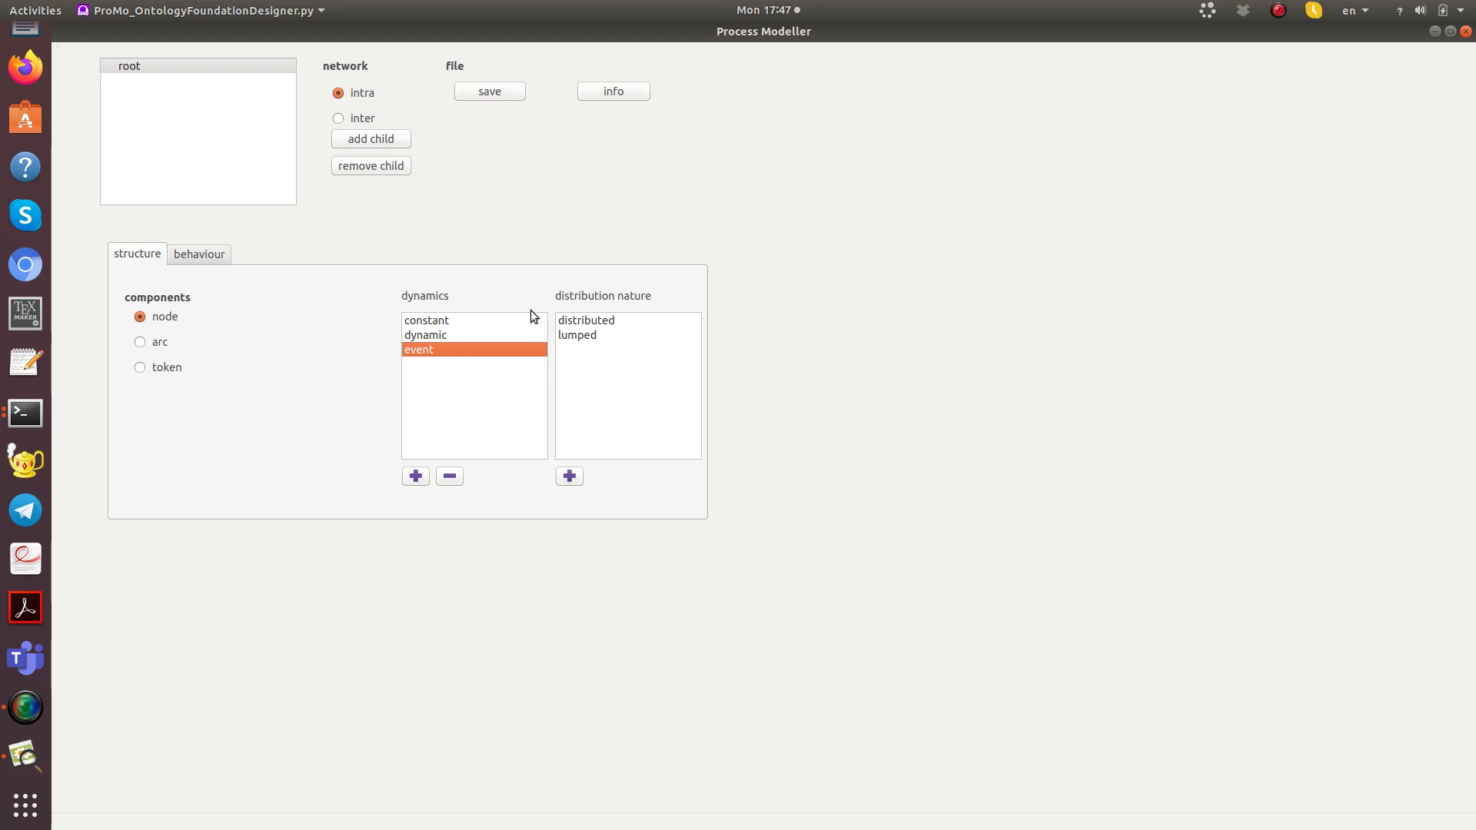
pyautogui.click(588, 321)
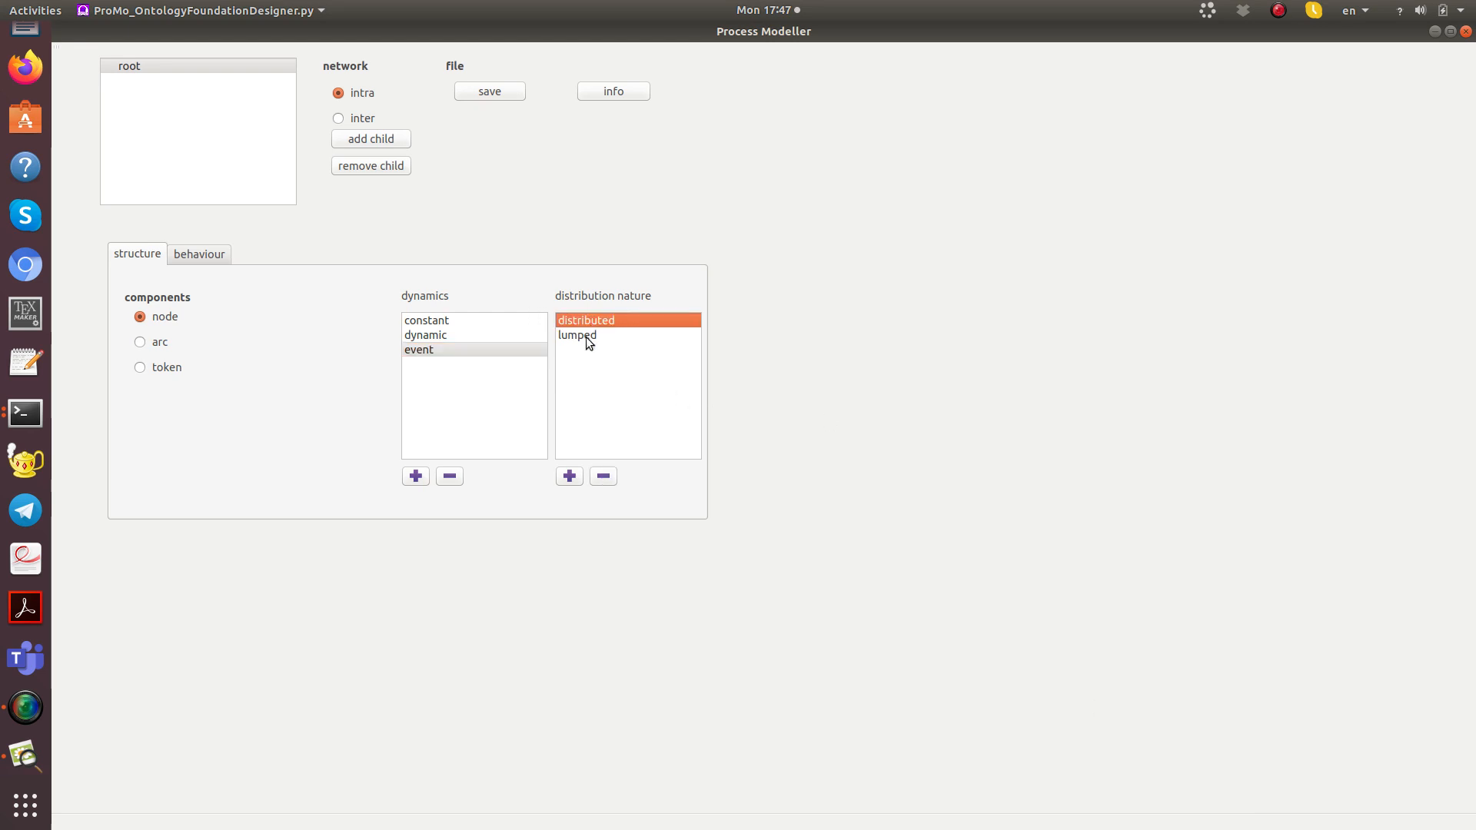
pyautogui.click(601, 476)
# Step: Remove the distributed nature from the node's dynamic dynamics as well
pyautogui.click(442, 336)
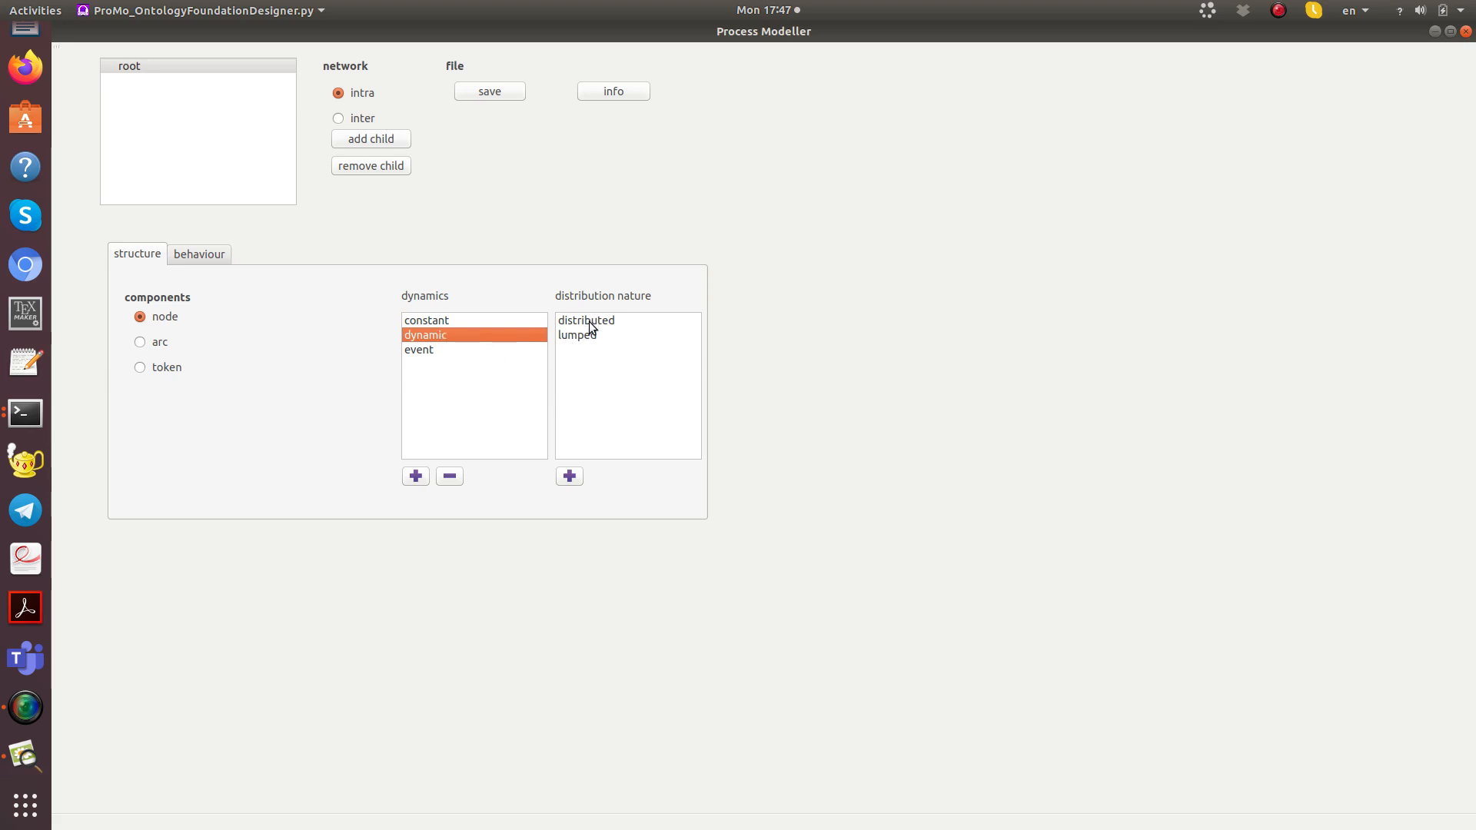
pyautogui.click(589, 321)
pyautogui.click(601, 480)
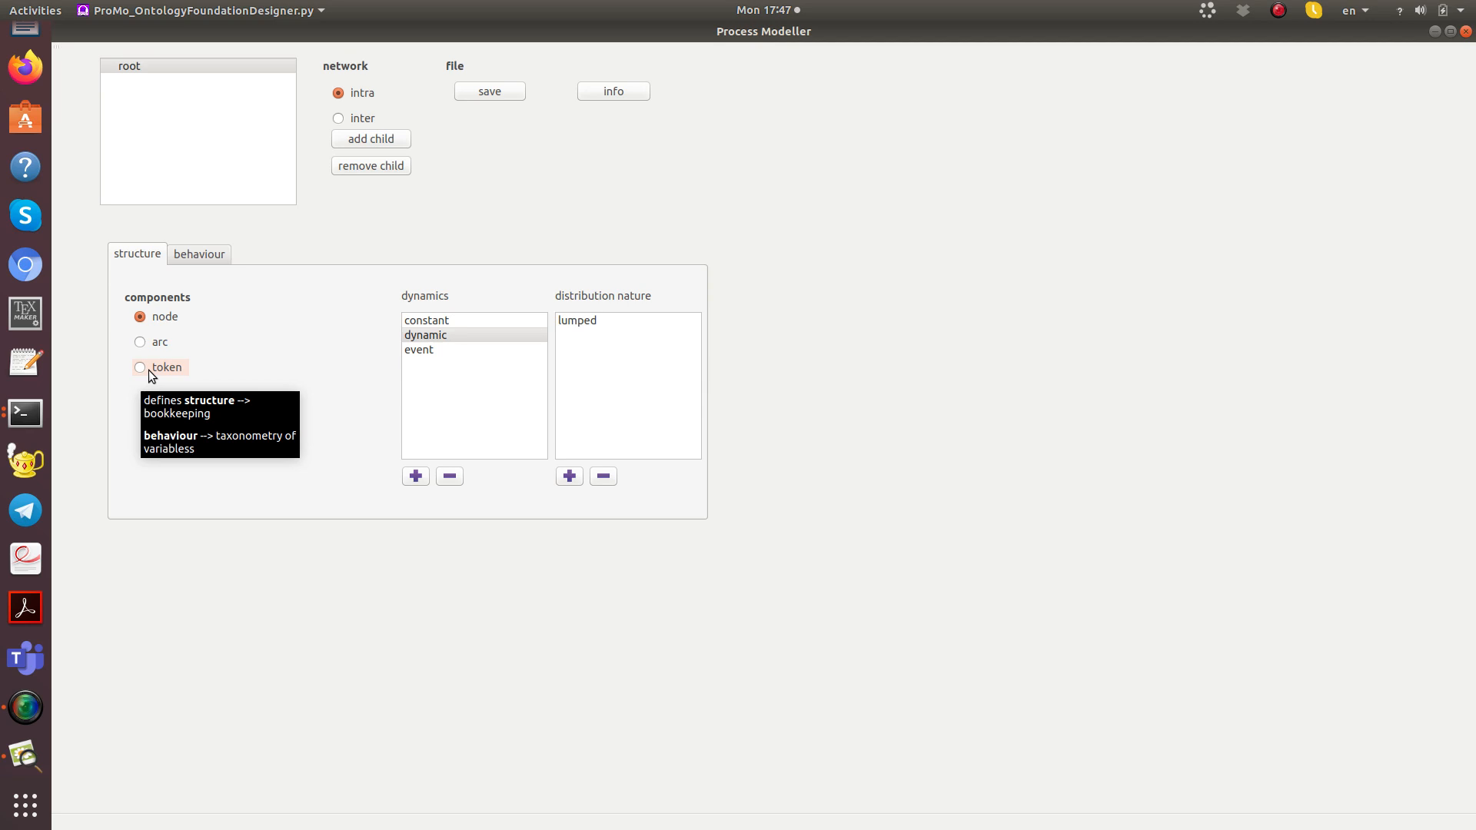
# Step: Add a behaviour element named "projection" to the root's graph component
pyautogui.click(204, 255)
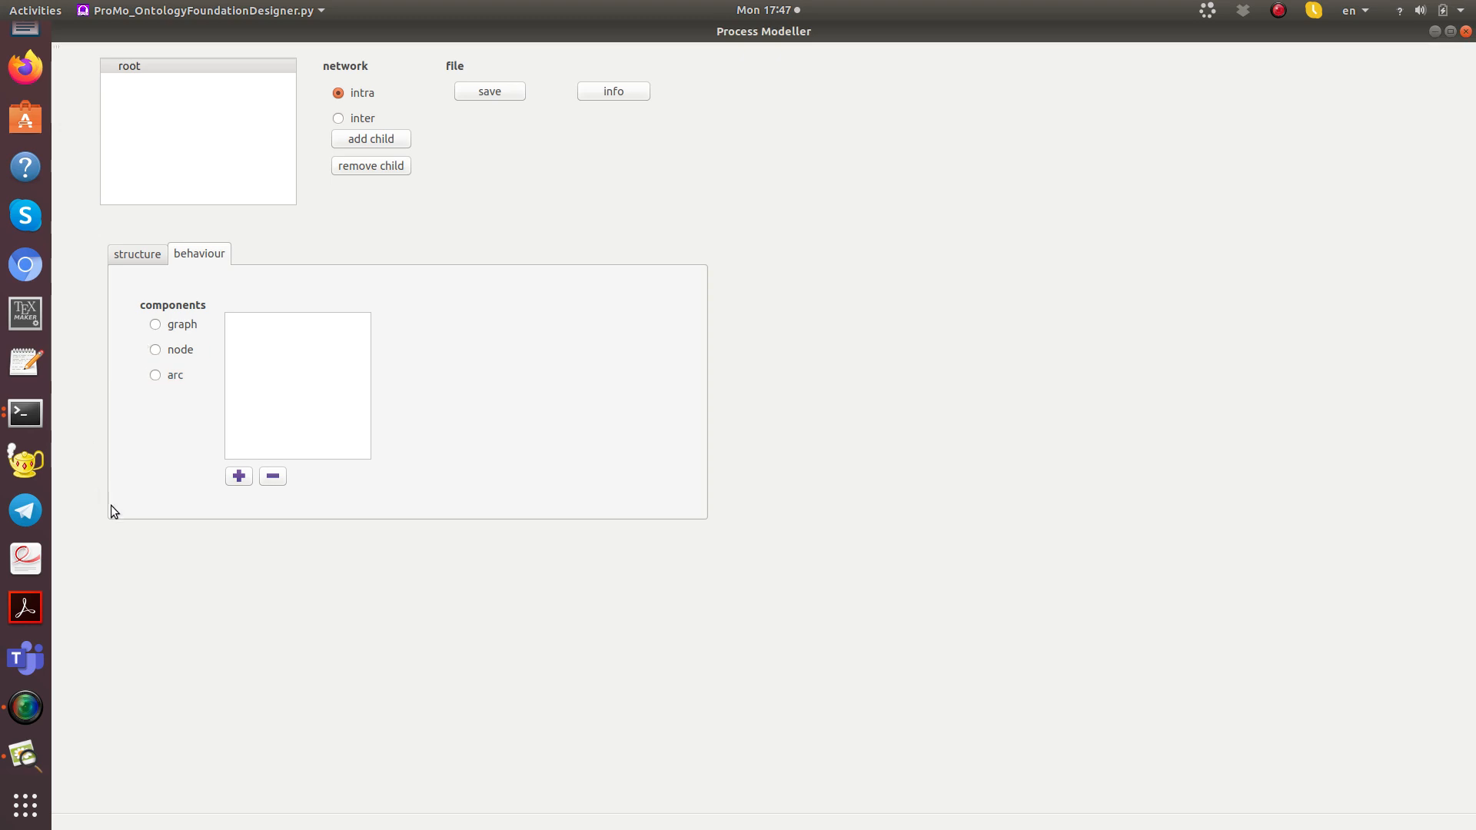
pyautogui.click(156, 323)
pyautogui.click(239, 476)
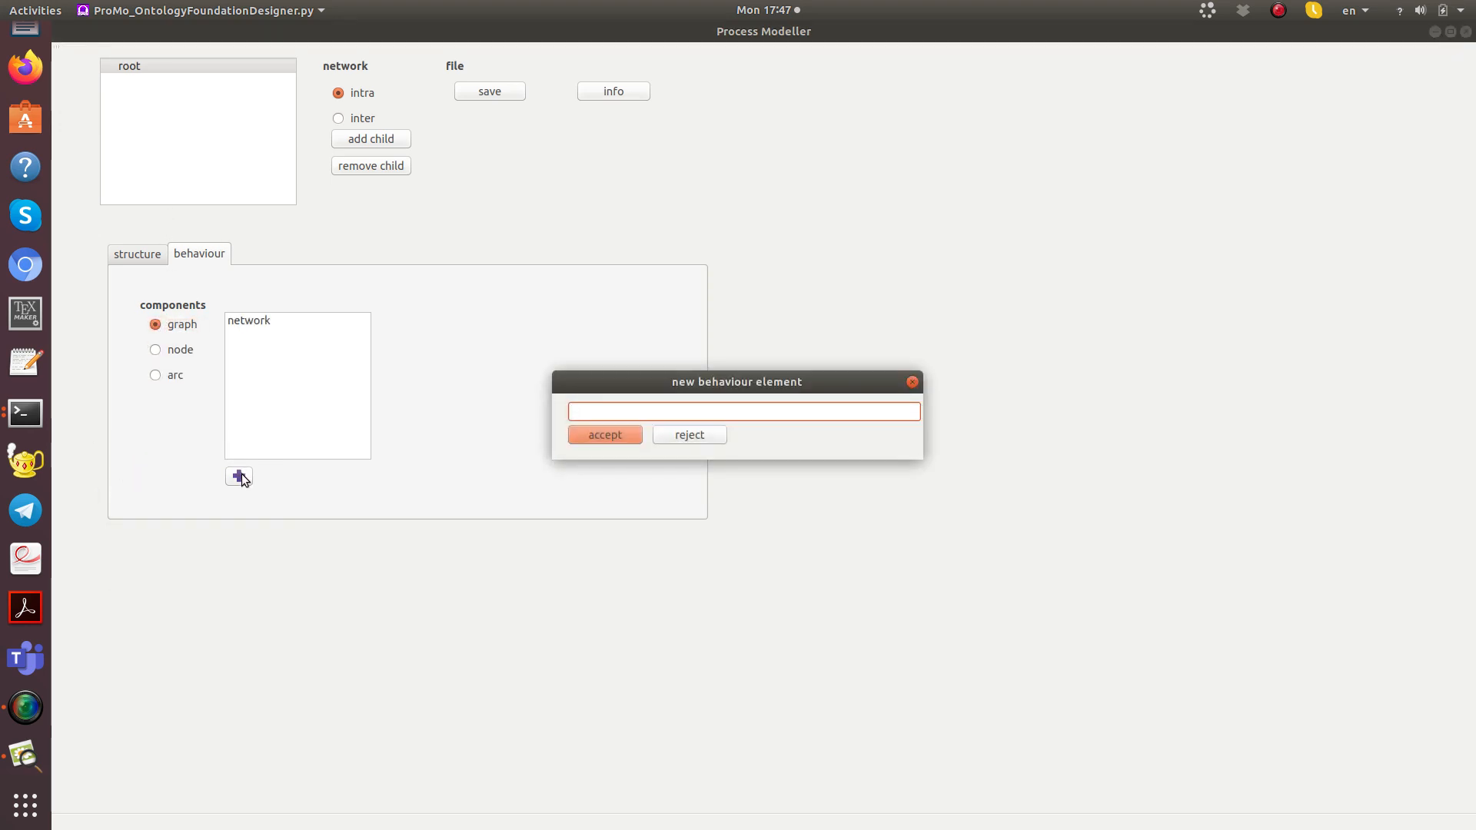
pyautogui.write('projection')
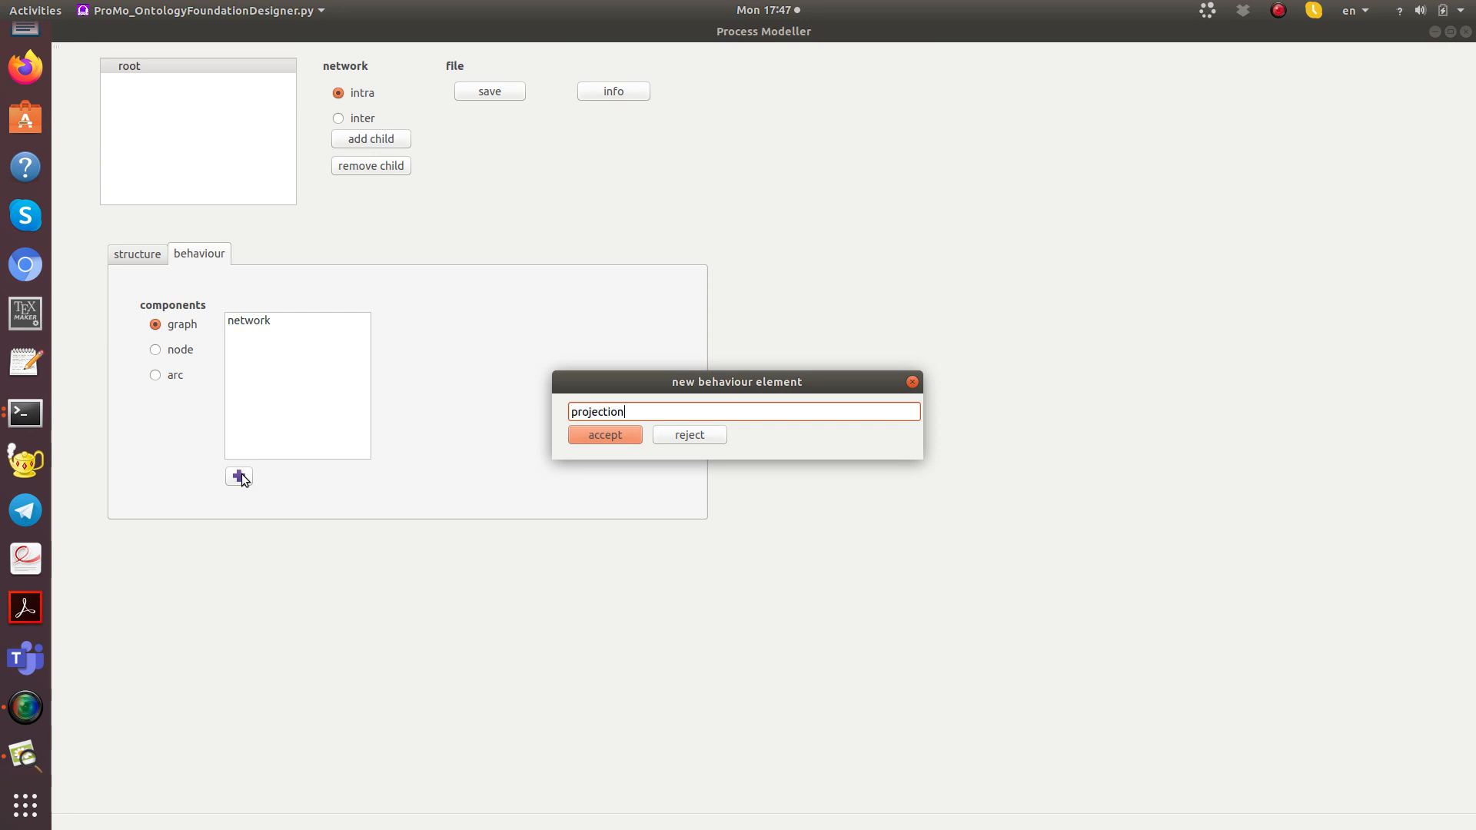
pyautogui.press('Return')
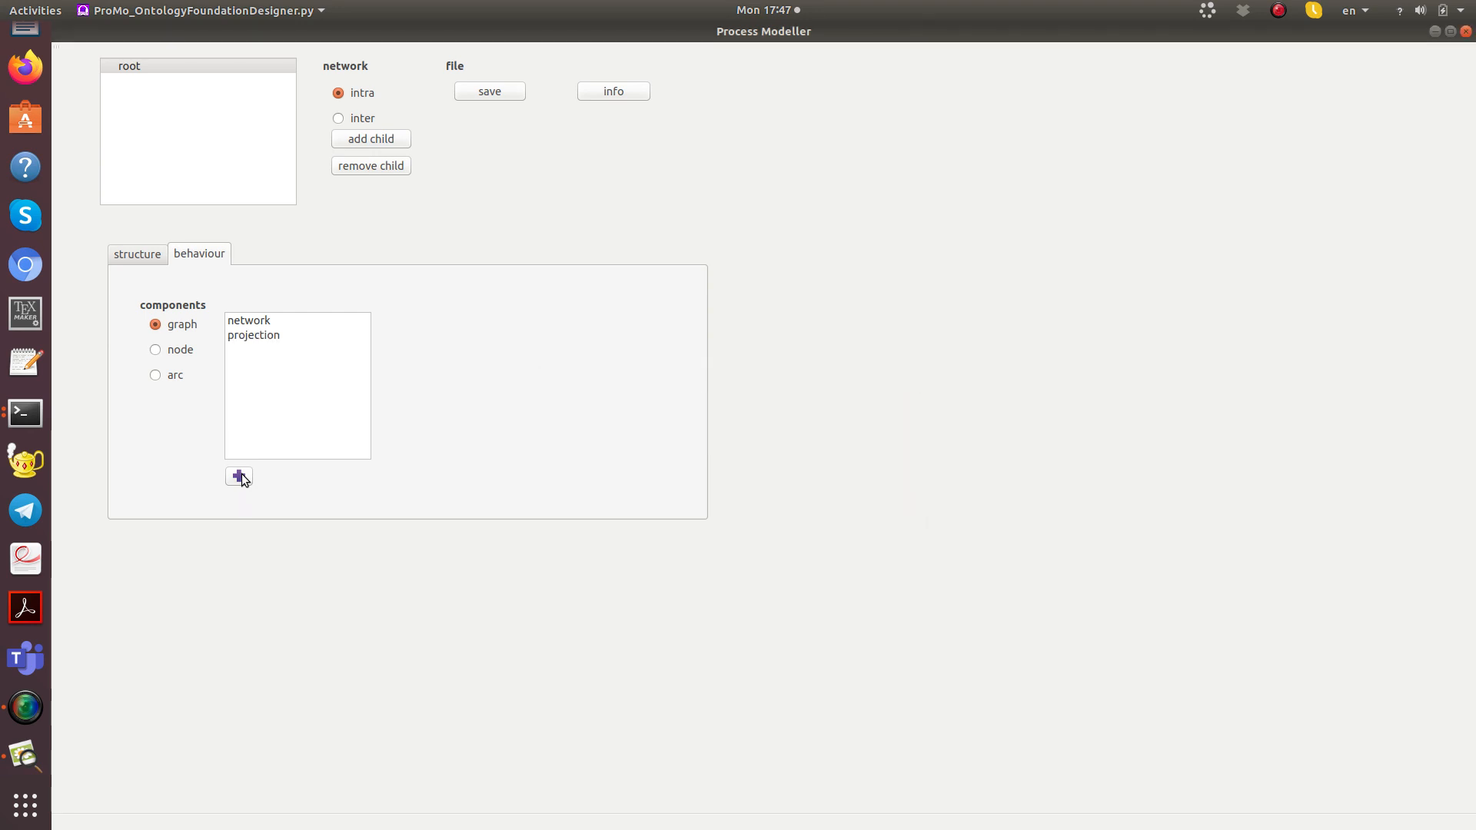
# Step: Add a behaviour element named "*diffFrame" to the root's node component
pyautogui.click(160, 350)
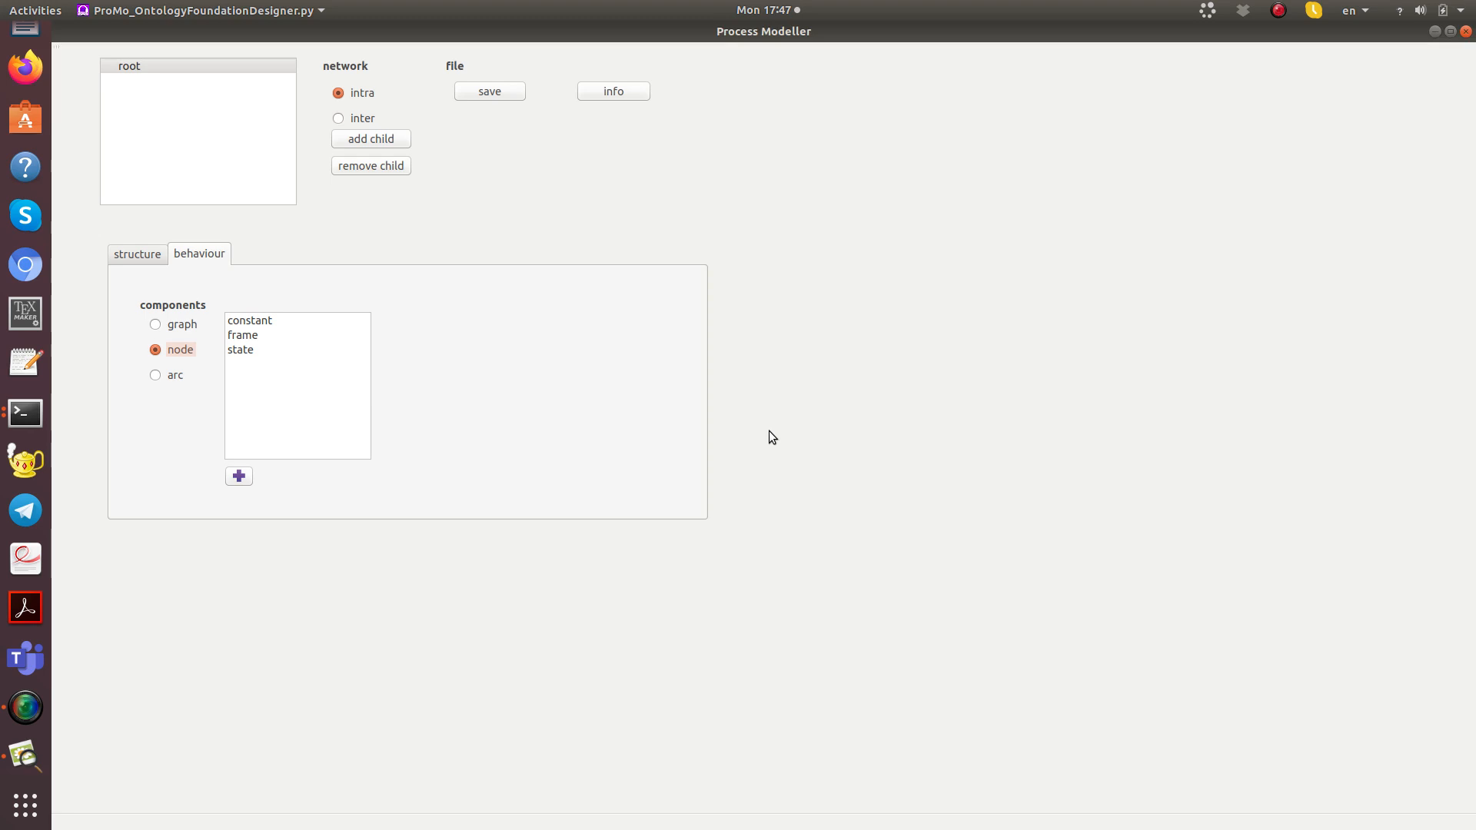
pyautogui.click(243, 473)
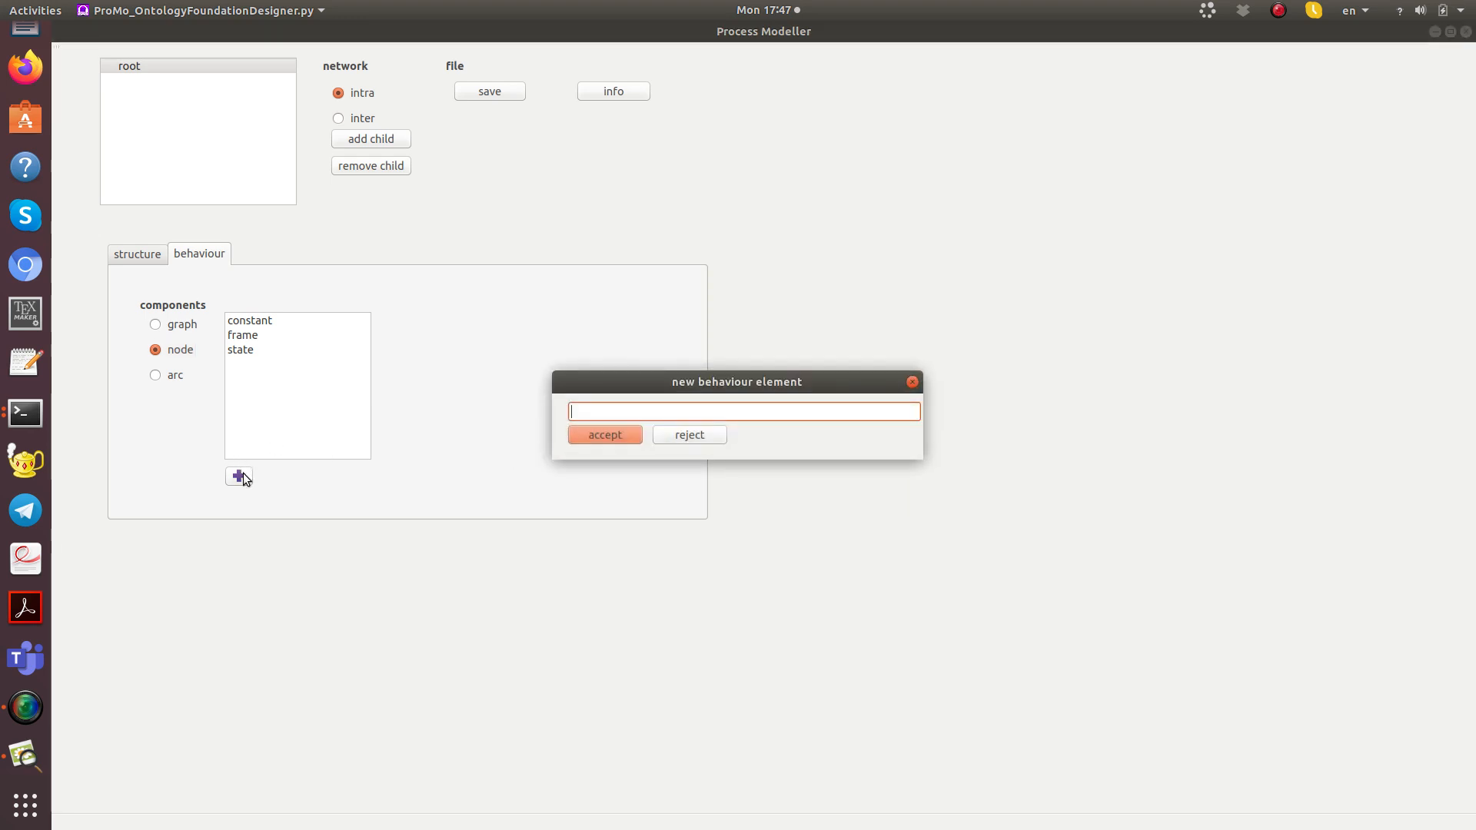
pyautogui.write('*diffFrame')
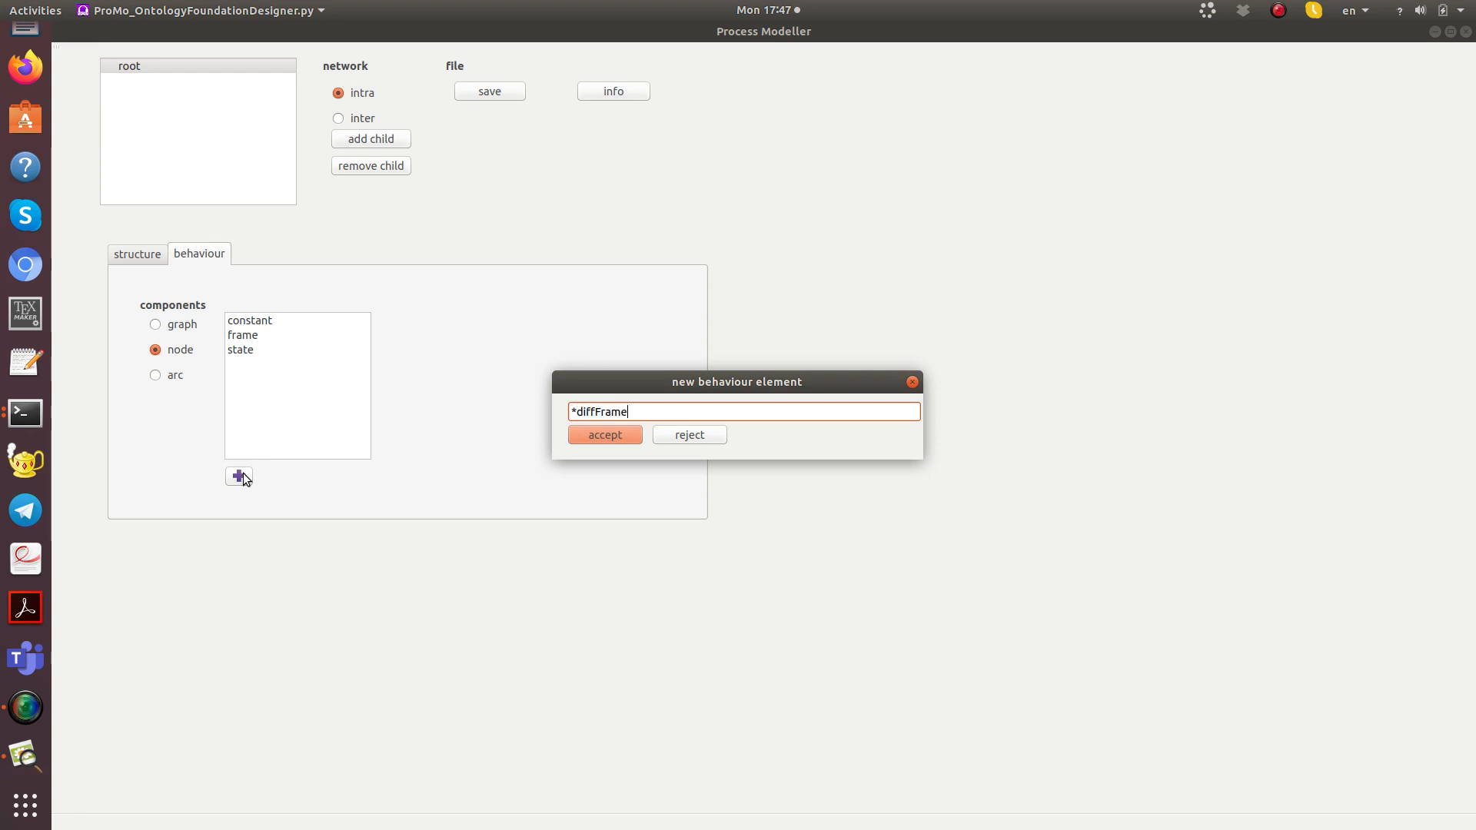
pyautogui.press('Return')
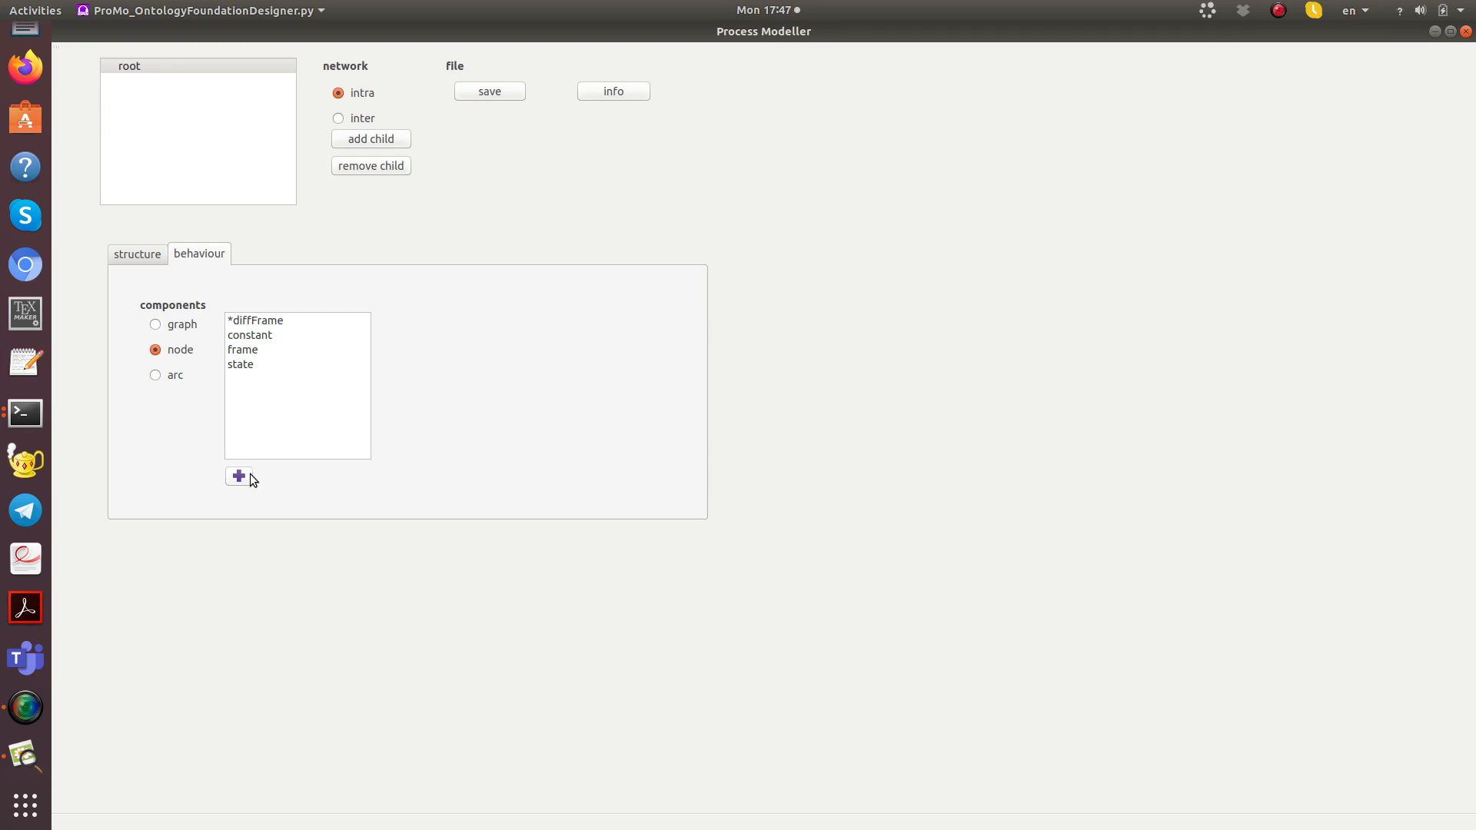
# Step: Add another node behaviour element named "*diffState"
pyautogui.click(250, 474)
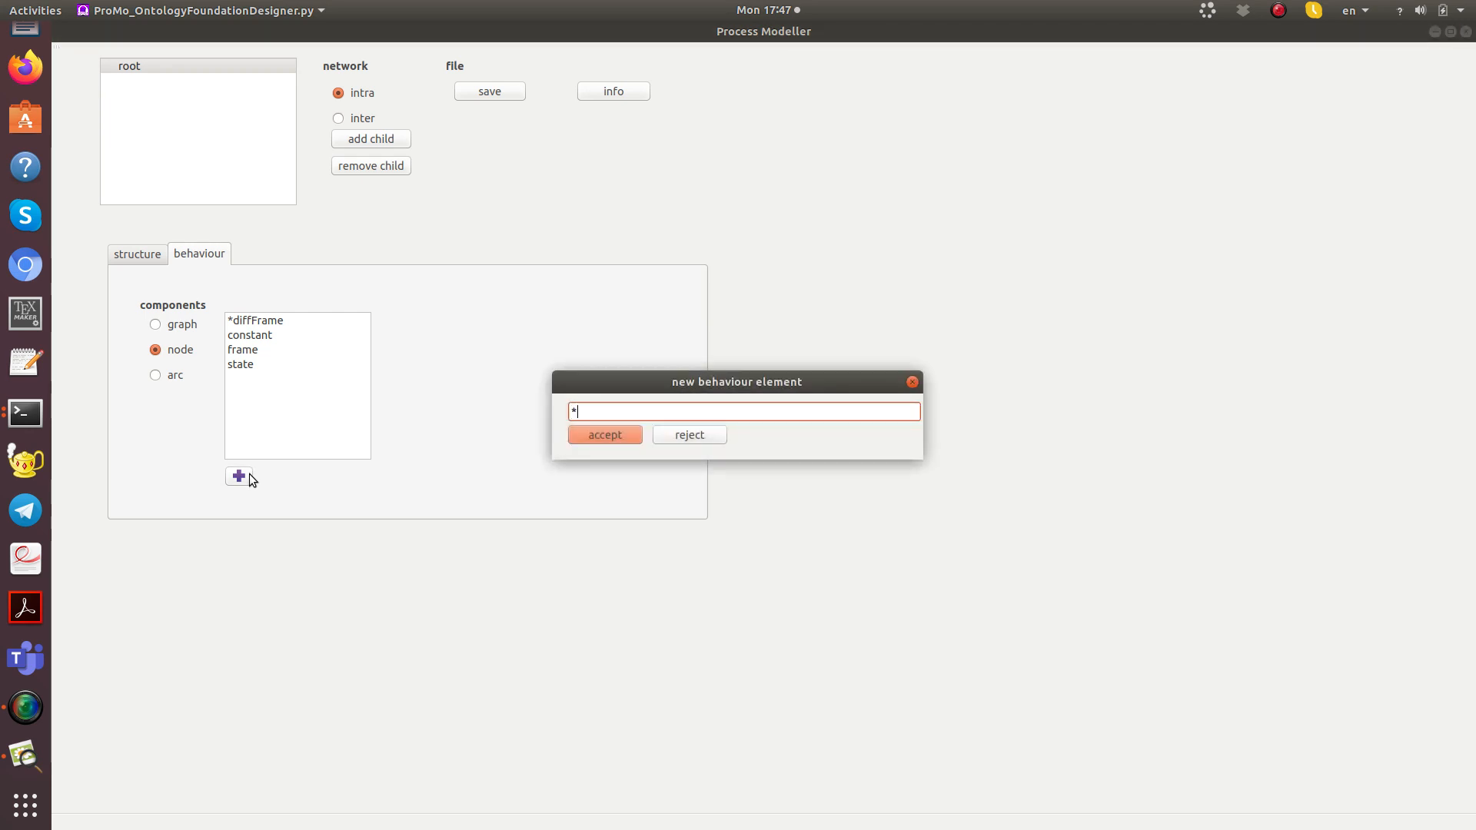
pyautogui.write('diffState')
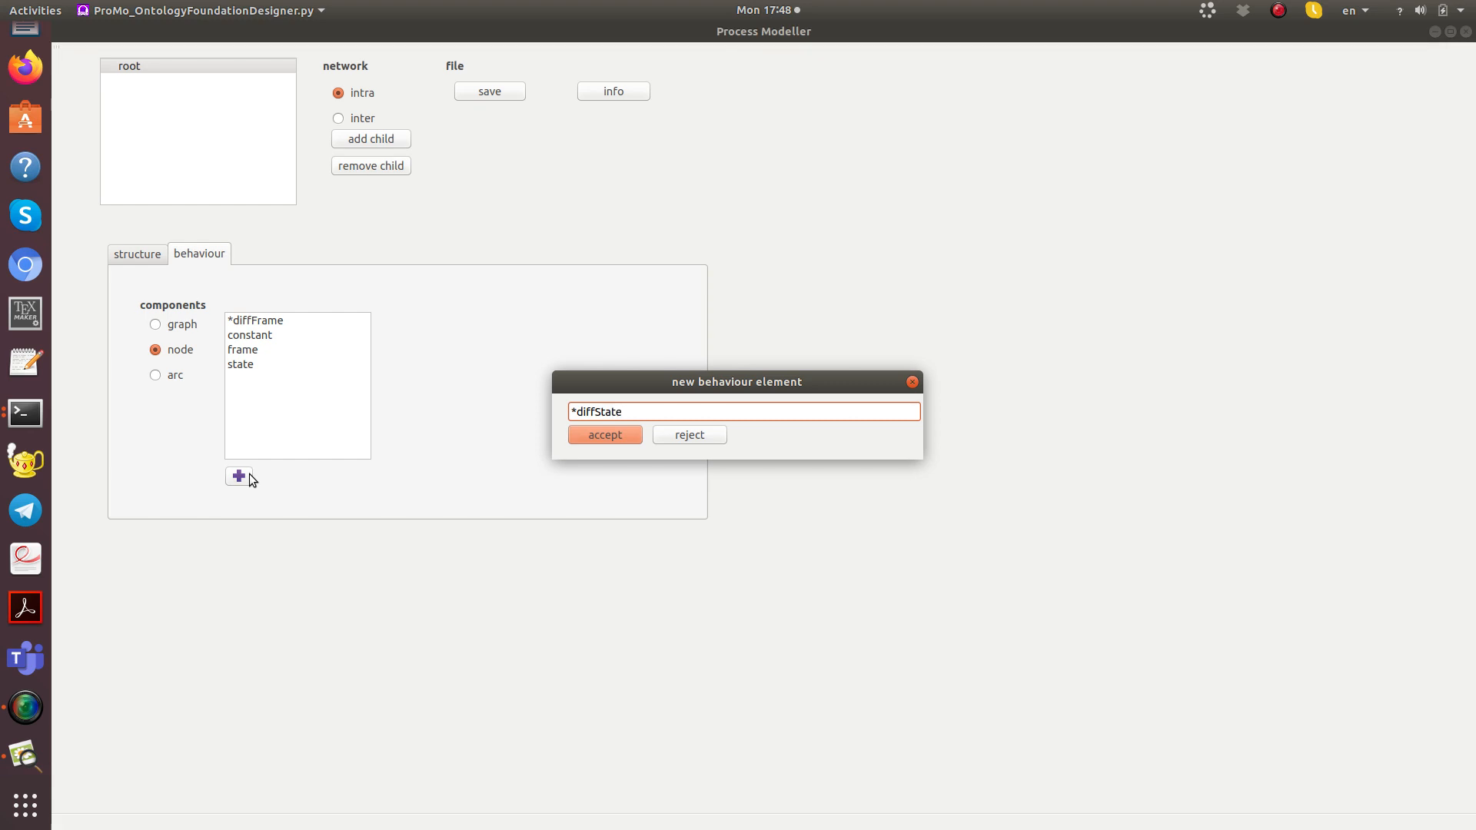
pyautogui.press('Return')
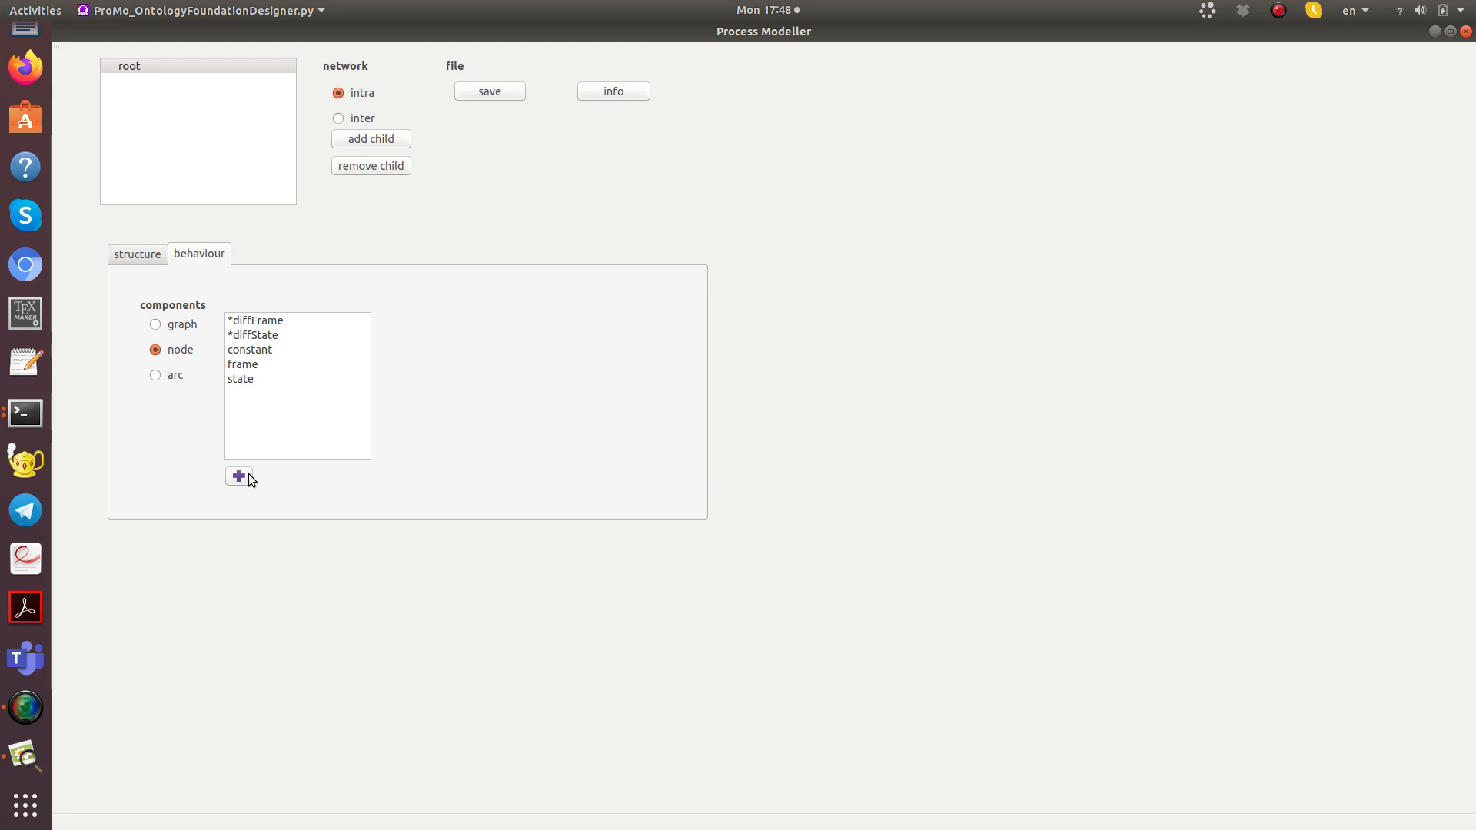
# Step: Set the root's network type to inter and add a child network named "physical" under it
pyautogui.click(337, 119)
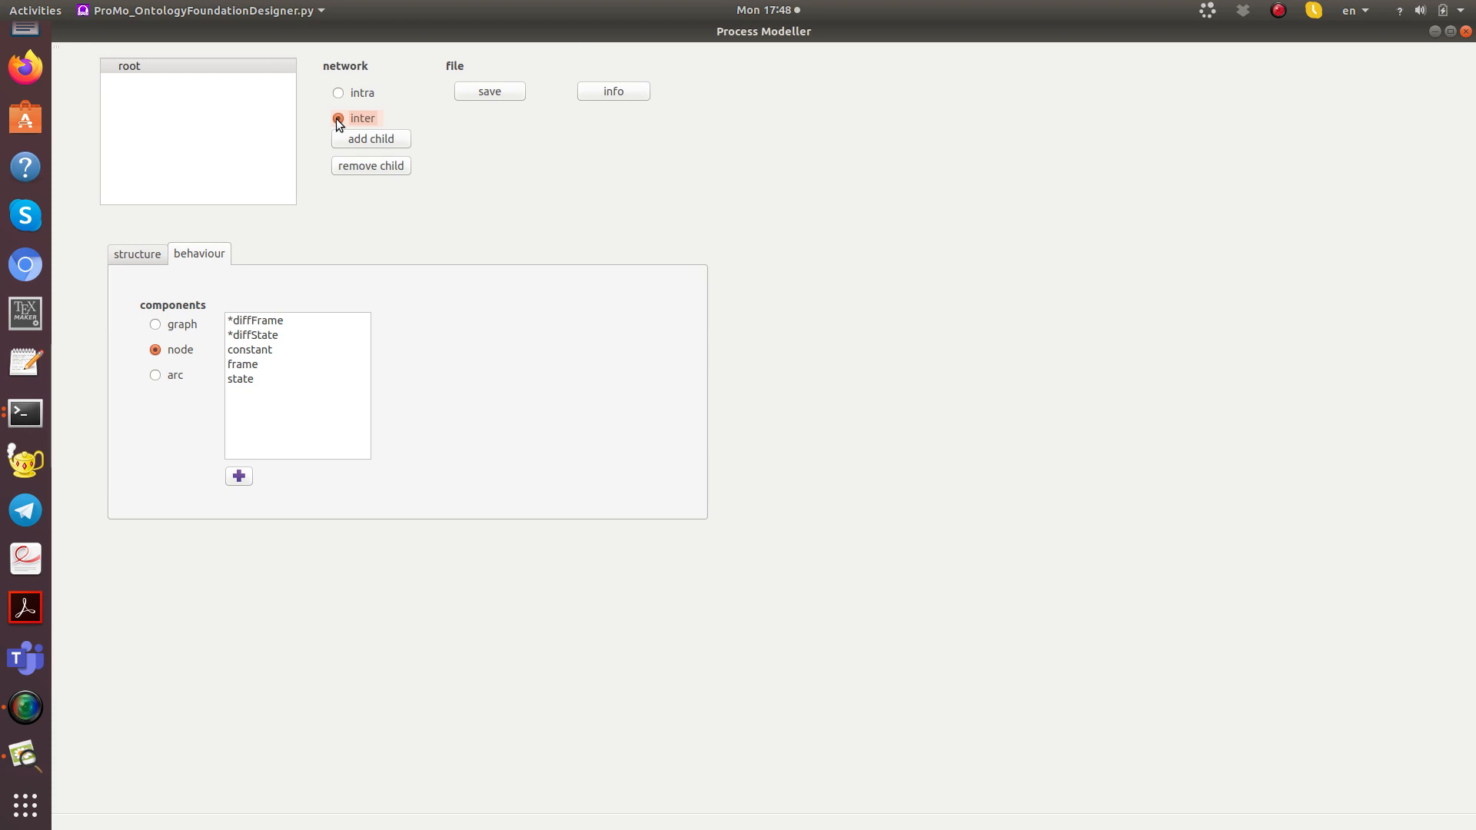
pyautogui.click(147, 67)
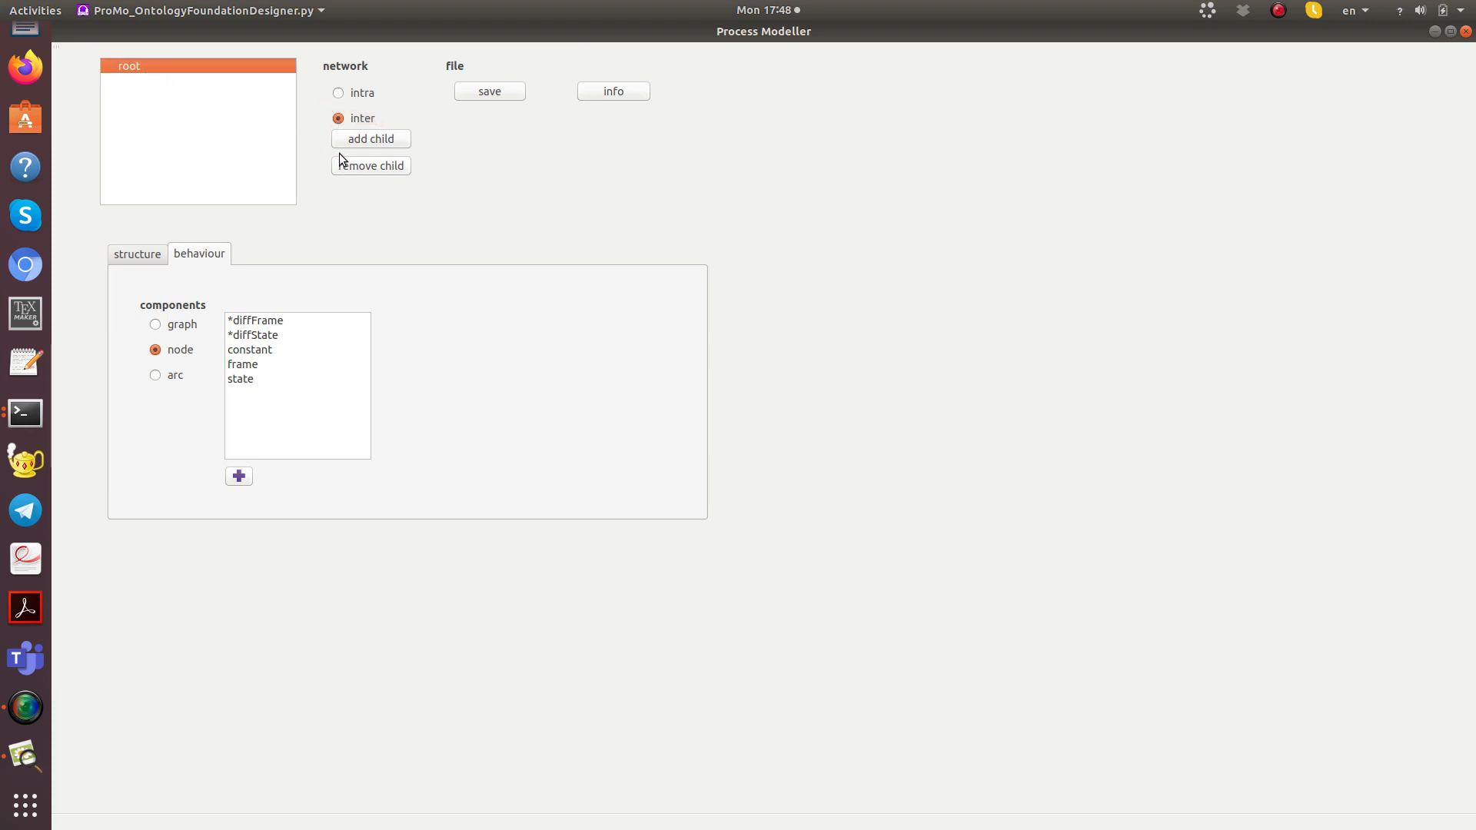
pyautogui.click(355, 138)
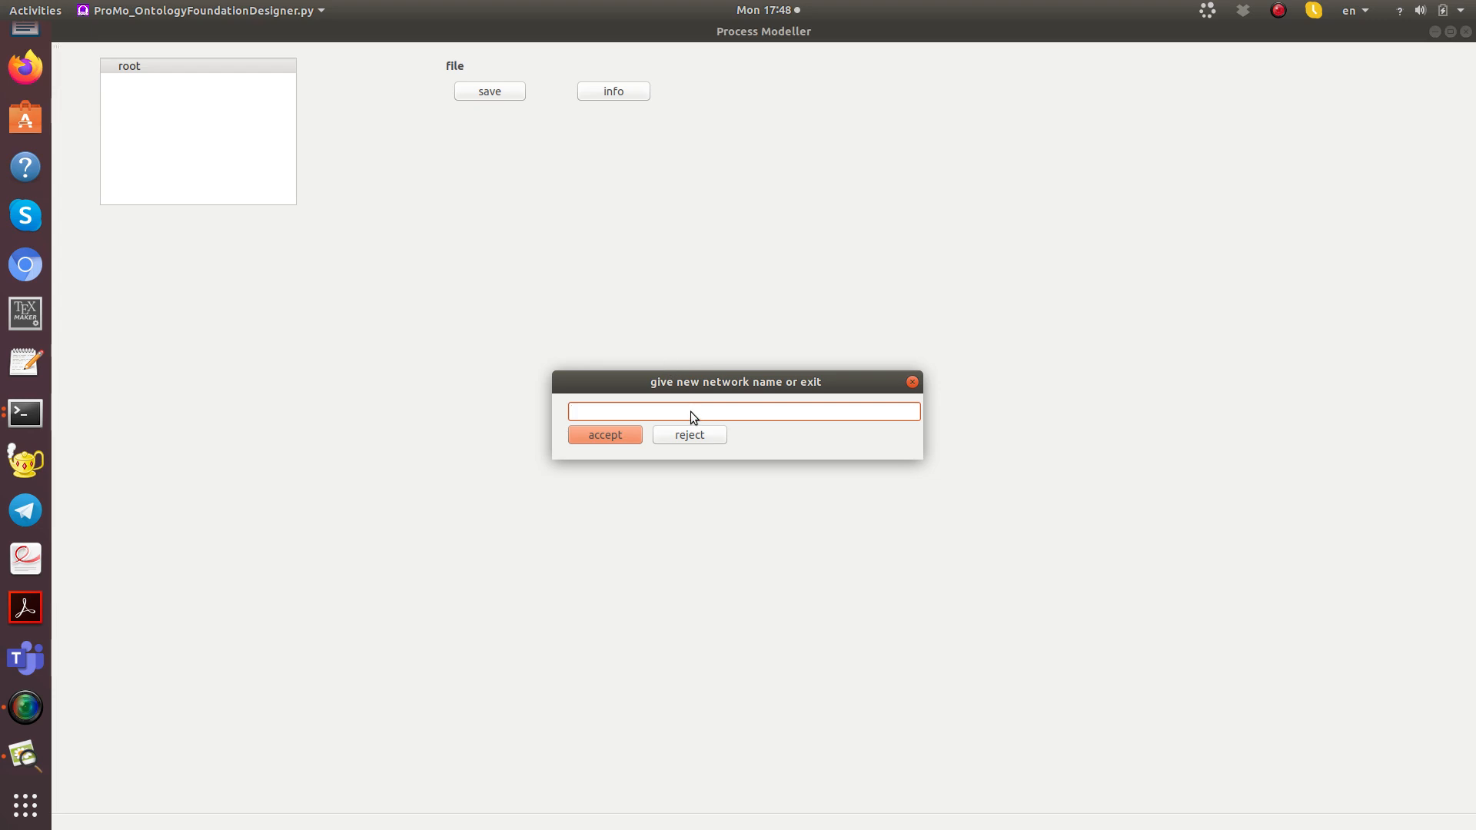
pyautogui.write('physica')
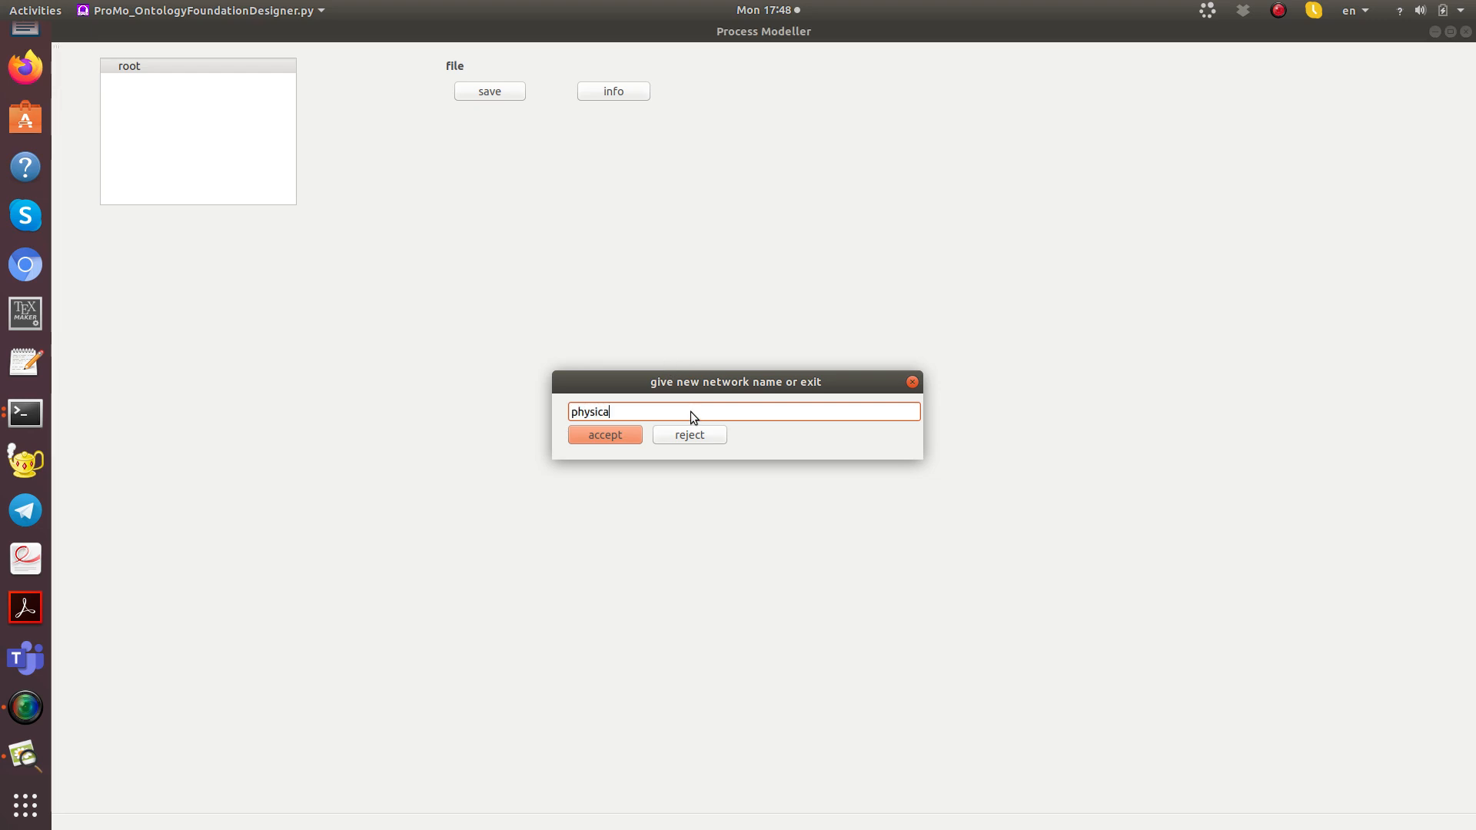
pyautogui.write('l')
pyautogui.press('Return')
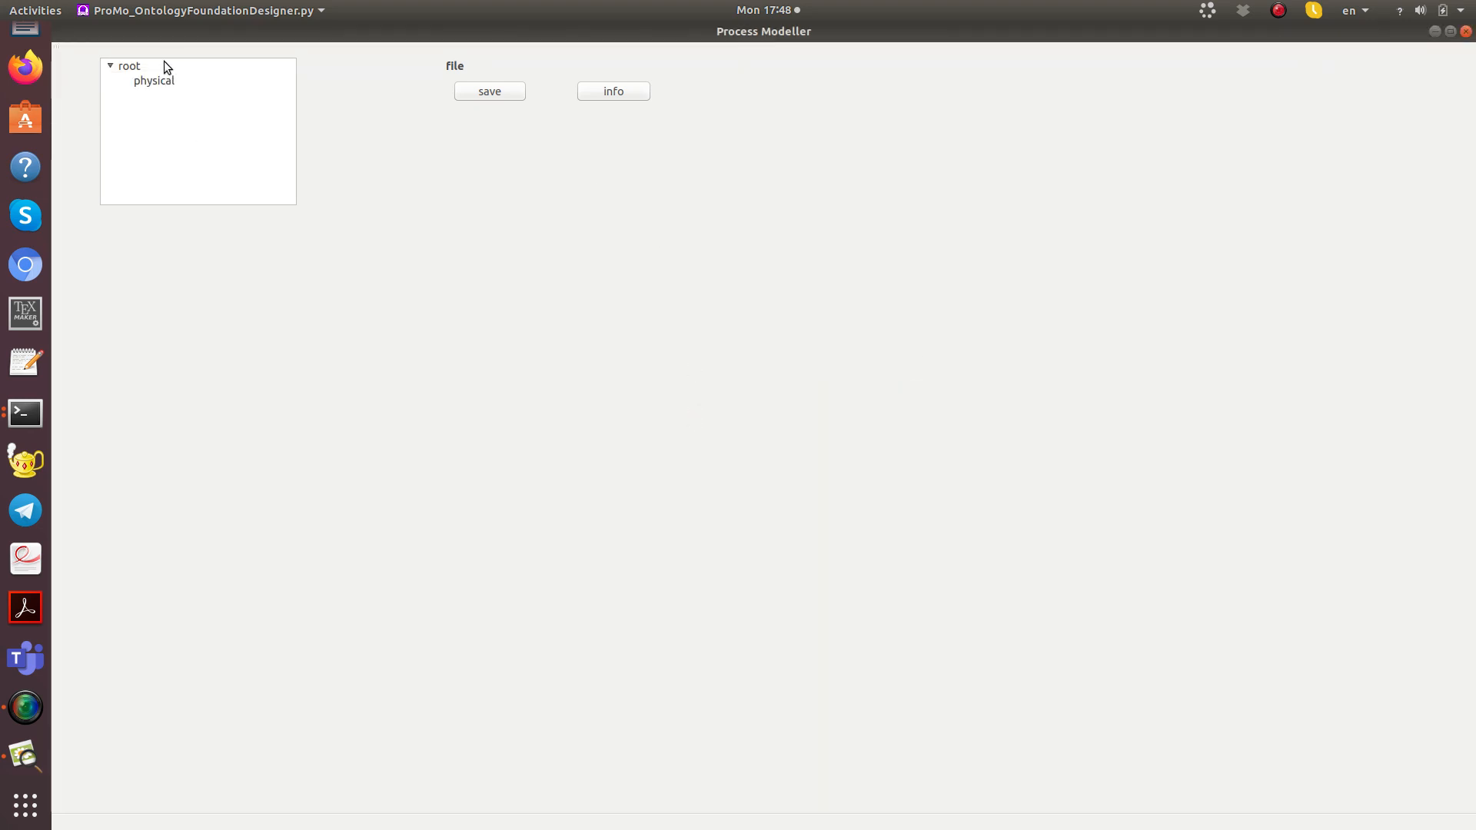
# Step: Add a child network named "control" under the root
pyautogui.click(138, 65)
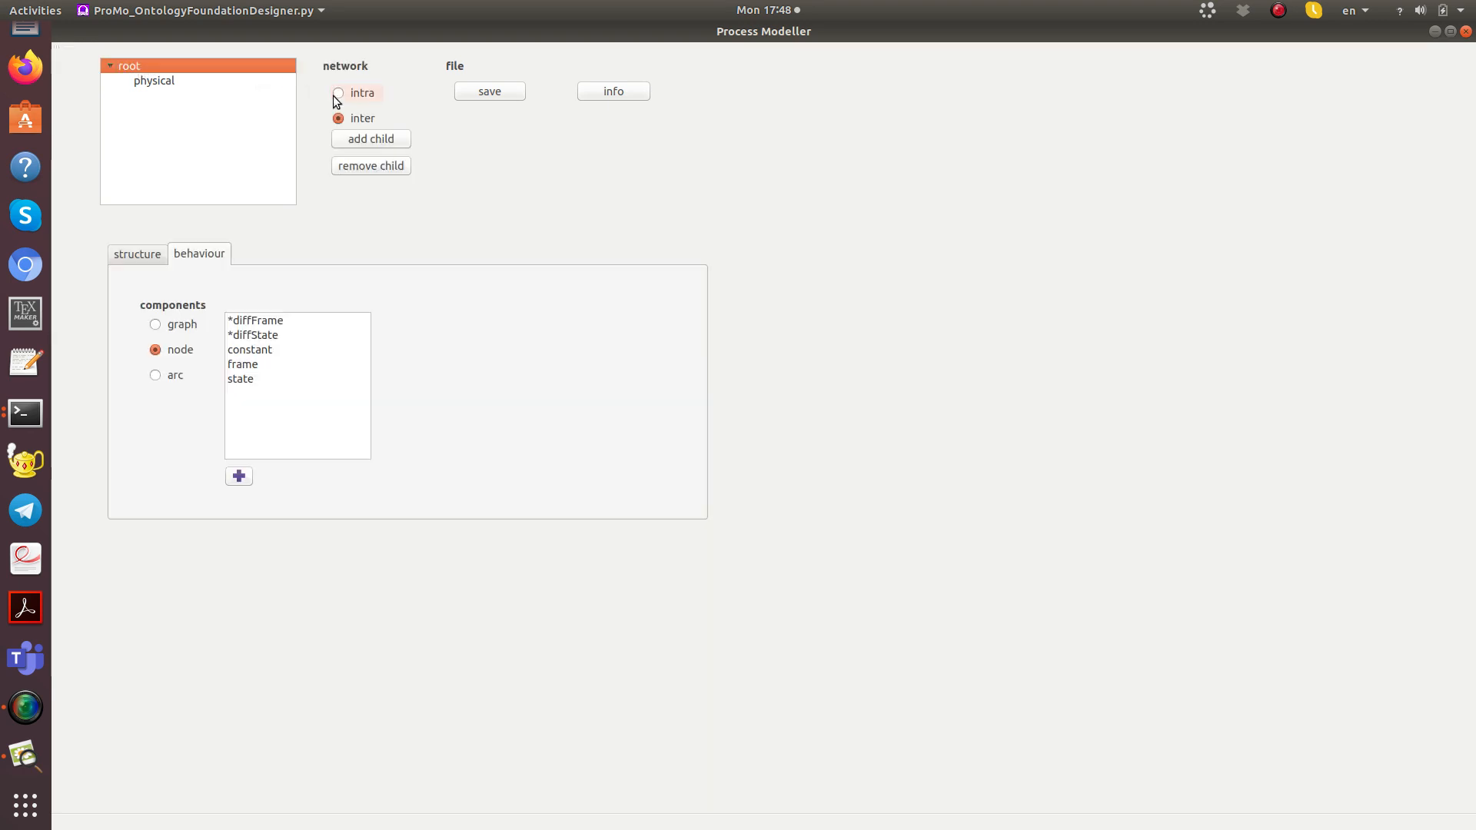
pyautogui.click(355, 140)
pyautogui.write('con')
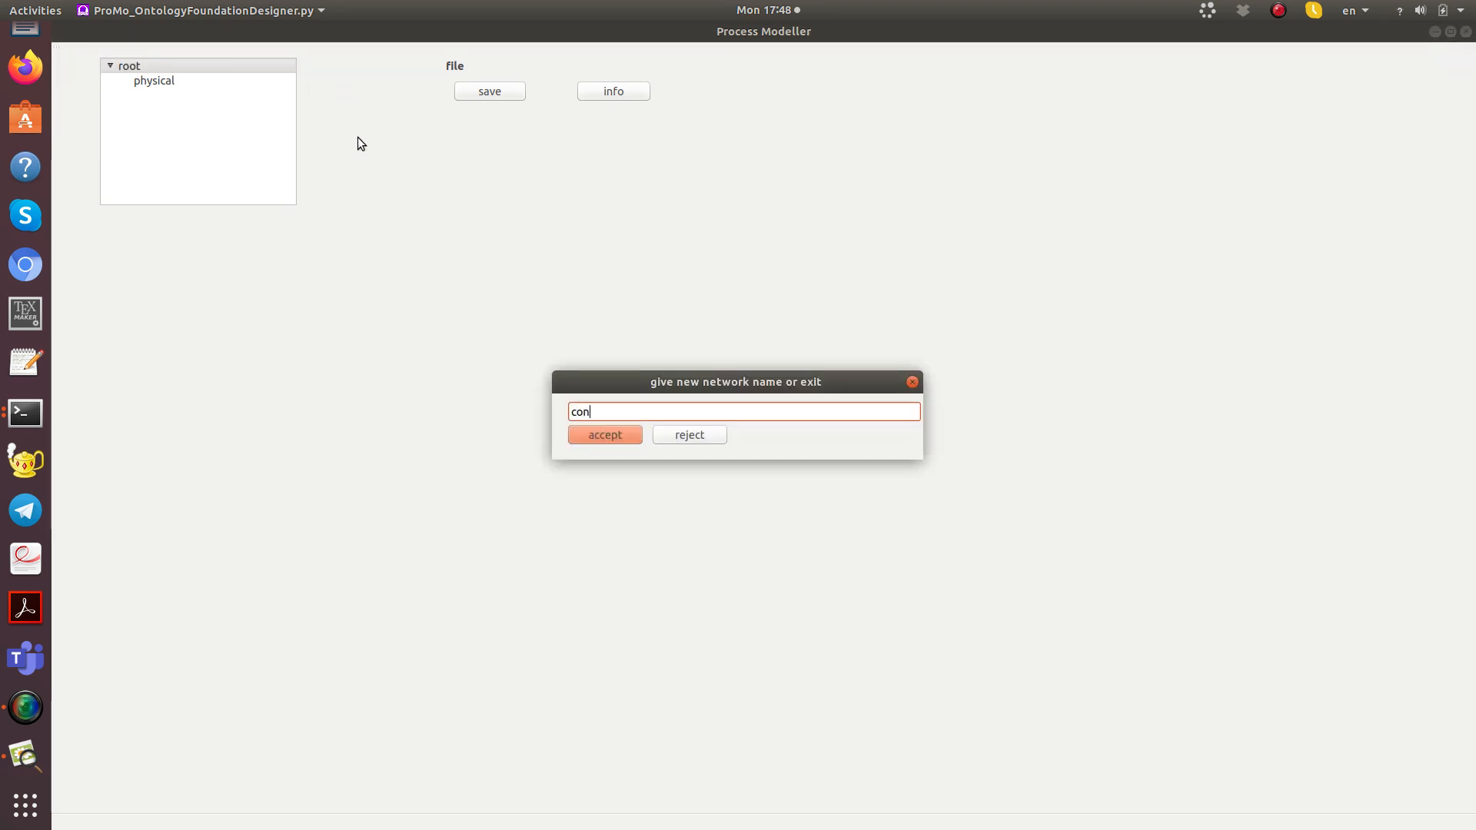
pyautogui.write('trol')
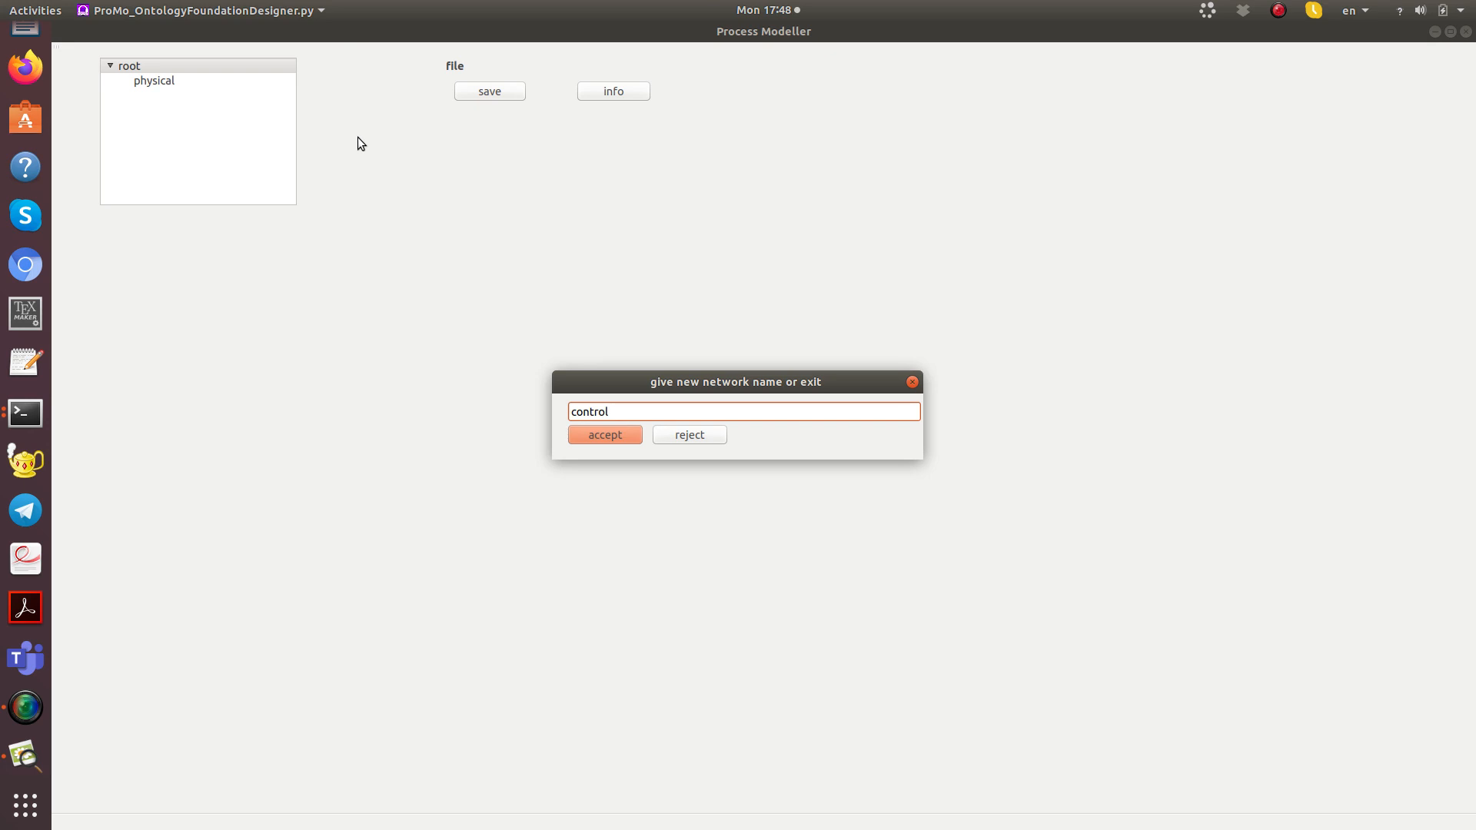
pyautogui.press('Return')
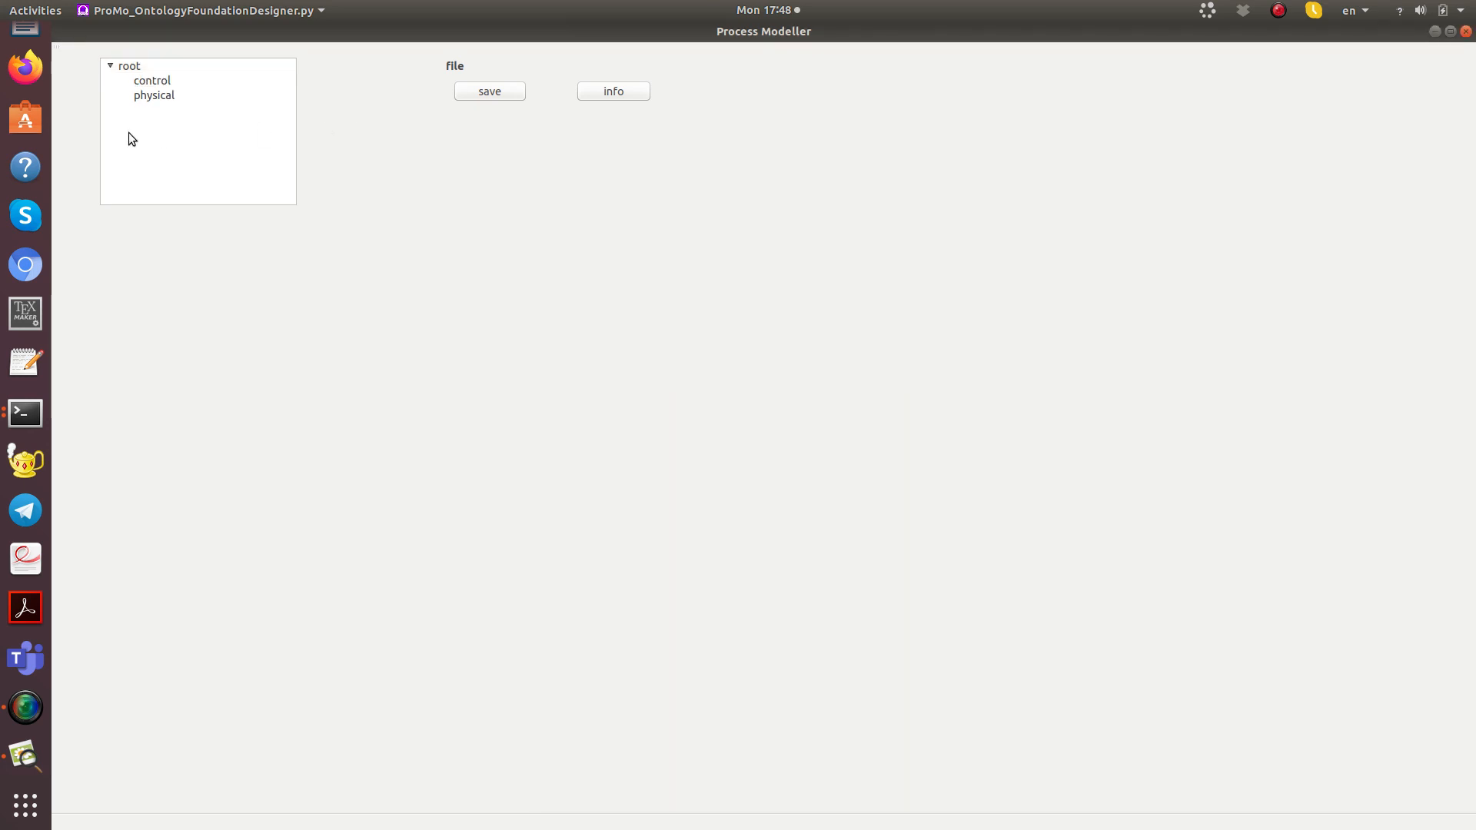
# Step: Set the physical network's type to inter and check the distribution nature of its dynamic and event node dynamics
pyautogui.click(161, 97)
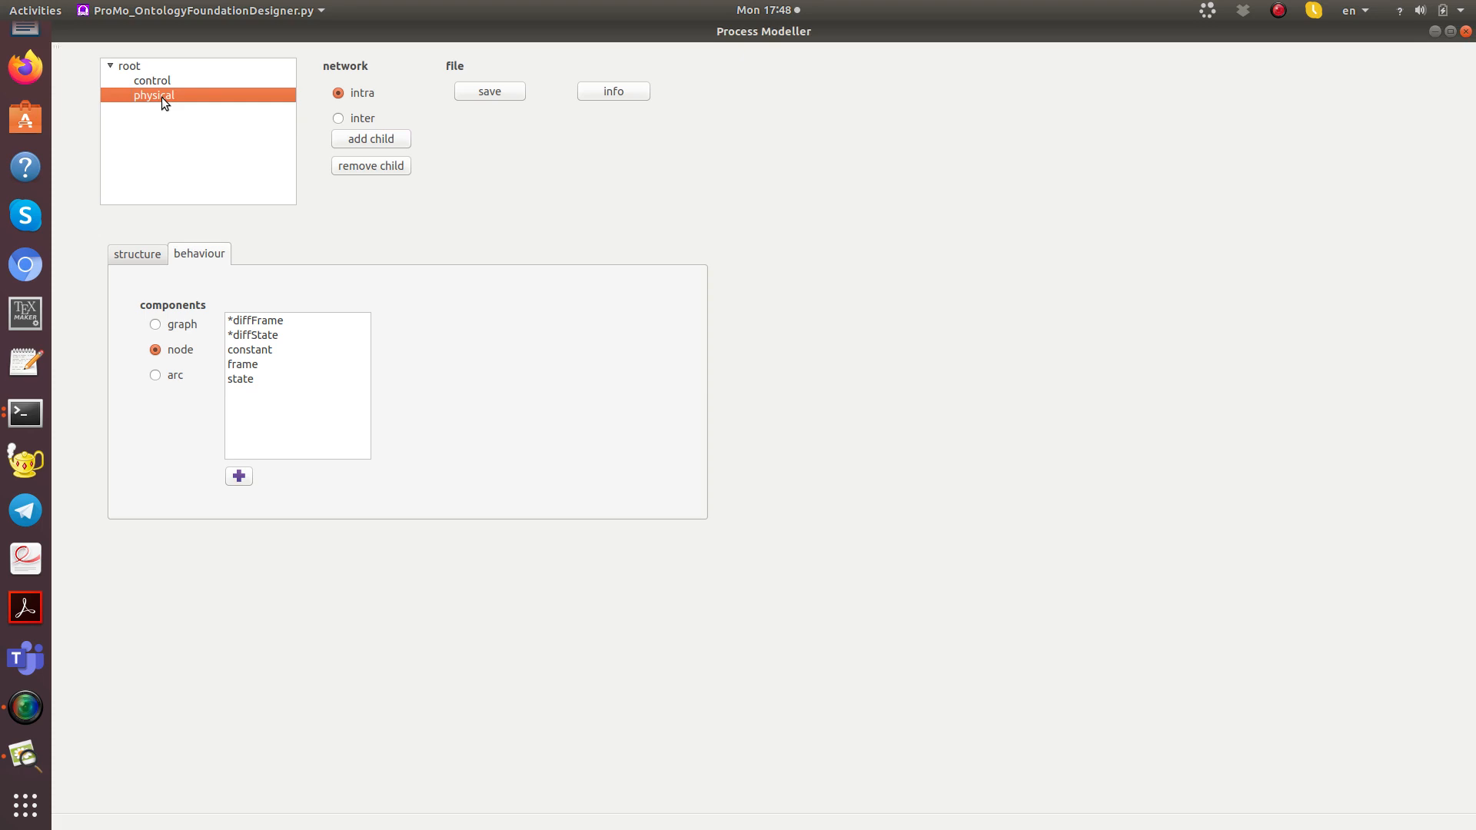
pyautogui.click(337, 117)
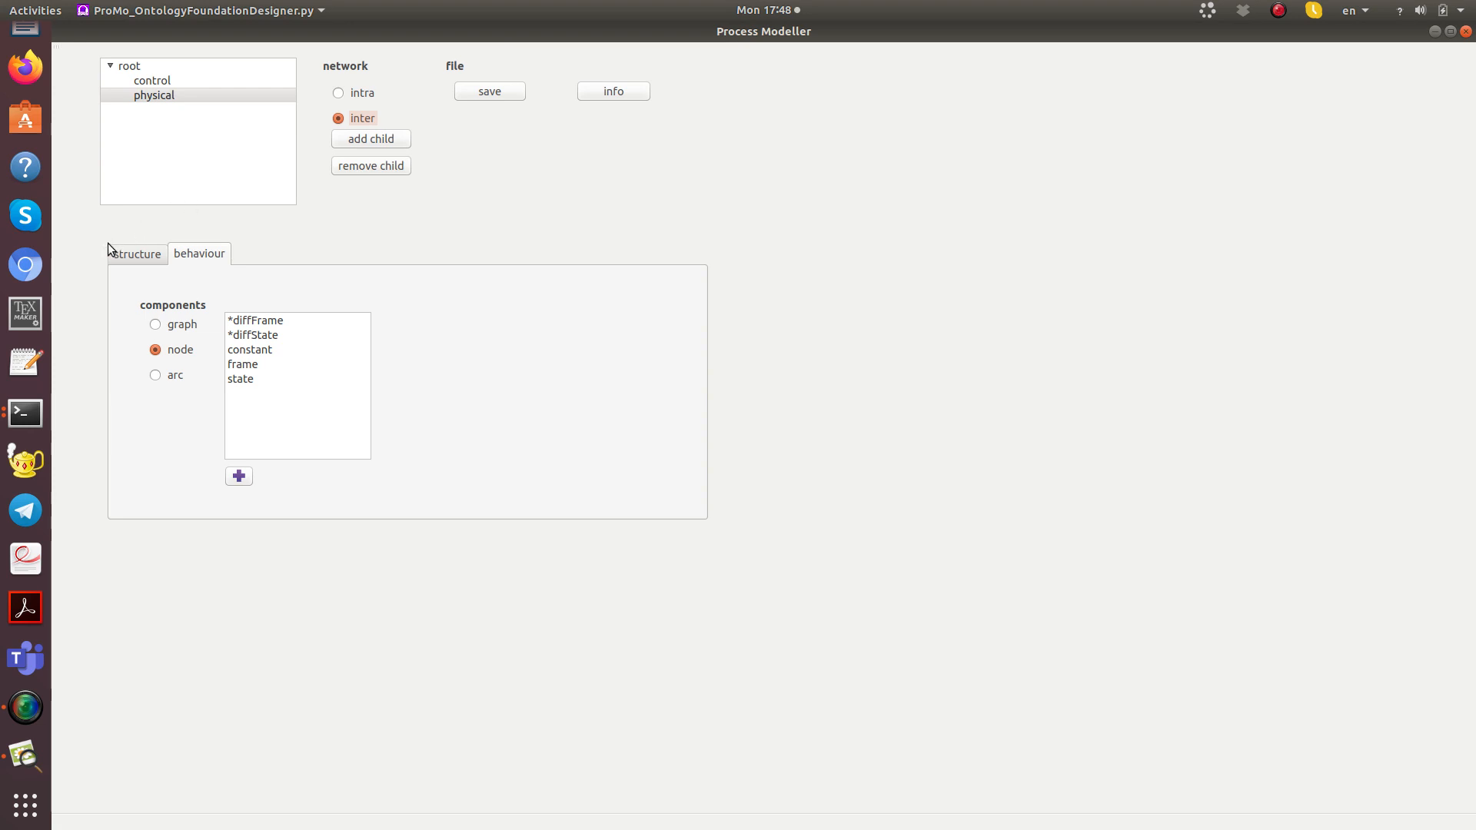
pyautogui.click(128, 251)
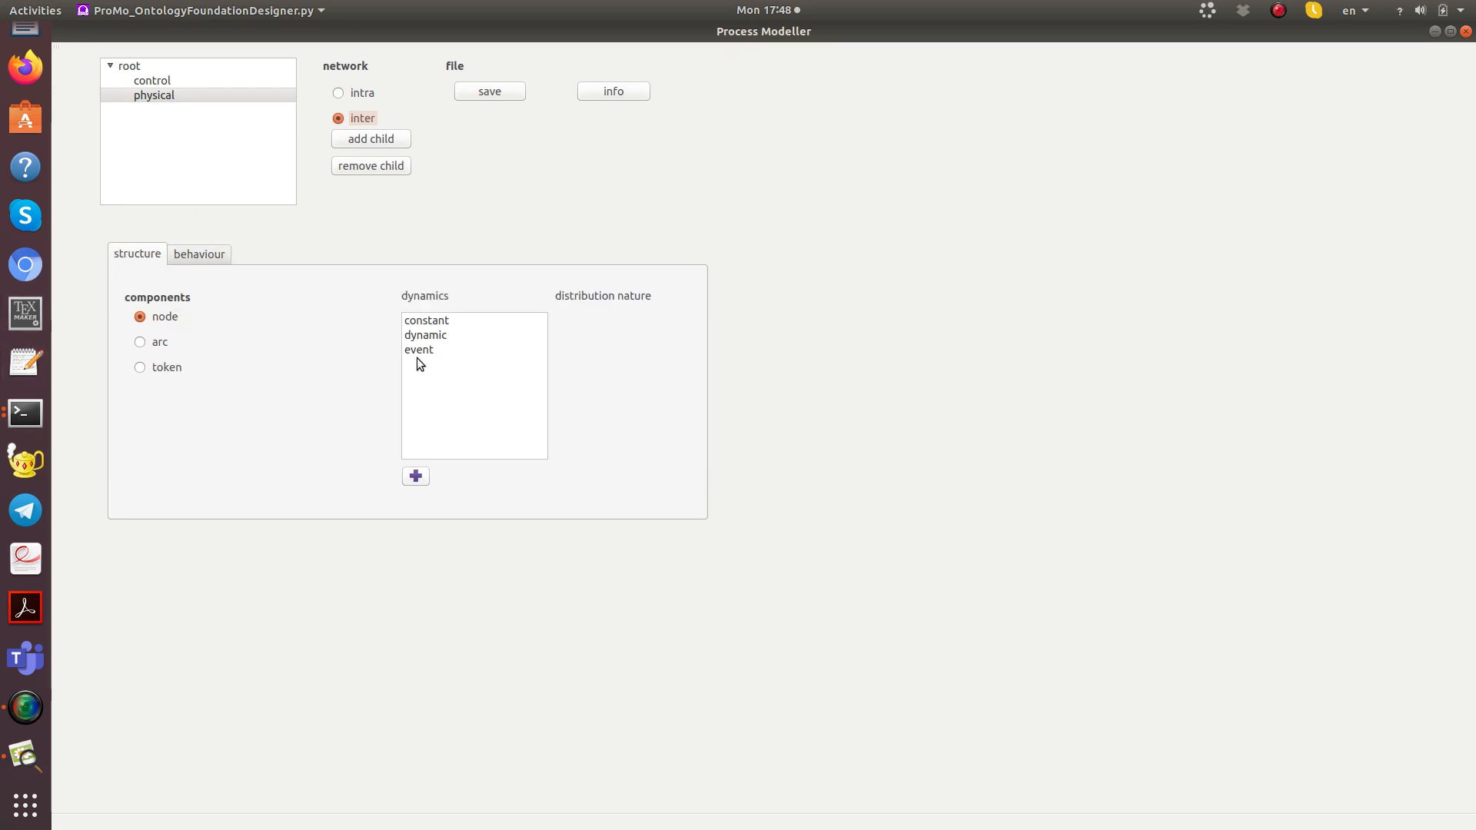
pyautogui.click(436, 331)
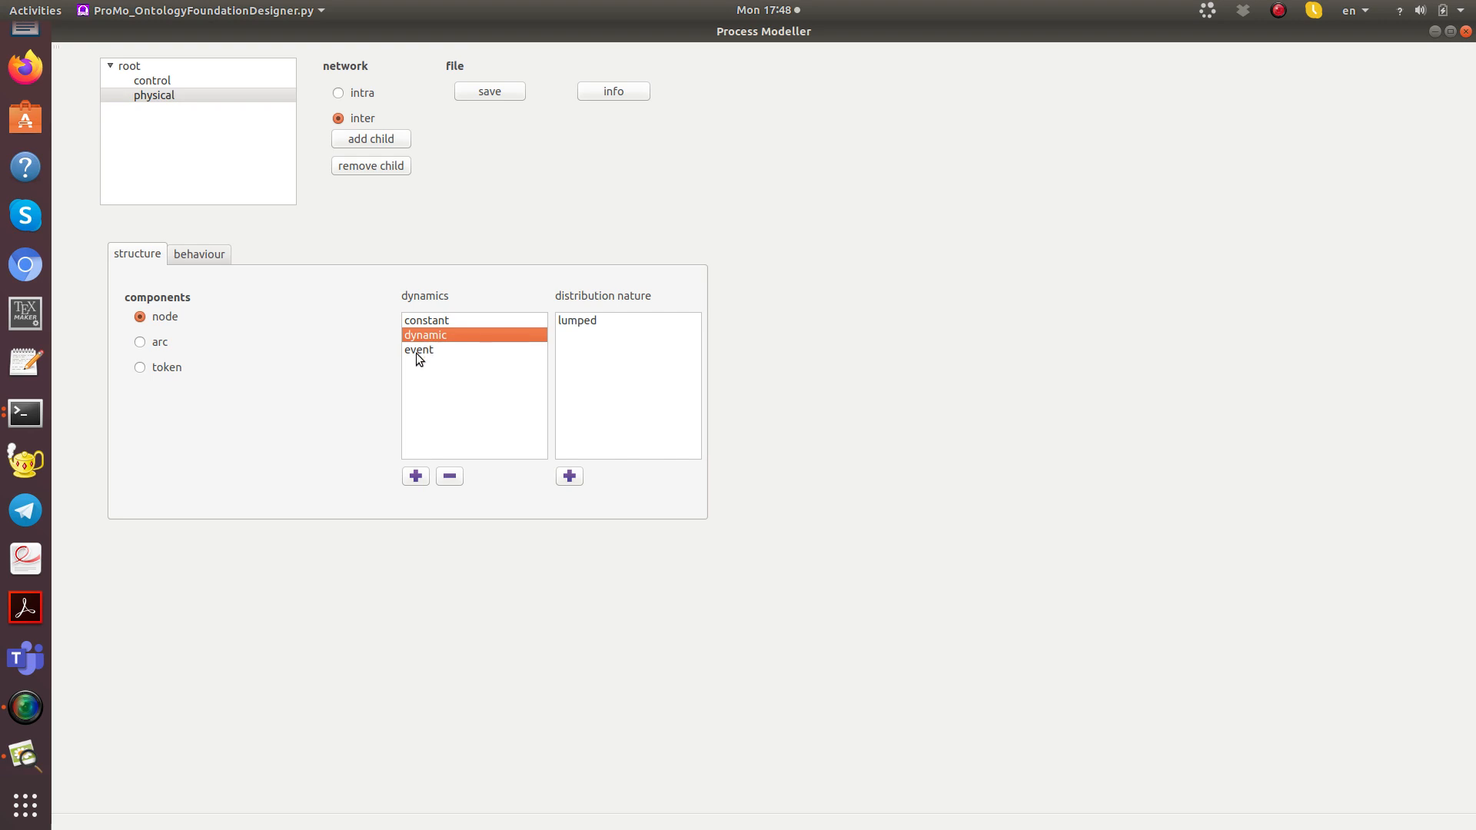
pyautogui.click(416, 353)
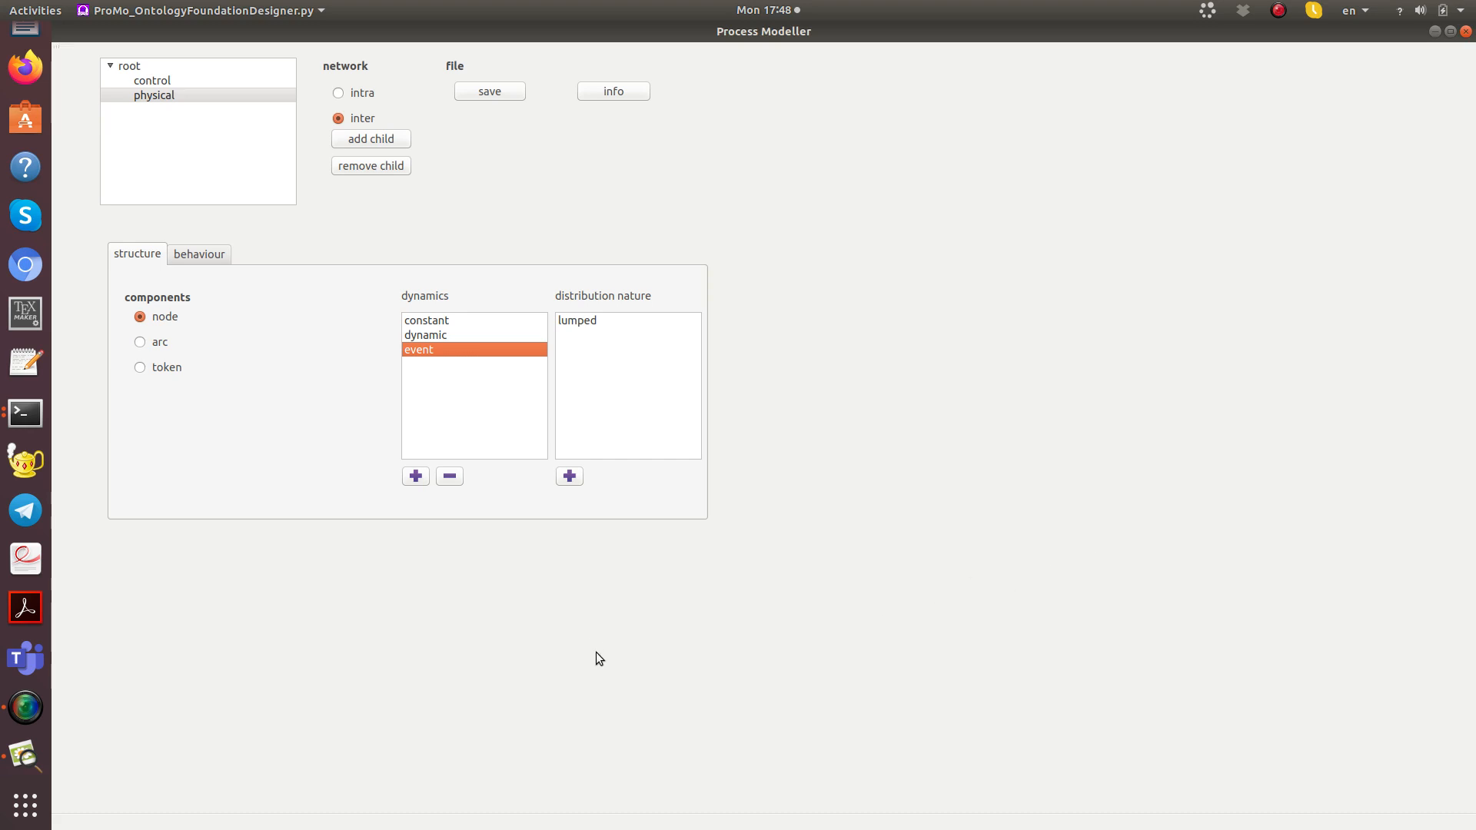
# Step: Add two token structure elements named "energy" and "mass" to the physical network
pyautogui.click(140, 367)
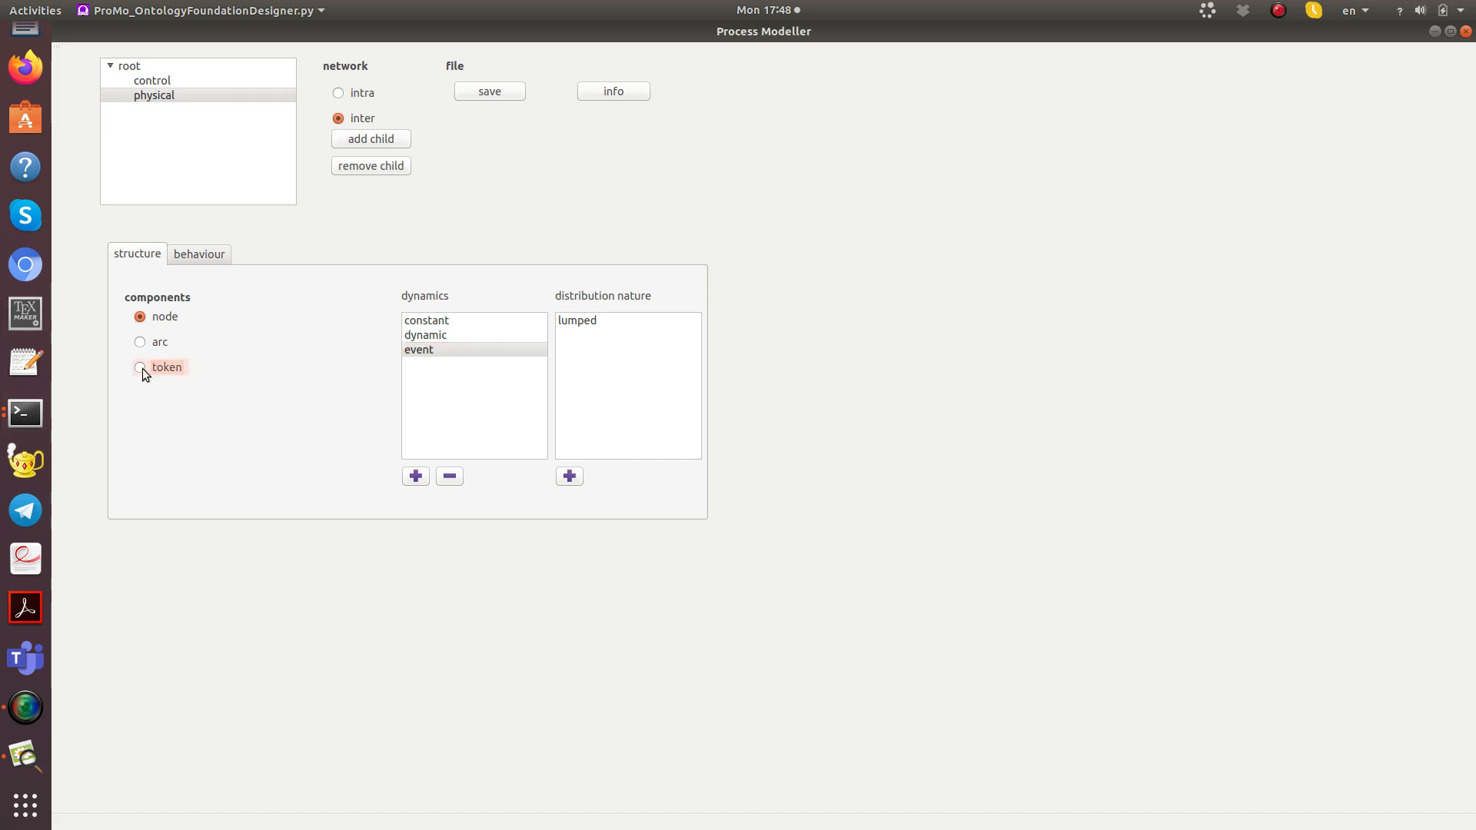
pyautogui.click(416, 478)
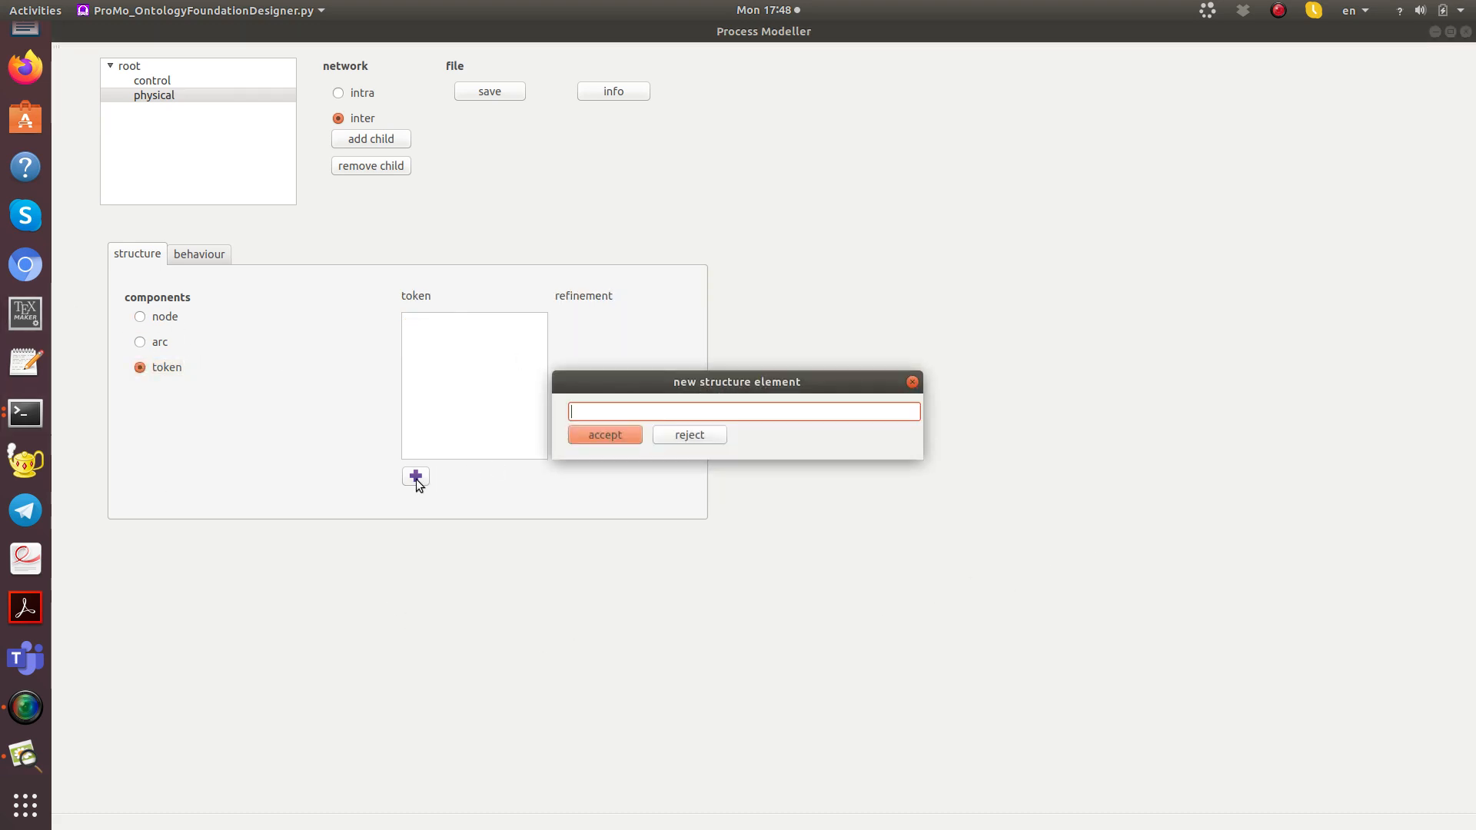
pyautogui.write('energy')
pyautogui.press('Return')
pyautogui.click(416, 478)
pyautogui.write('mass')
pyautogui.press('Return')
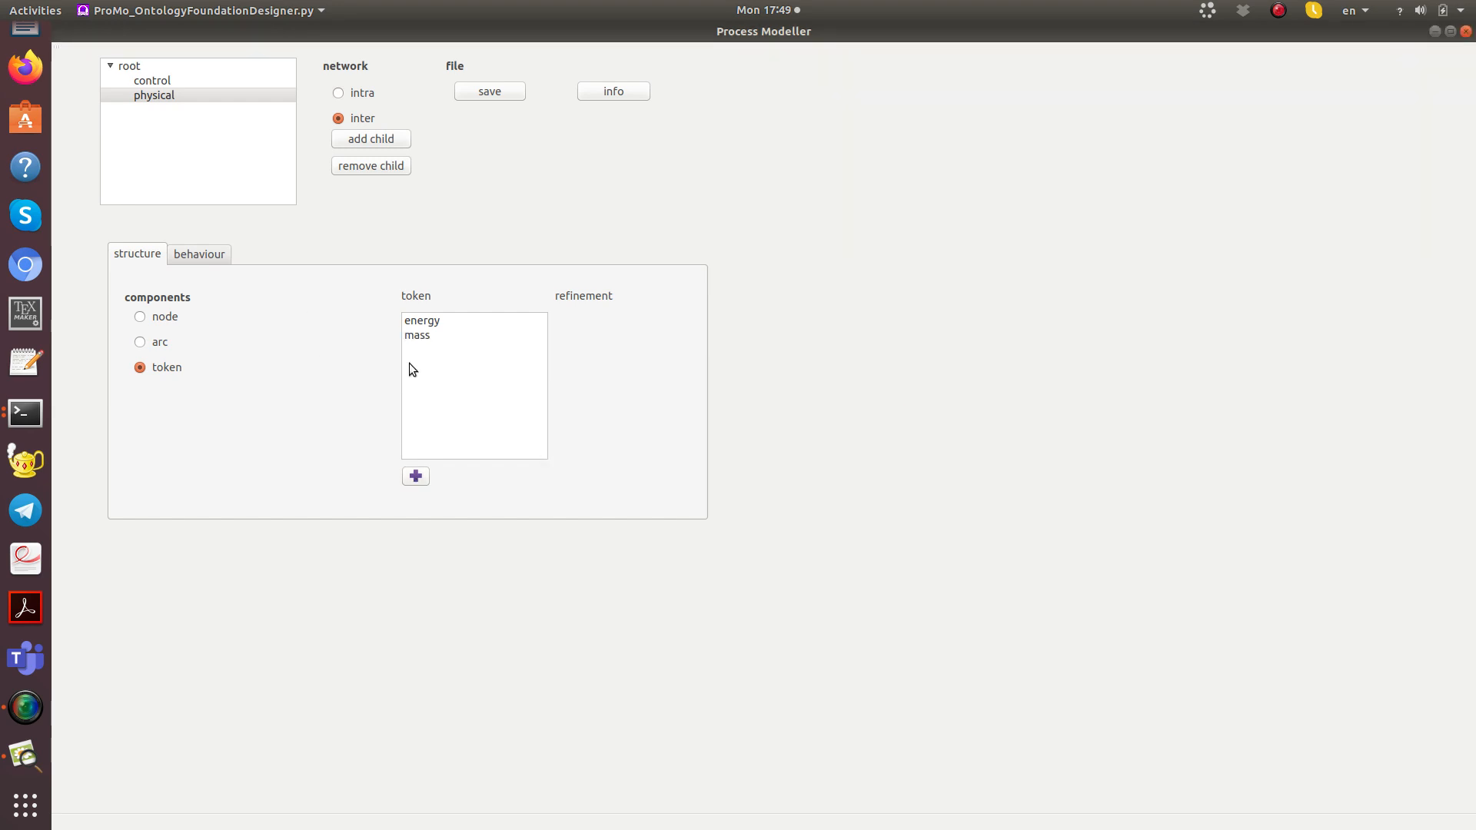
# Step: Add a refinement named "species" to the physical network's mass token
pyautogui.click(422, 334)
pyautogui.click(569, 477)
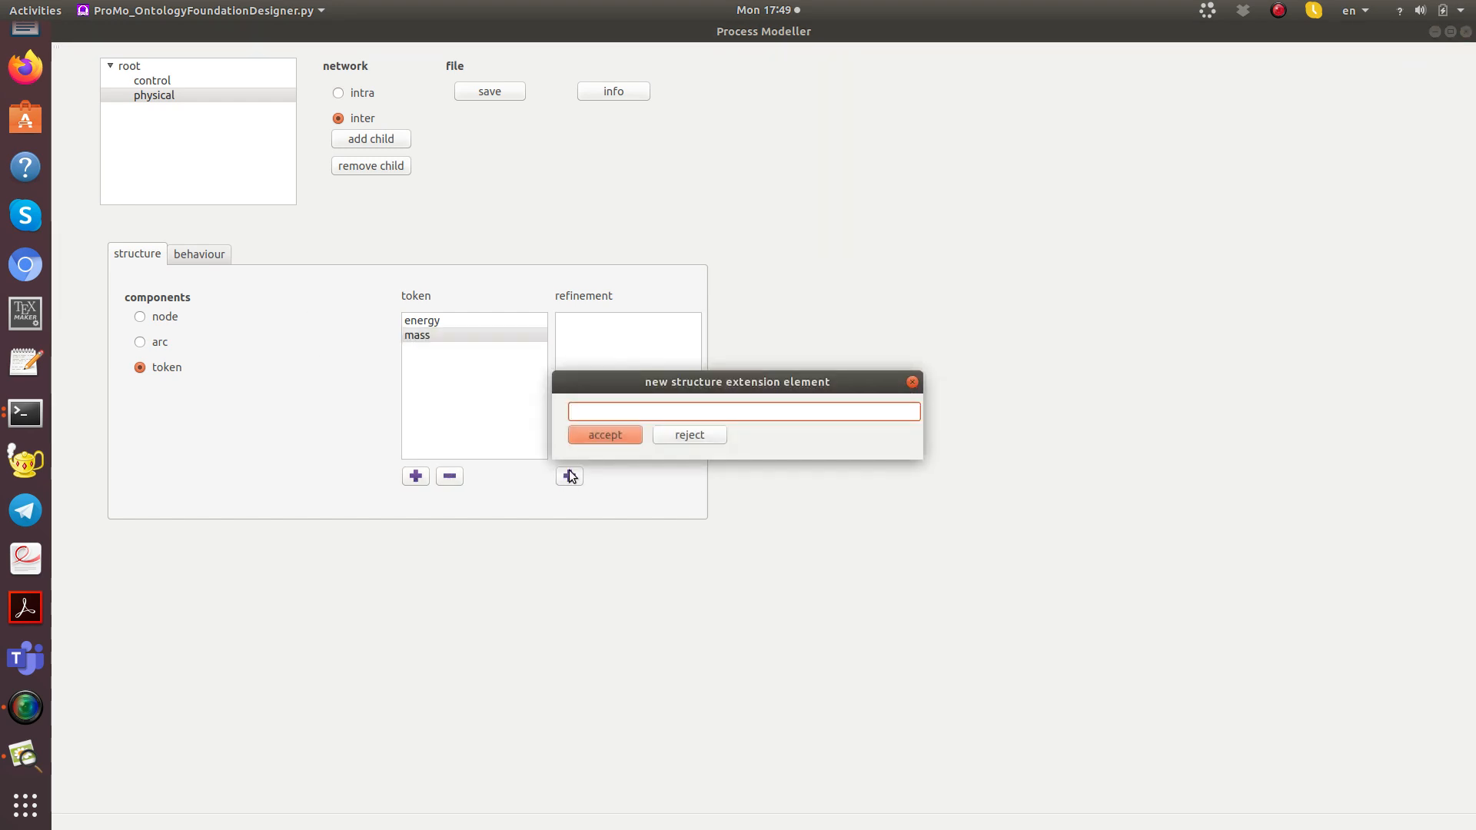
pyautogui.write('species')
pyautogui.press('Return')
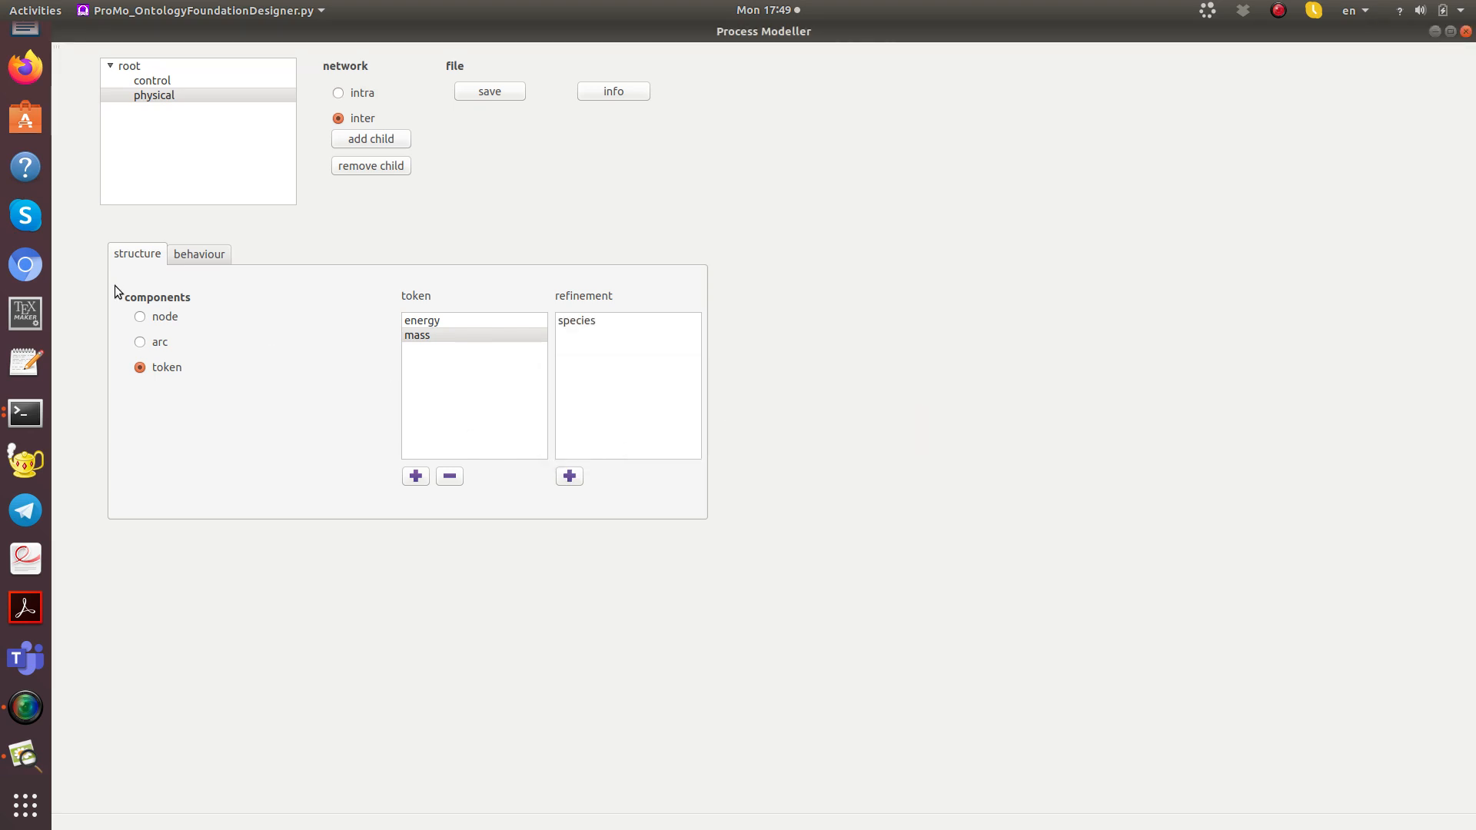
# Step: Add the arc mechanisms "conduction" and "work" for the physical network's energy token
pyautogui.click(137, 341)
pyautogui.click(236, 347)
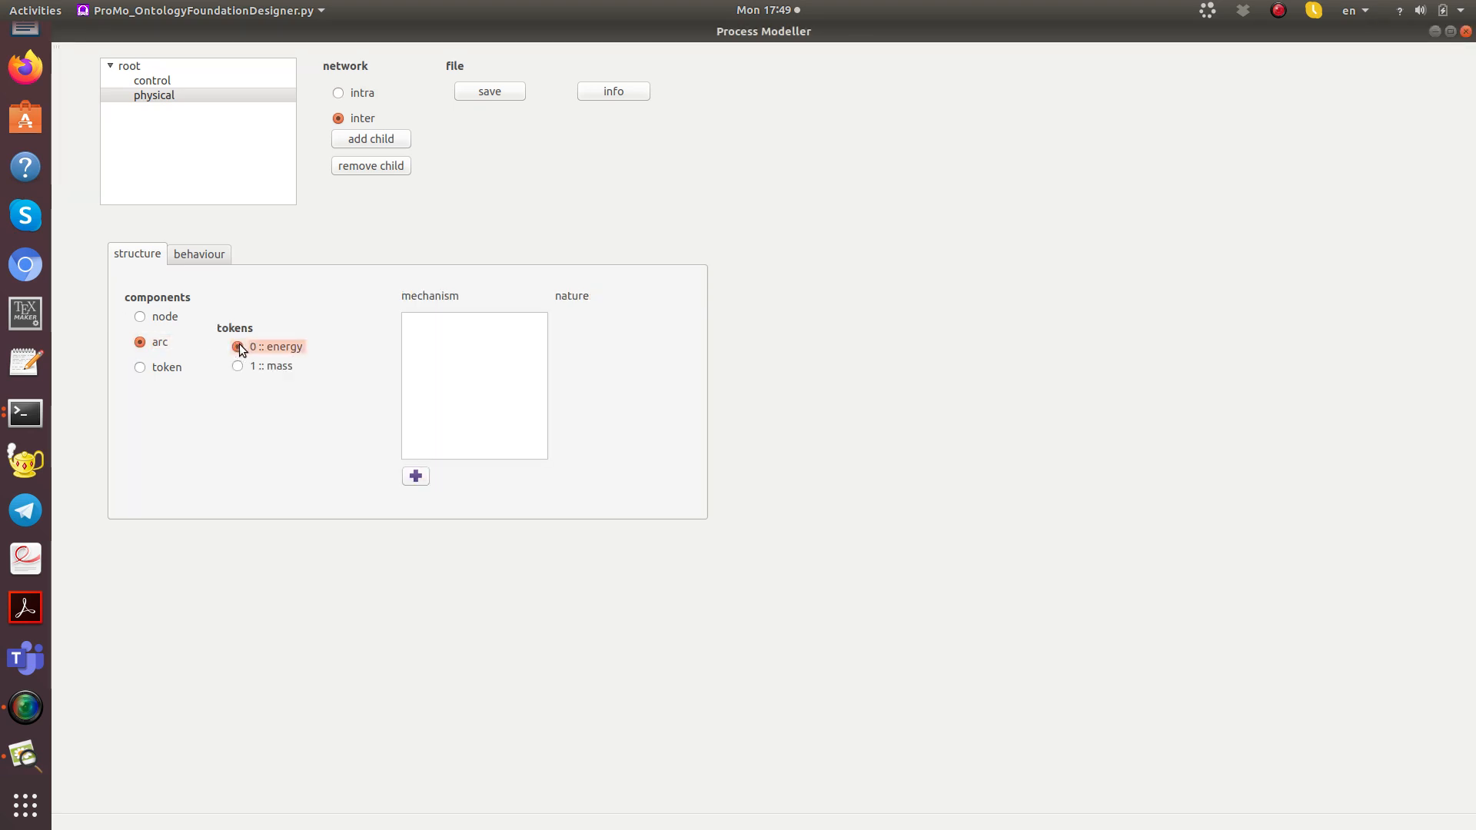
pyautogui.click(416, 476)
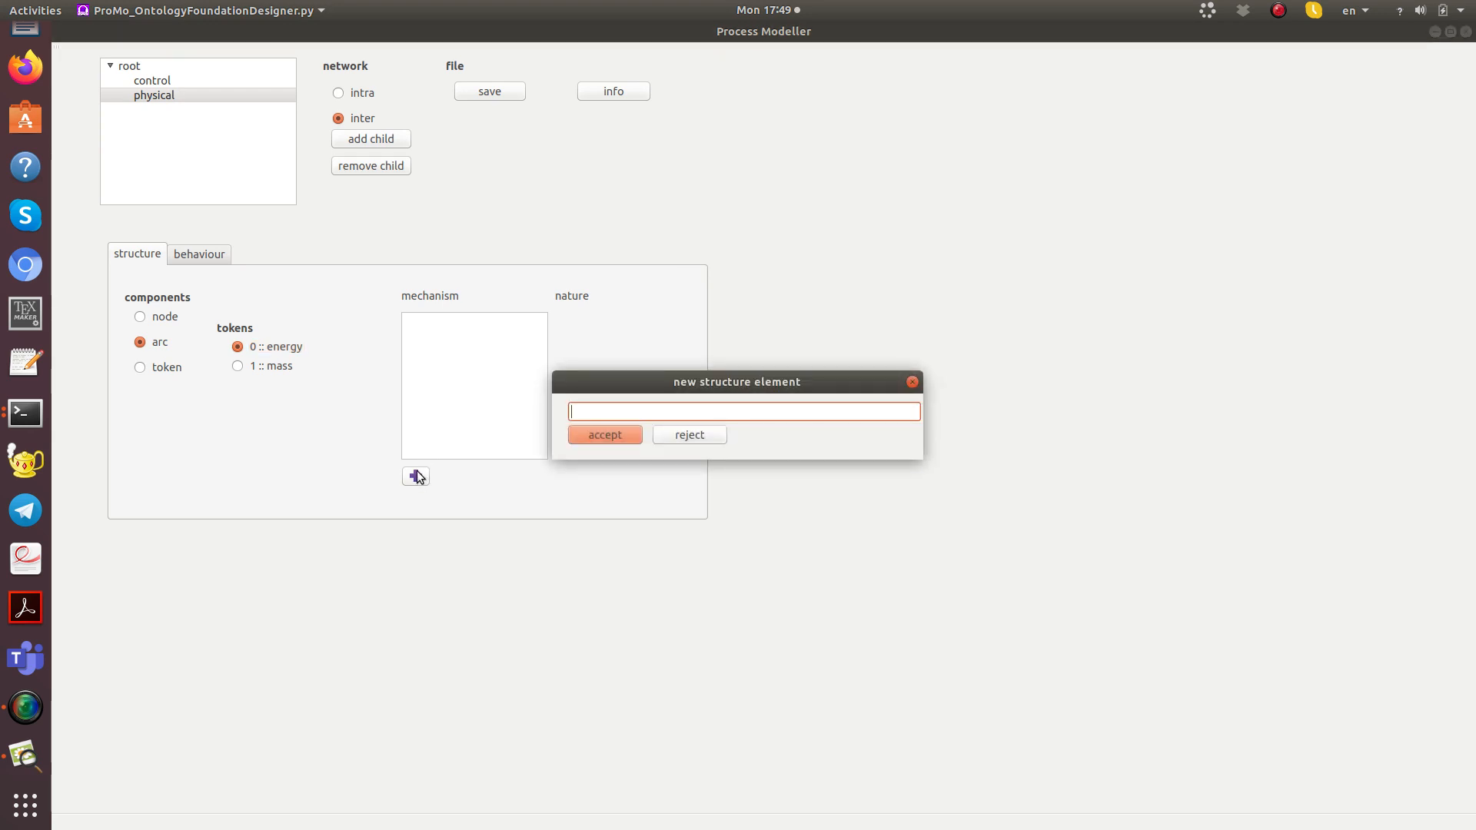
pyautogui.write('conduction')
pyautogui.press('Return')
pyautogui.click(416, 476)
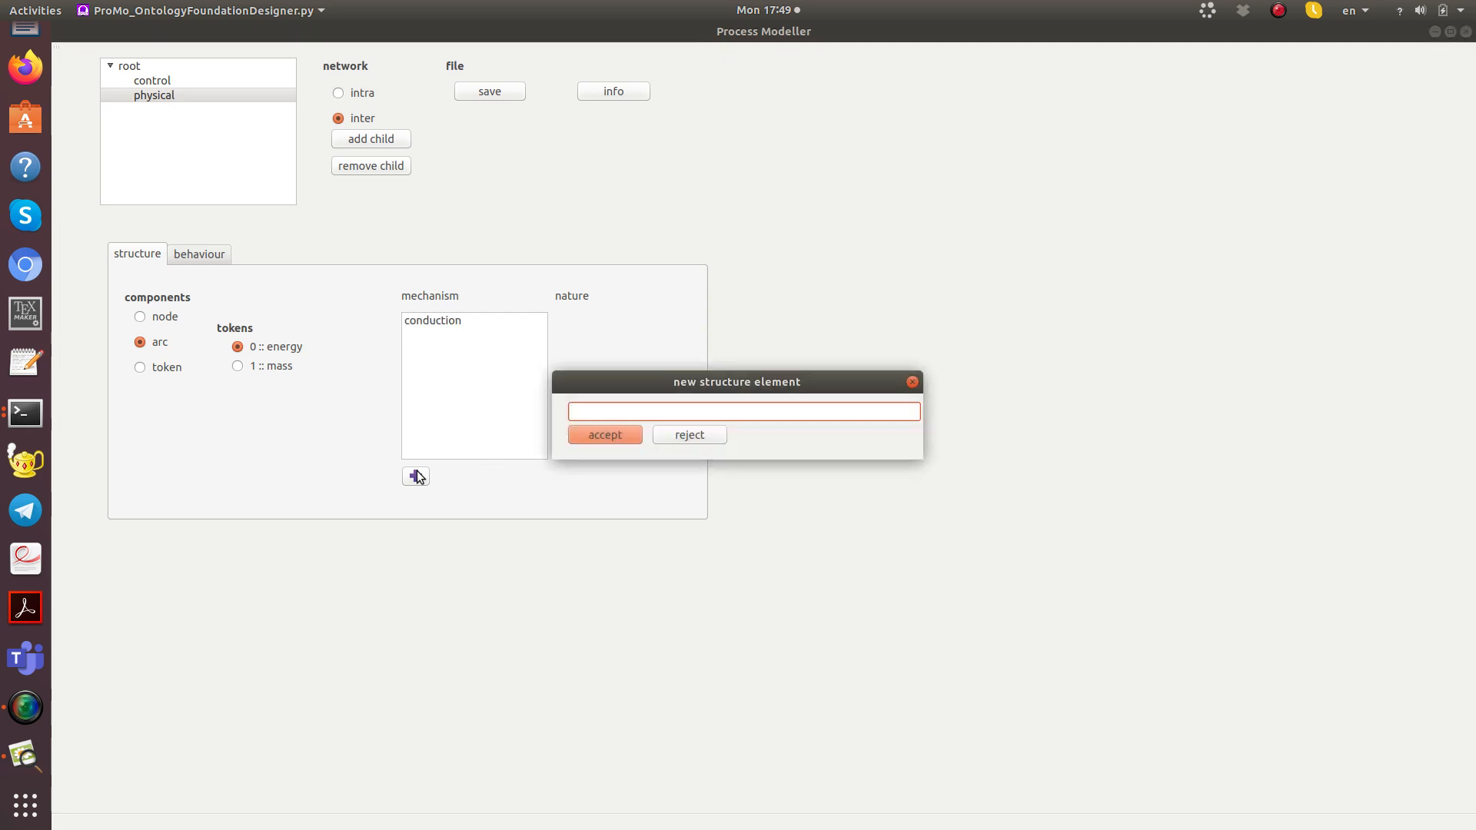
pyautogui.write('work')
pyautogui.press('Return')
# Step: Add the nature "lumped" to both the conduction and work mechanisms of the energy token
pyautogui.click(436, 322)
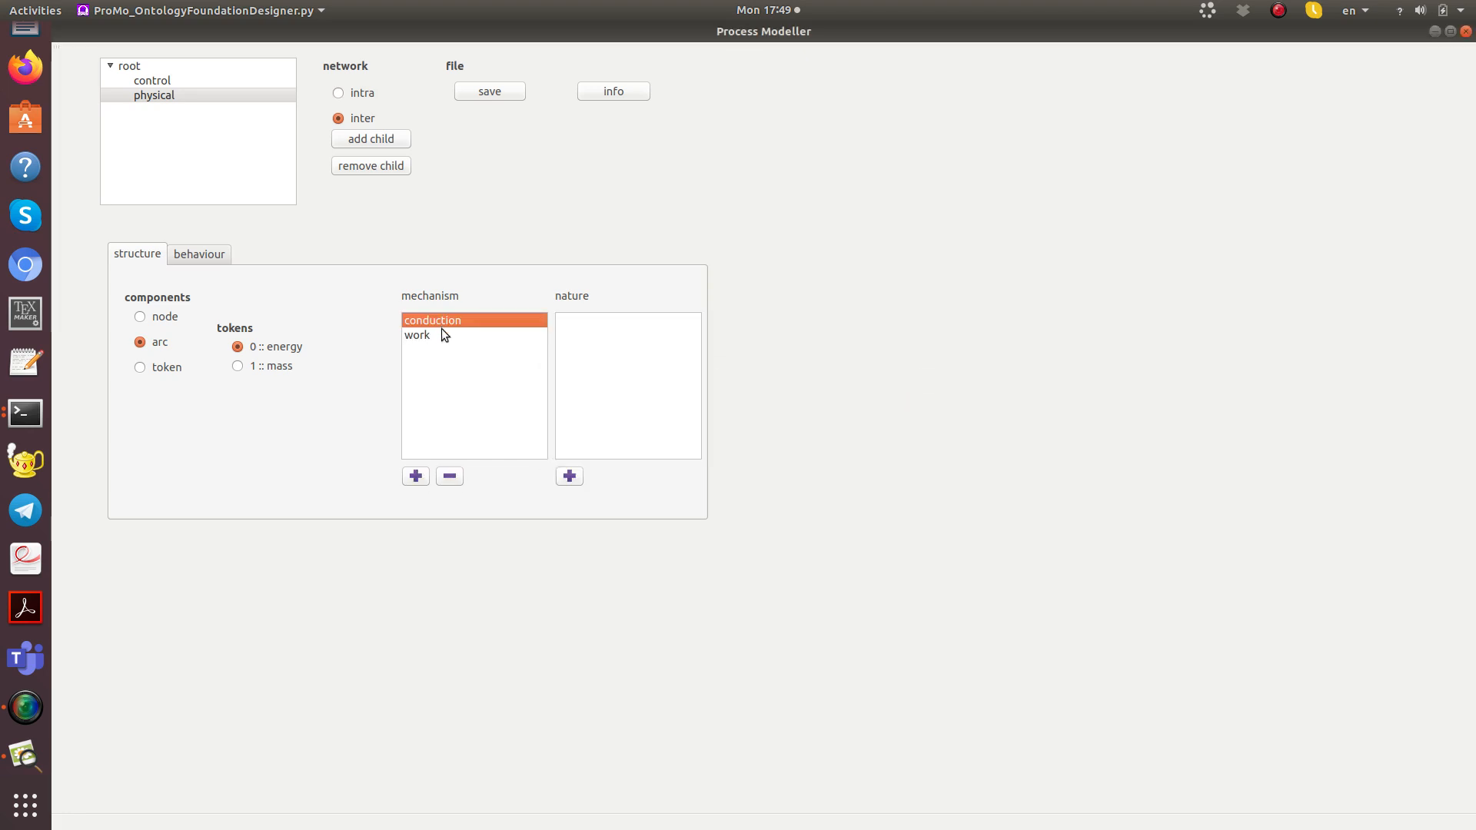
pyautogui.click(566, 476)
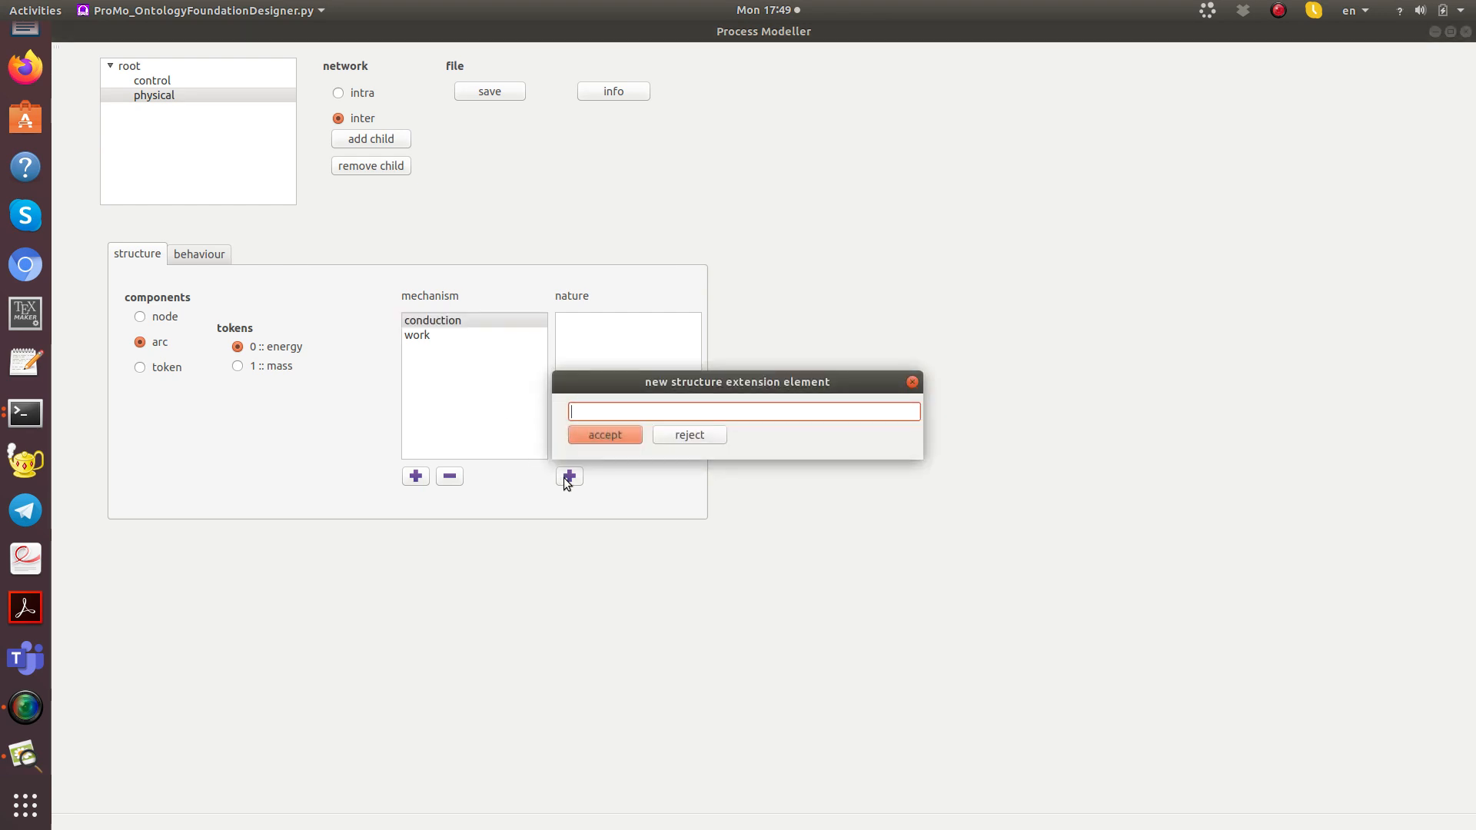
pyautogui.write('lumped')
pyautogui.press('Return')
pyautogui.click(414, 338)
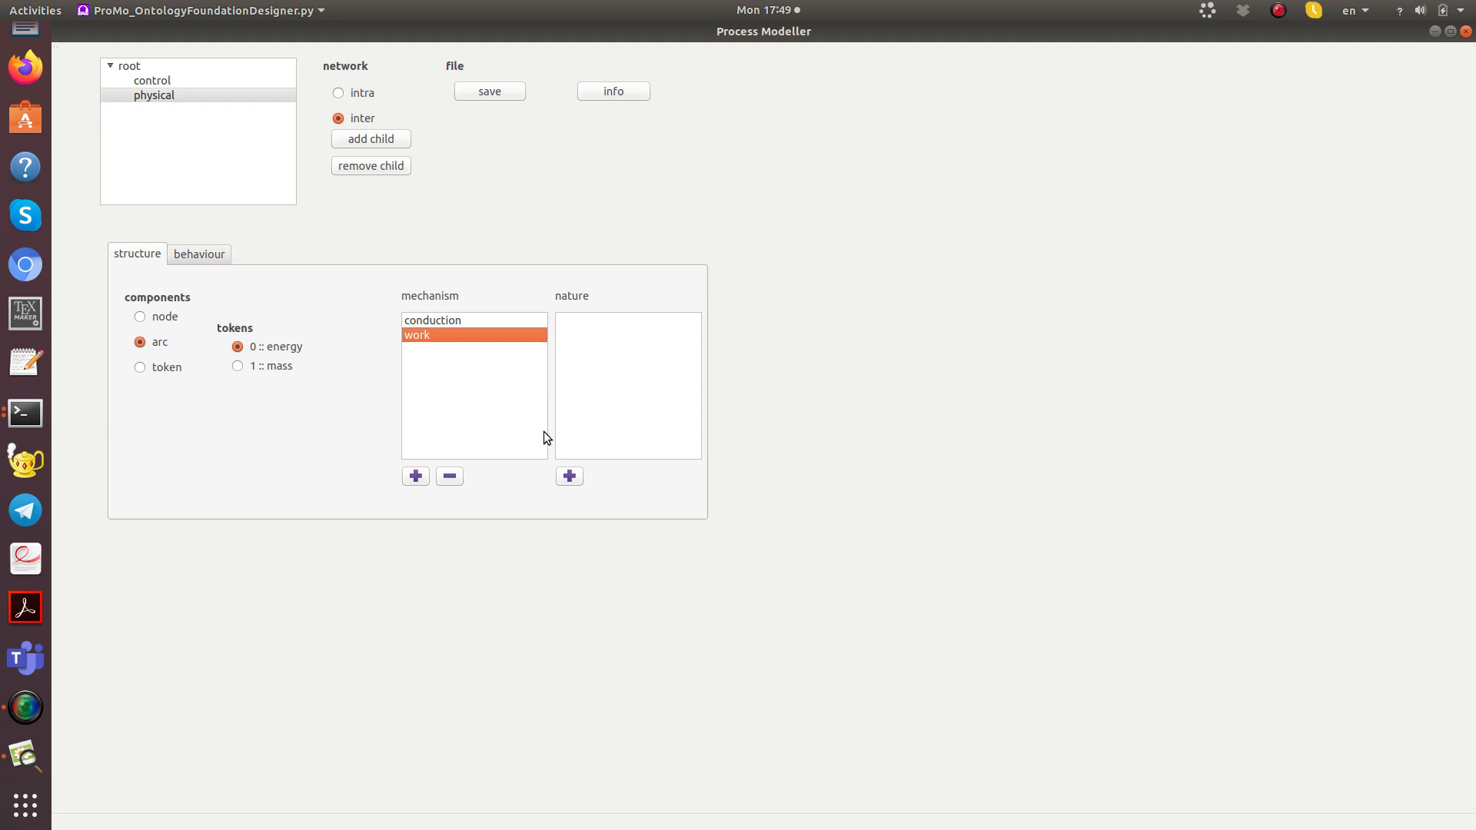
pyautogui.click(575, 477)
pyautogui.write('lumpe')
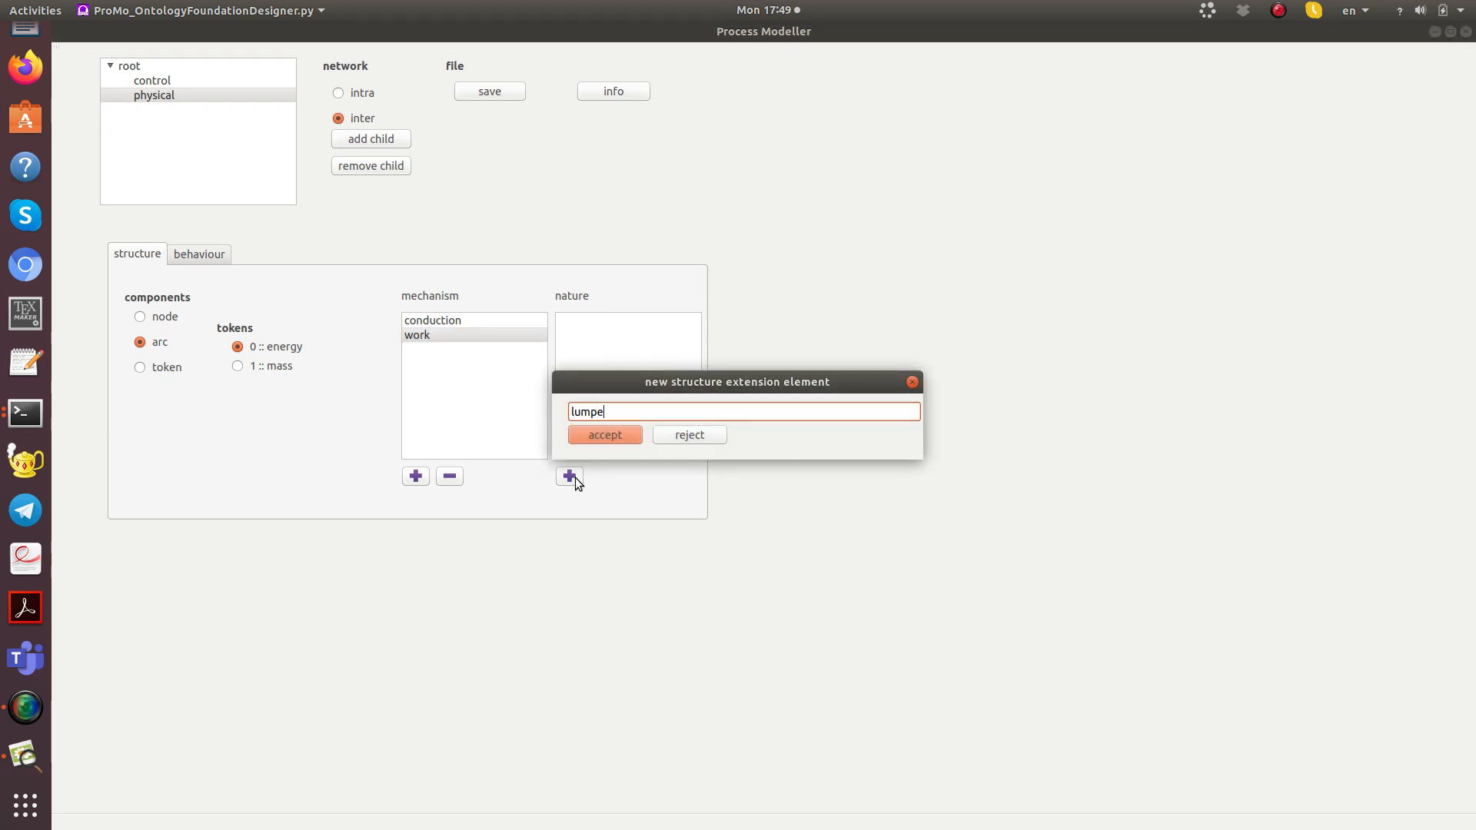
pyautogui.write('d')
pyautogui.press('Return')
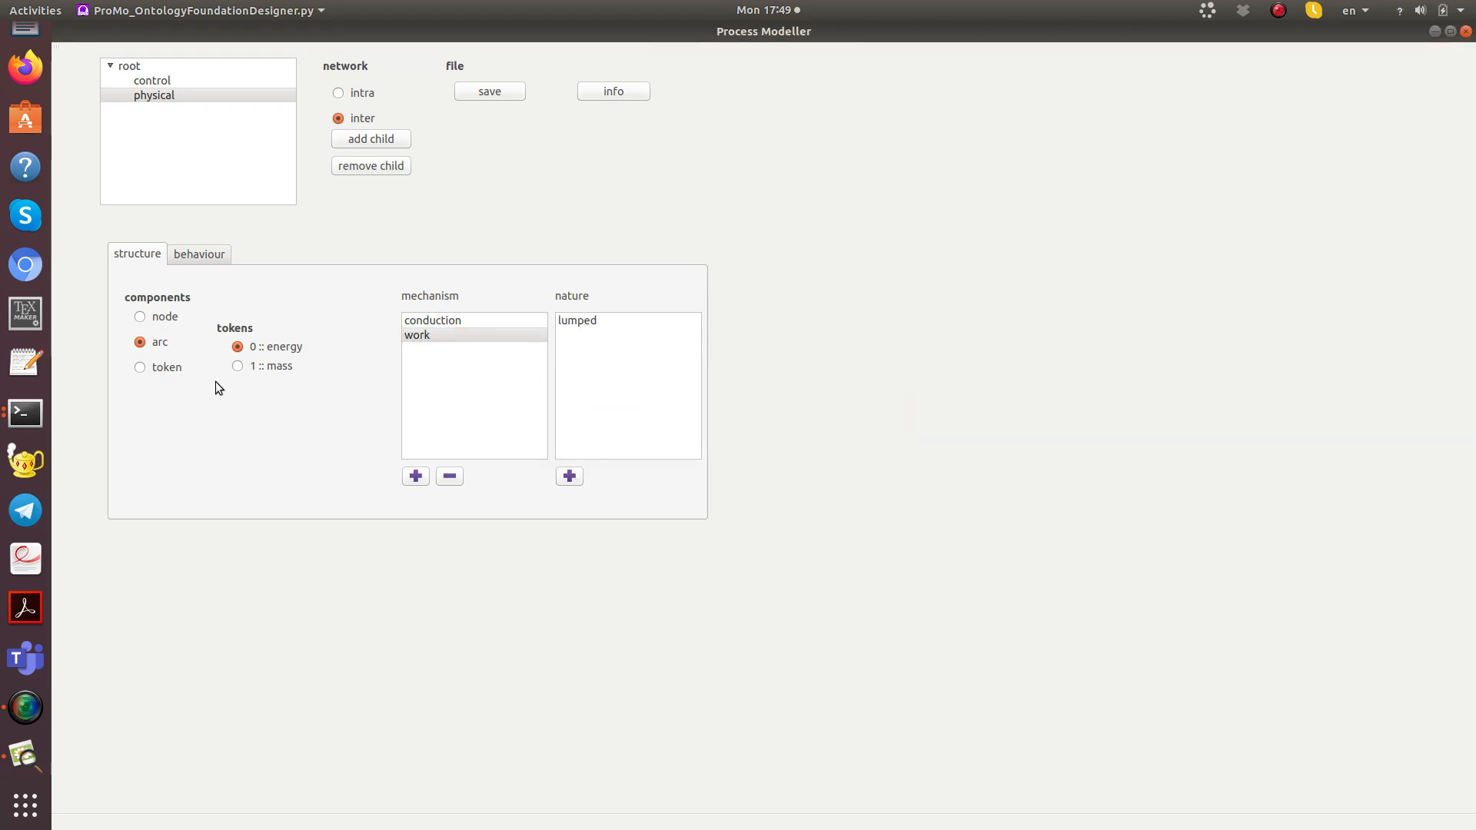
# Step: Add the arc mechanisms "convection" and "diffusion" for the physical network's mass token
pyautogui.click(238, 366)
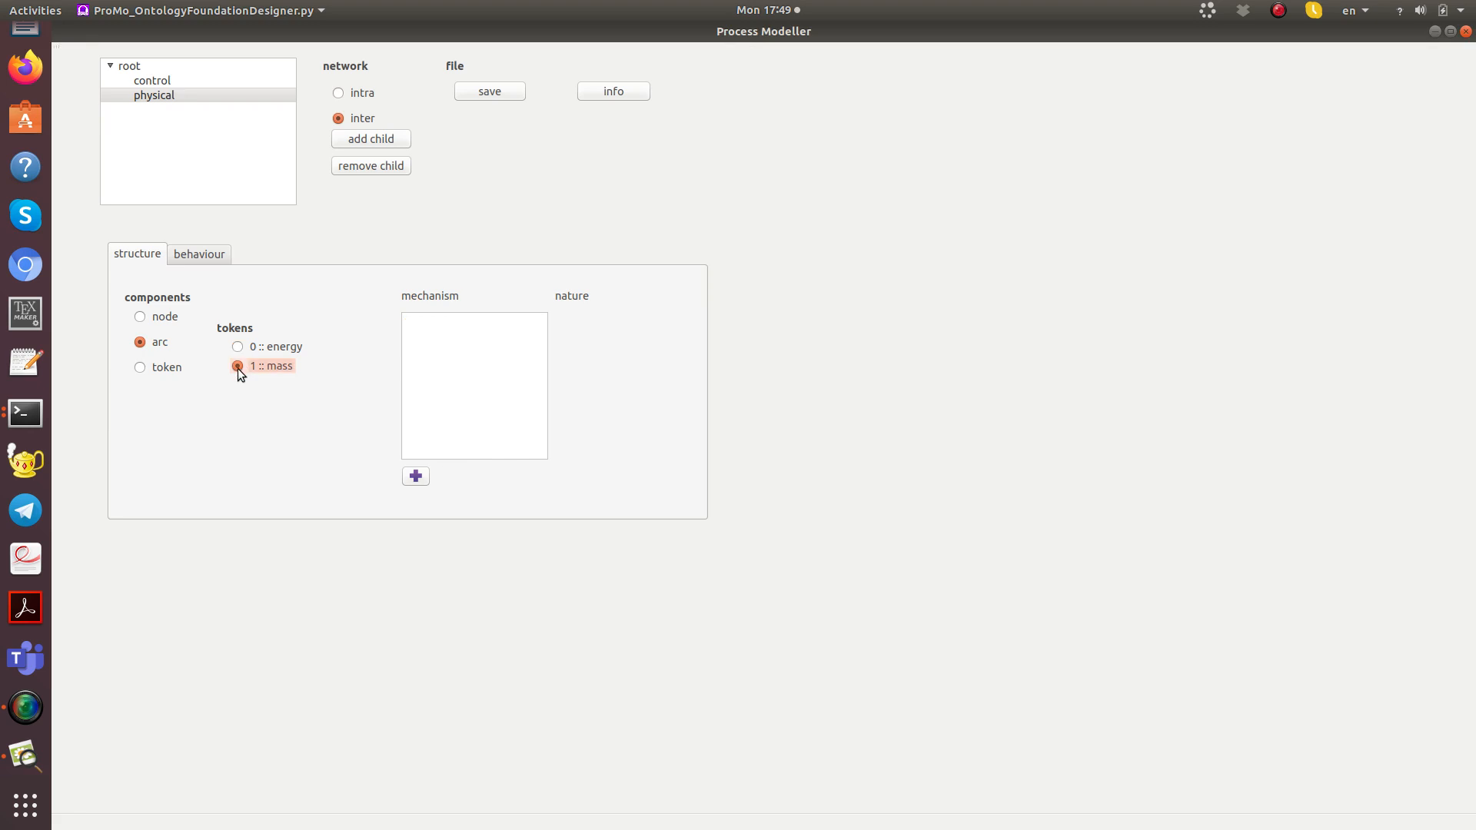
pyautogui.click(415, 477)
pyautogui.write('co')
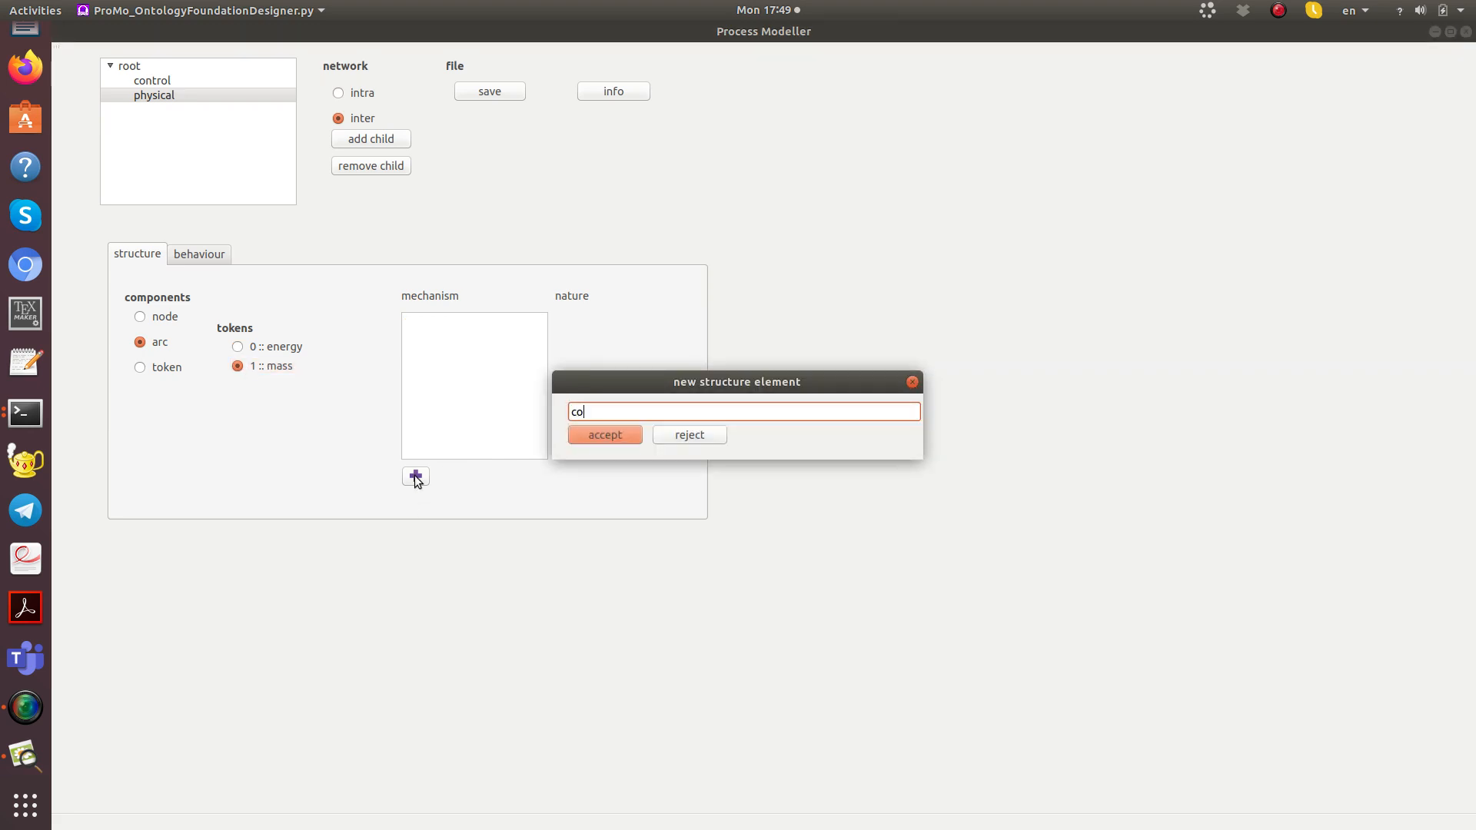
pyautogui.write('nvection')
pyautogui.press('Return')
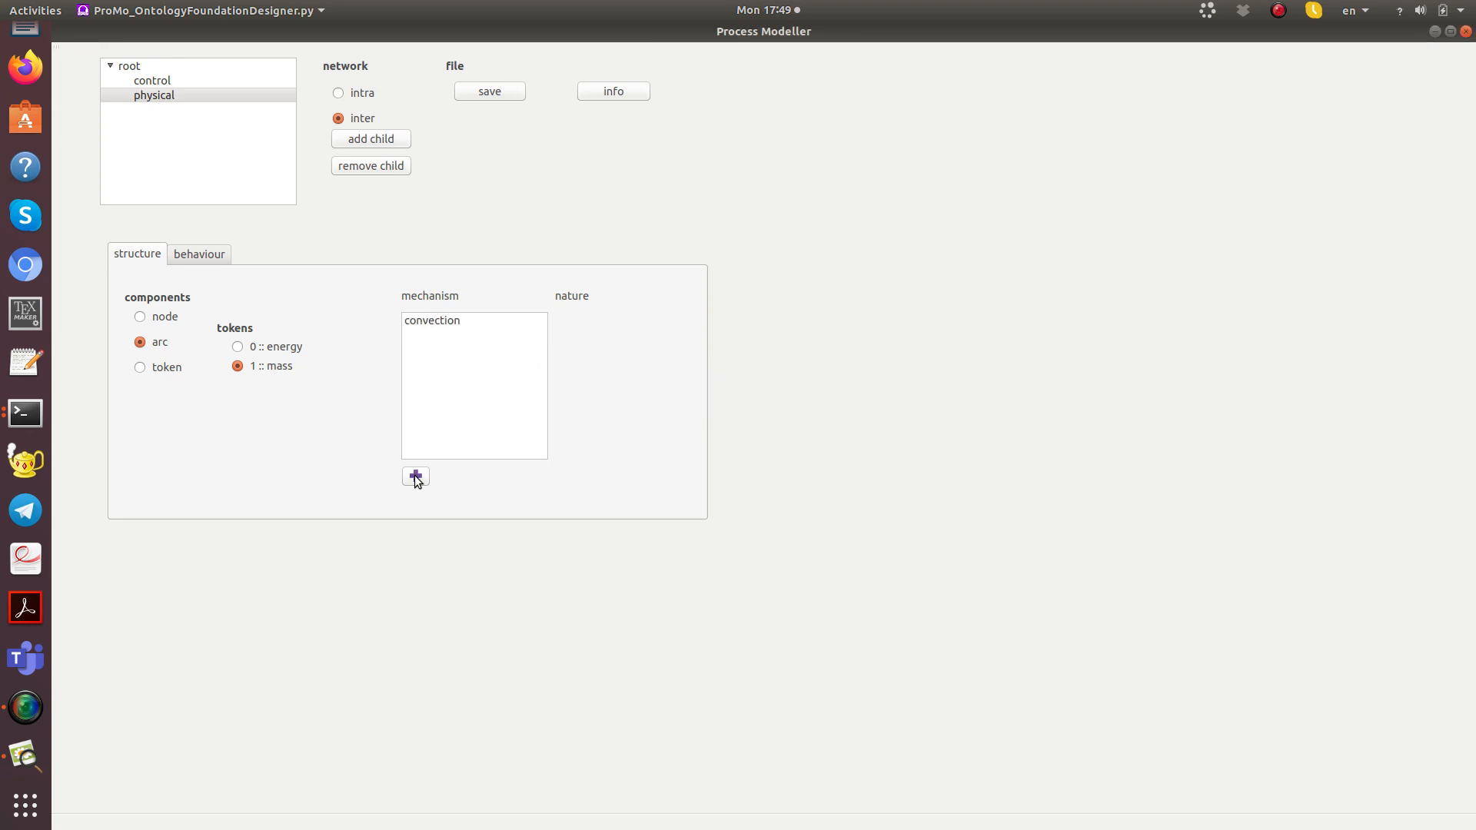
pyautogui.click(415, 477)
pyautogui.write('dif')
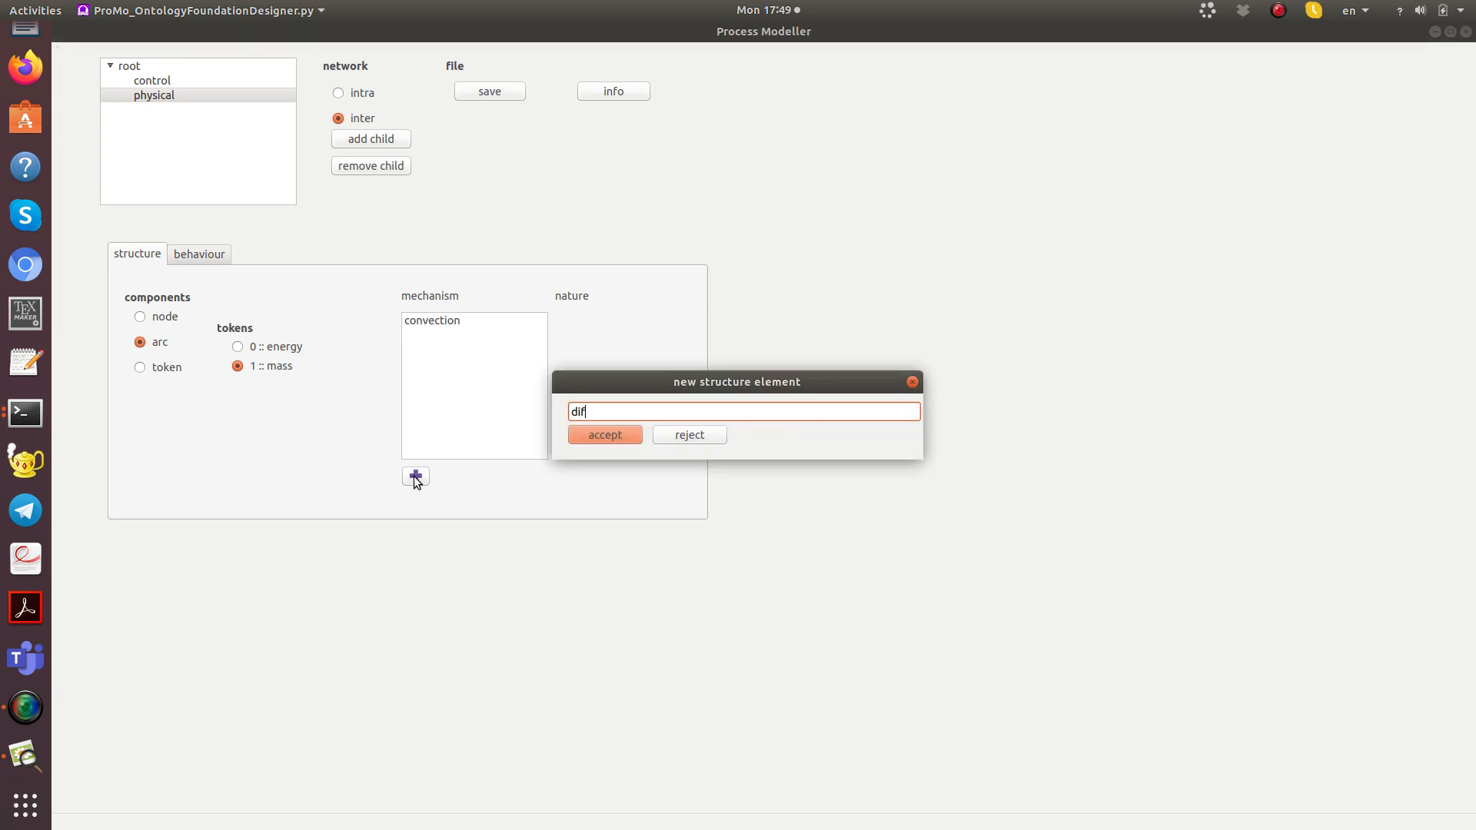
pyautogui.write('fusion')
pyautogui.press('Return')
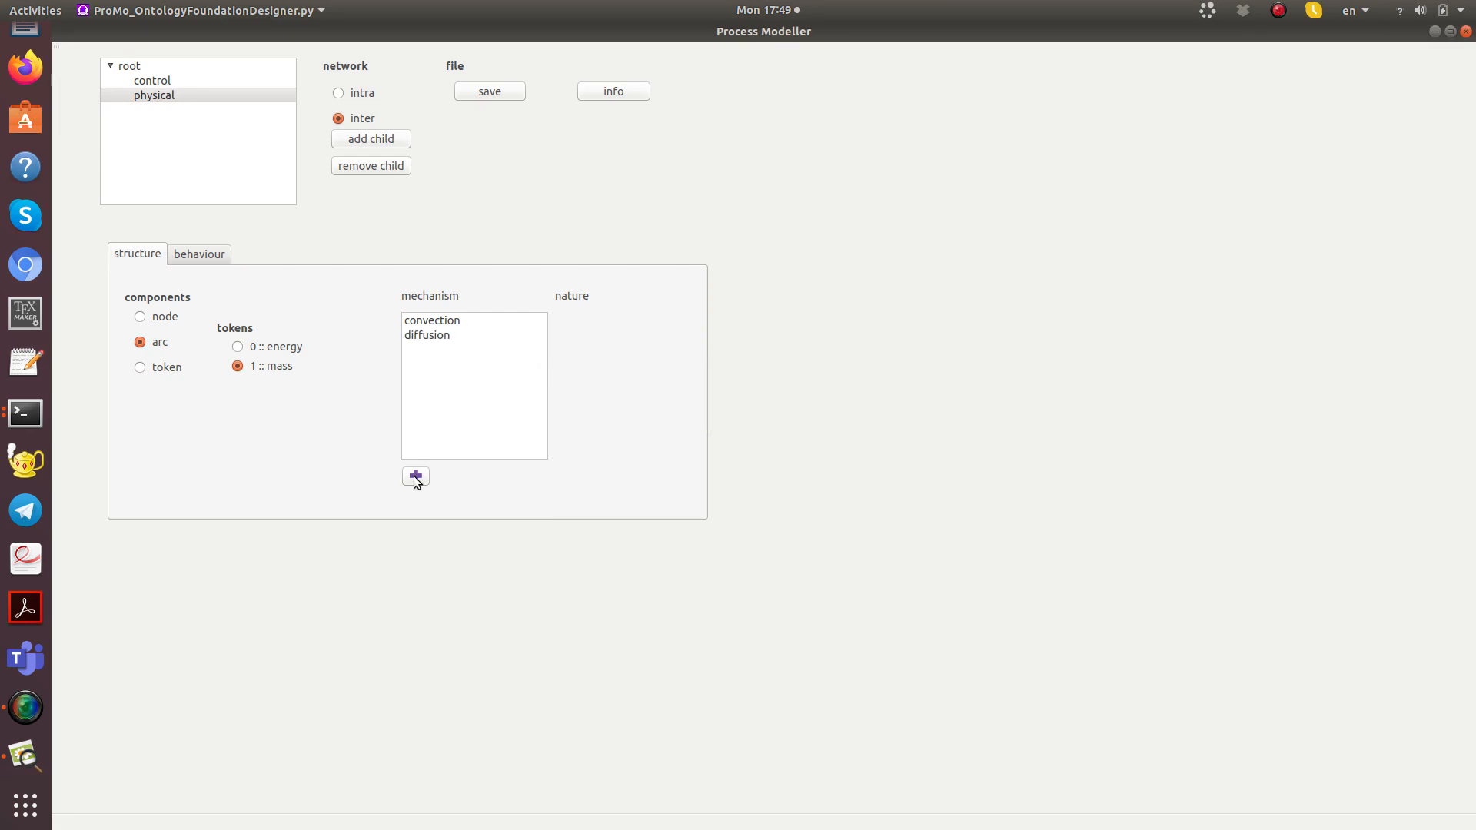
# Step: Add the nature "lumped" to both the convection and diffusion mechanisms of the mass token
pyautogui.click(419, 321)
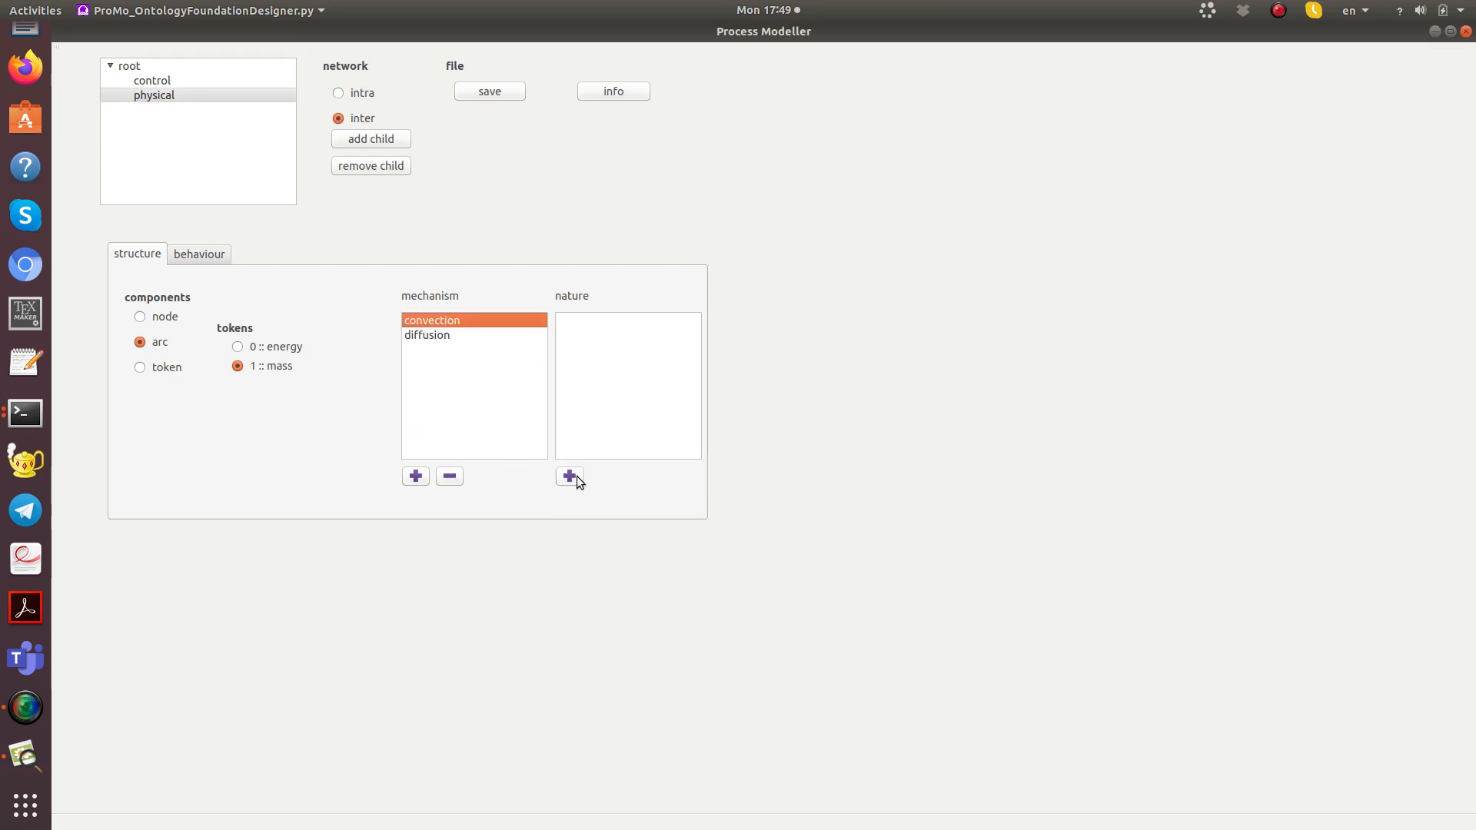
pyautogui.click(571, 477)
pyautogui.write('l')
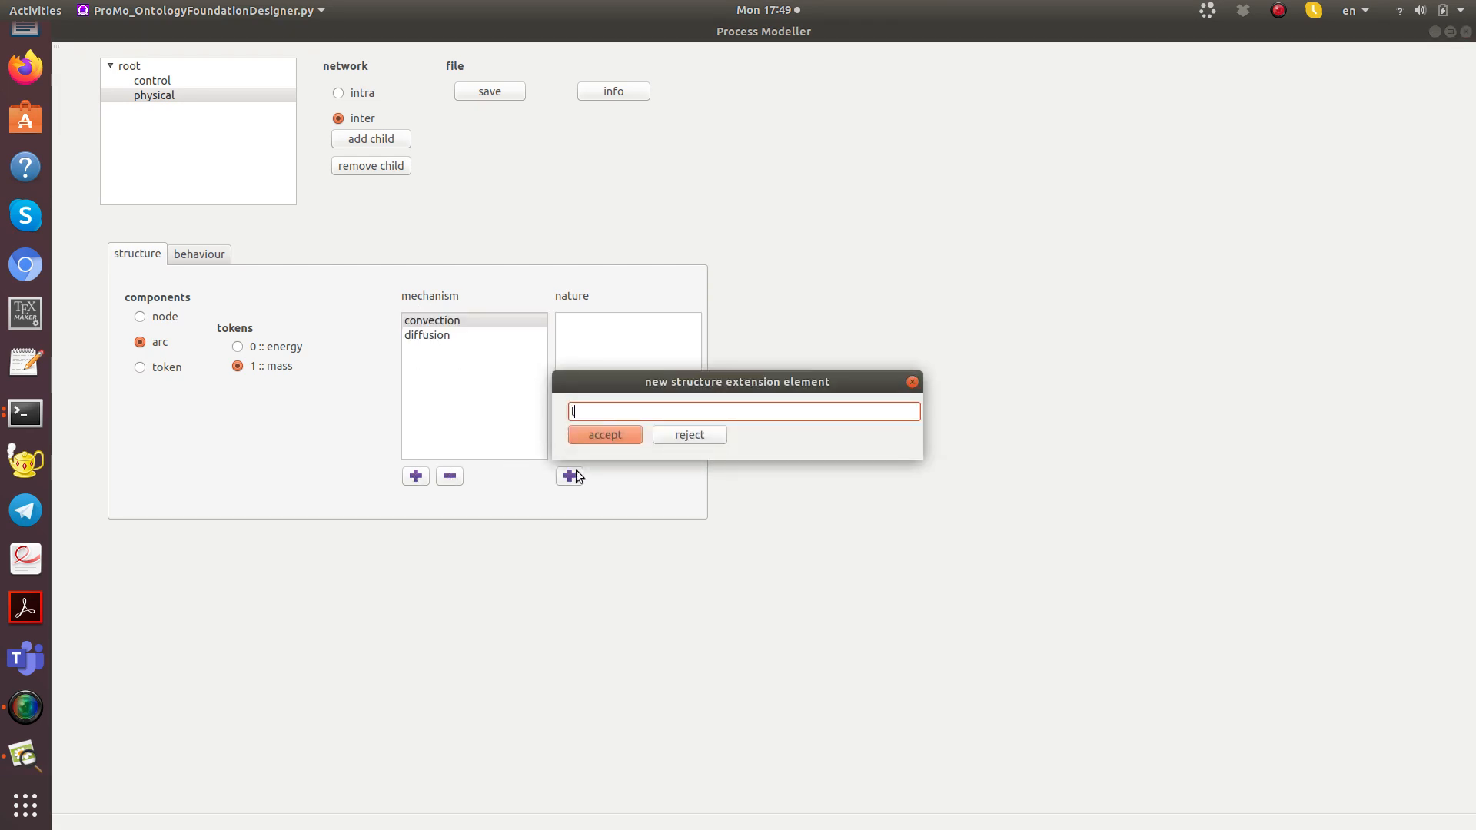
pyautogui.write('umped')
pyautogui.press('Return')
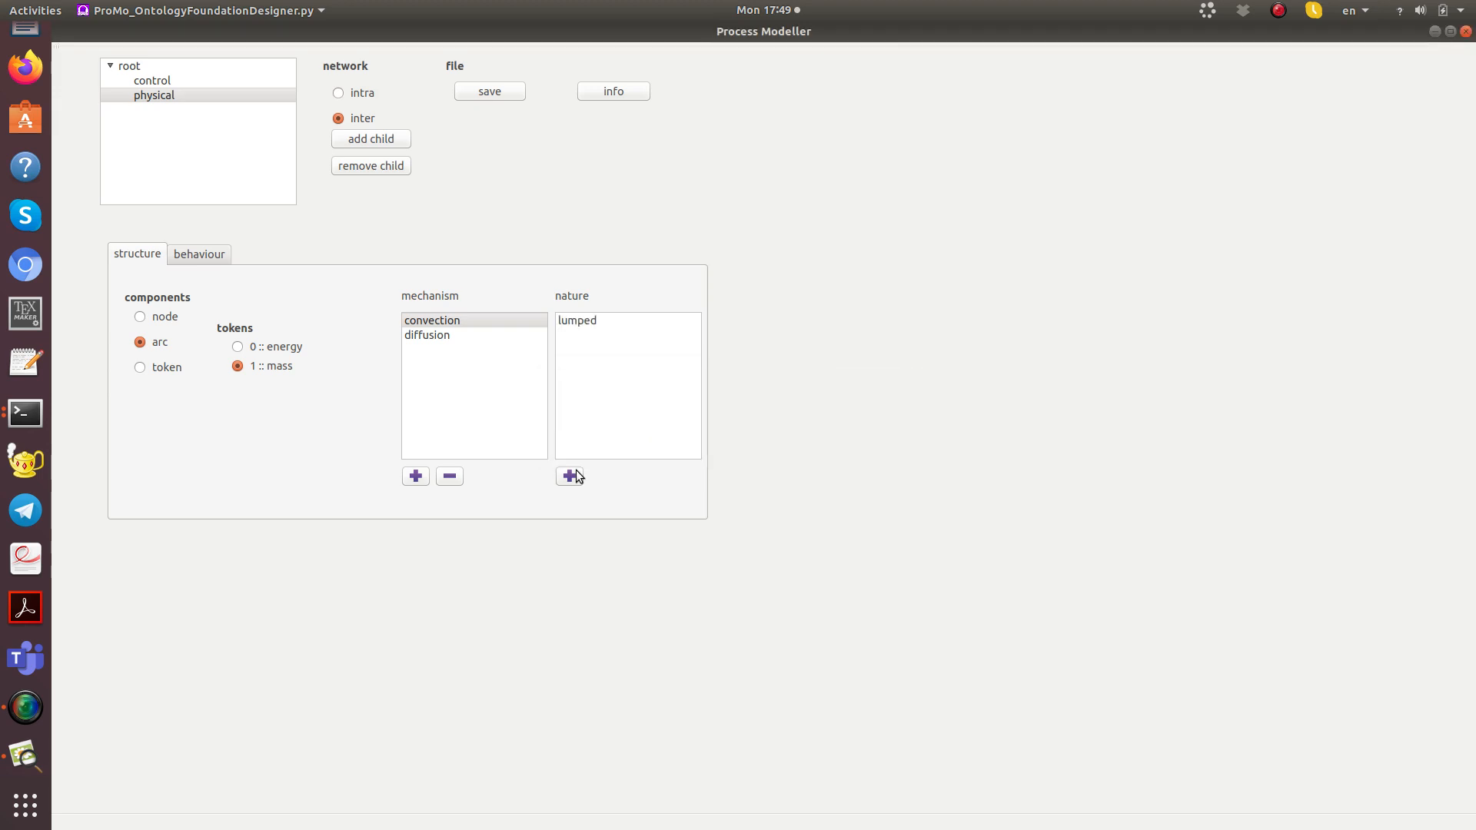
pyautogui.click(436, 337)
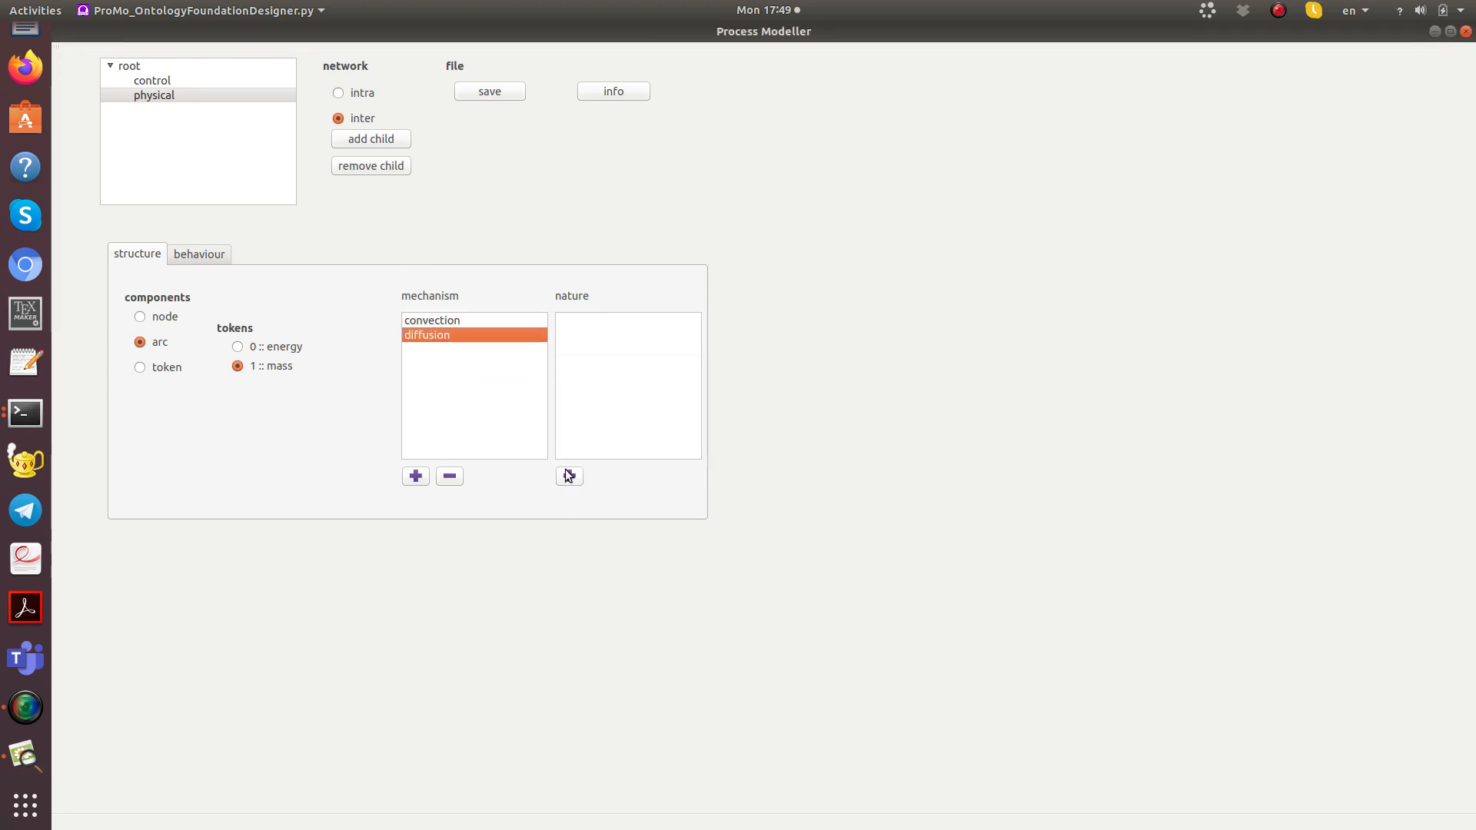
pyautogui.click(569, 476)
pyautogui.write('lumped')
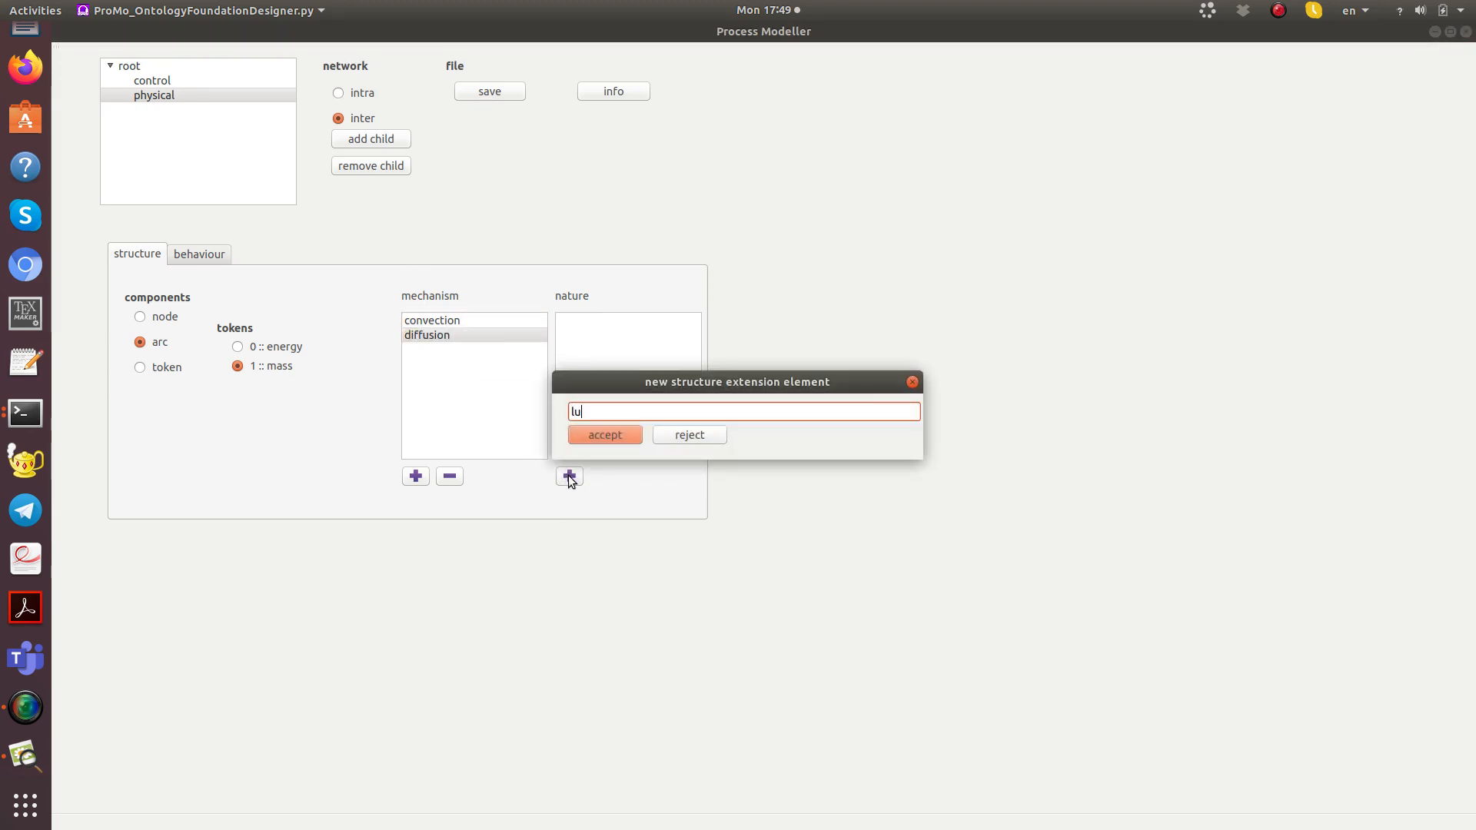
pyautogui.press('Return')
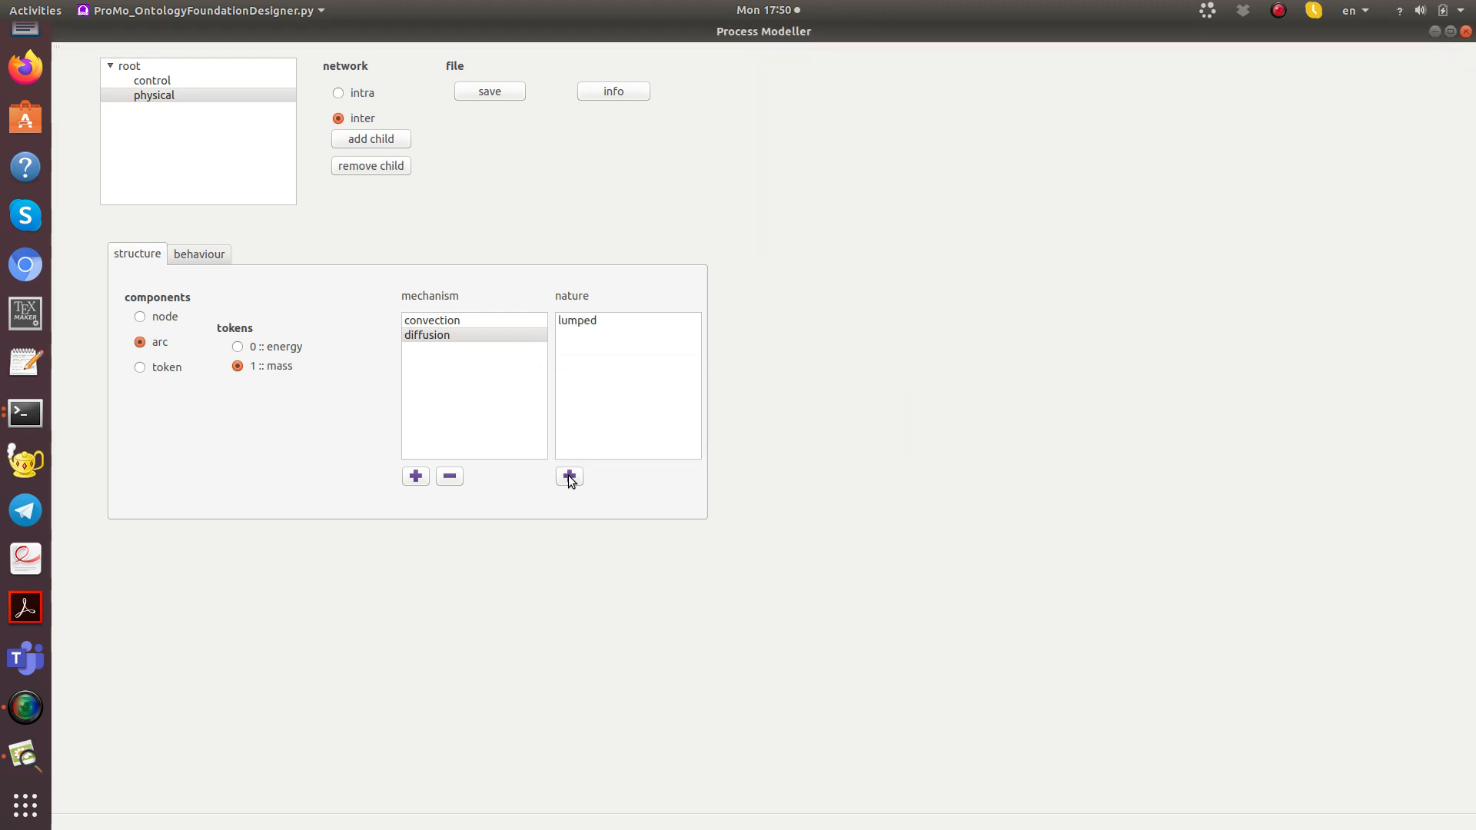
# Step: Add the behaviour element "secondaryState" to the node component of the physical network
pyautogui.click(178, 254)
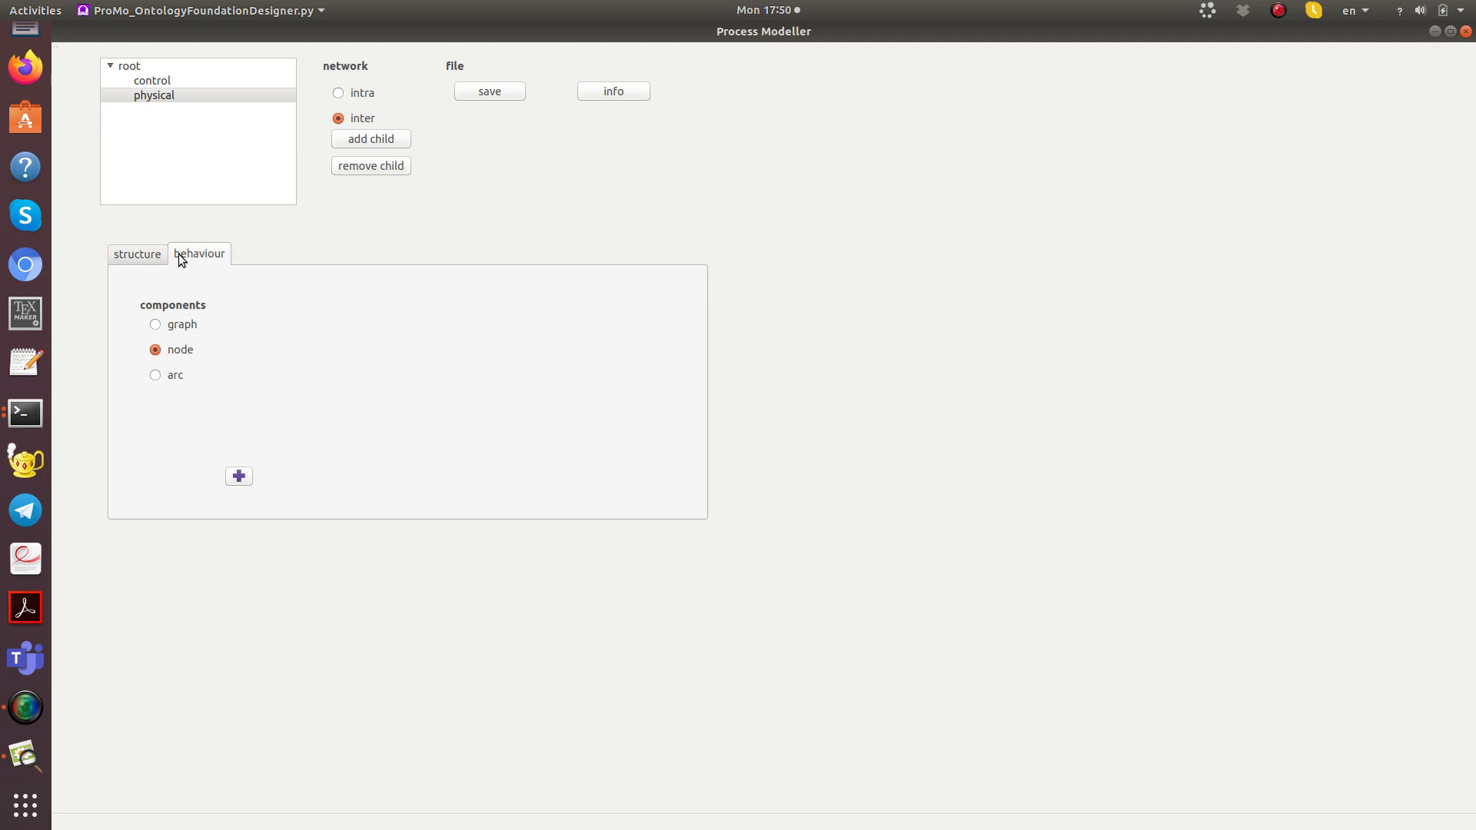
pyautogui.click(157, 322)
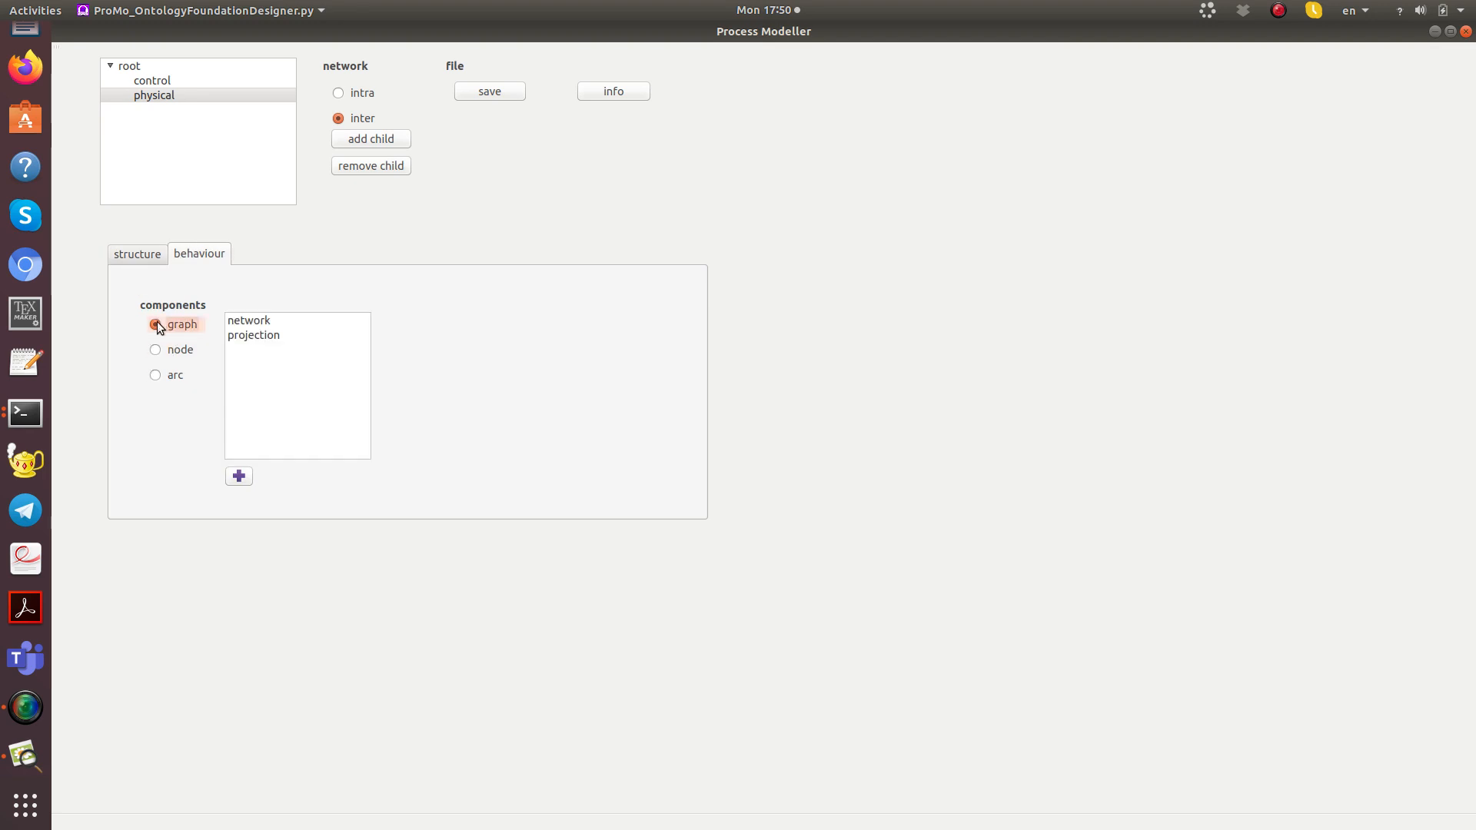
pyautogui.click(155, 351)
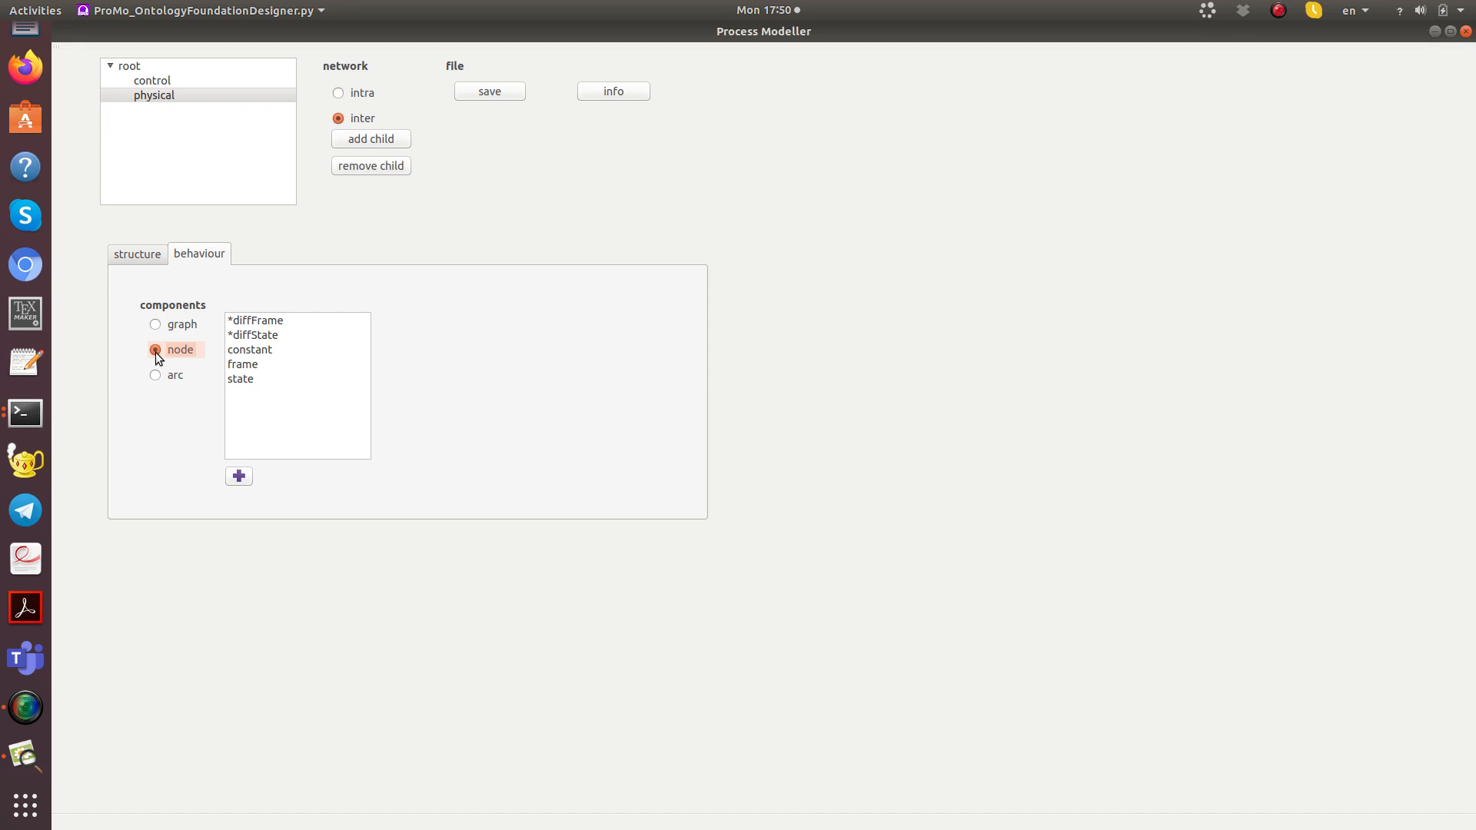
pyautogui.click(235, 475)
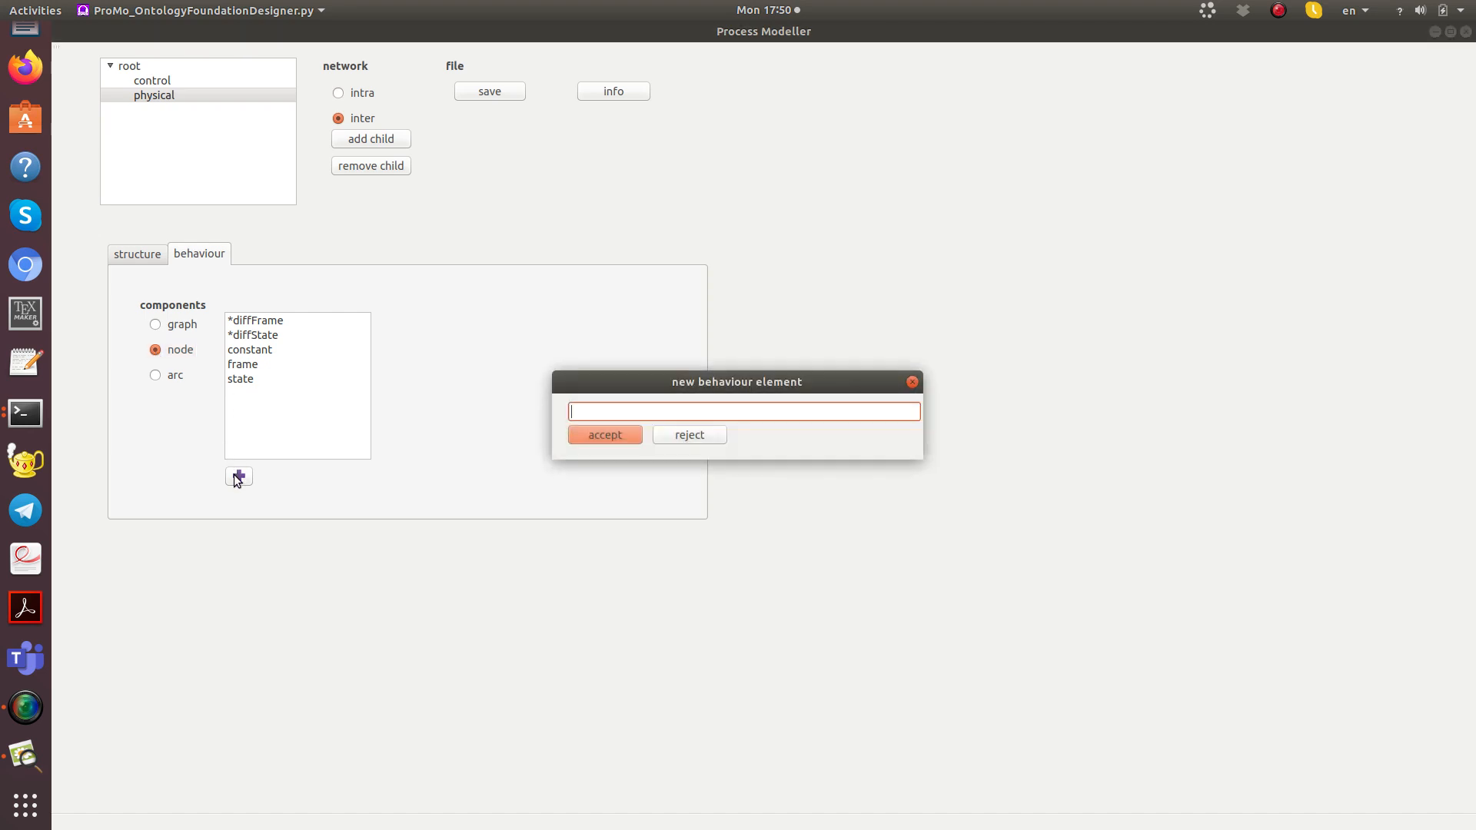
pyautogui.write('secondaryState')
pyautogui.press('Return')
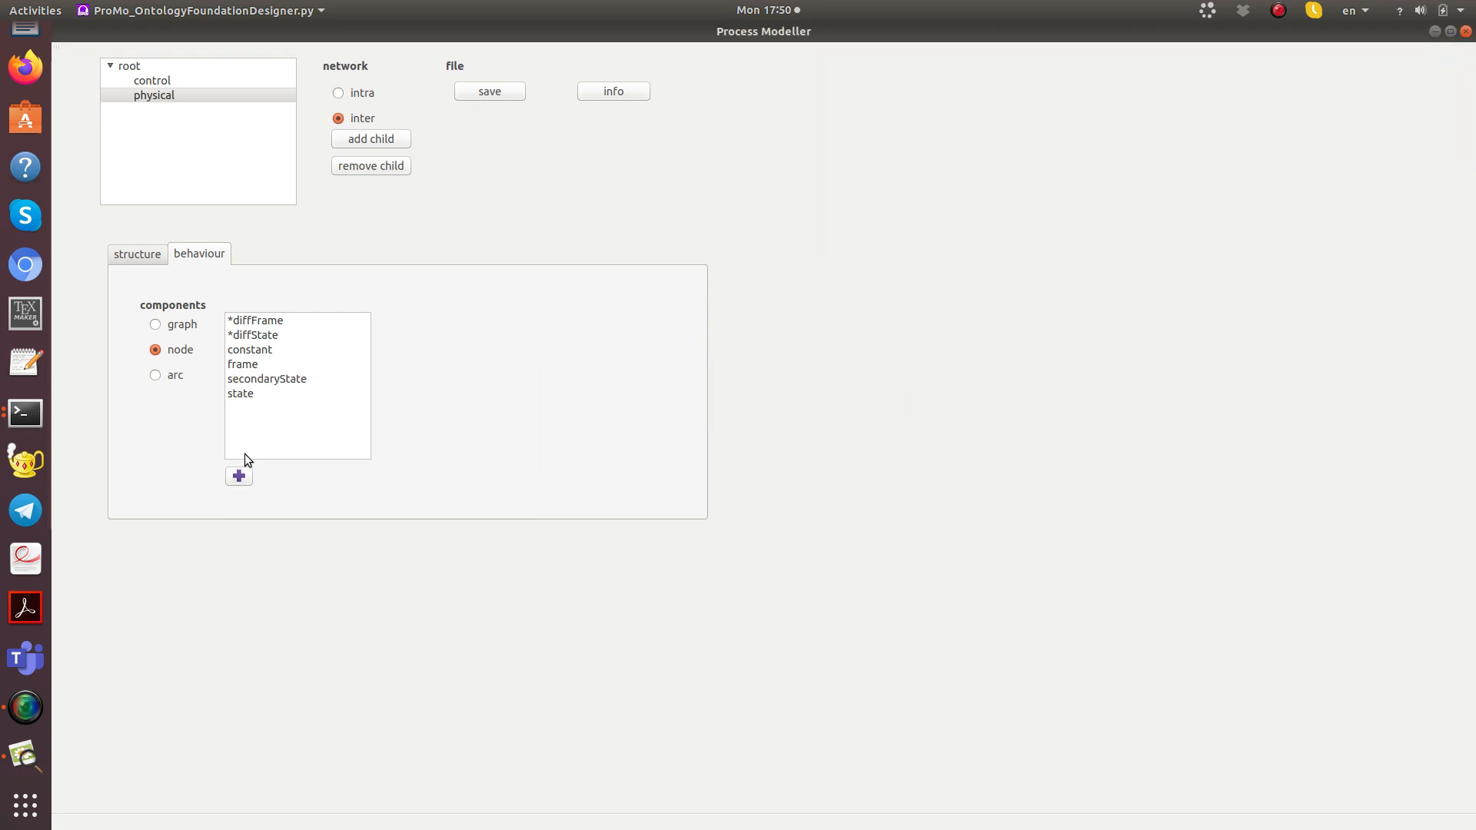
# Step: Add the behaviour element "effort" to the physical network's node component and save the ontology
pyautogui.press('f')
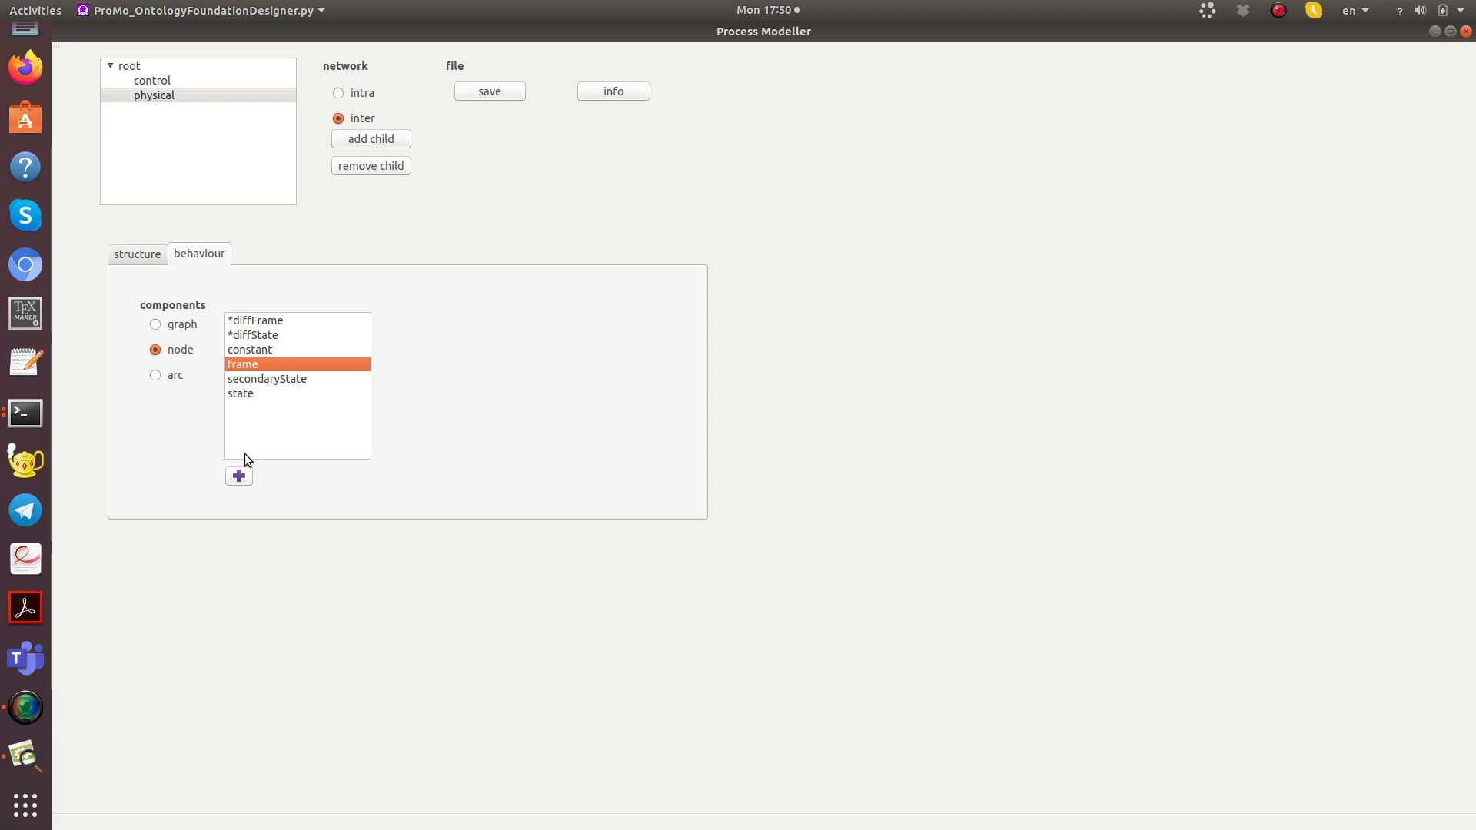
pyautogui.click(246, 474)
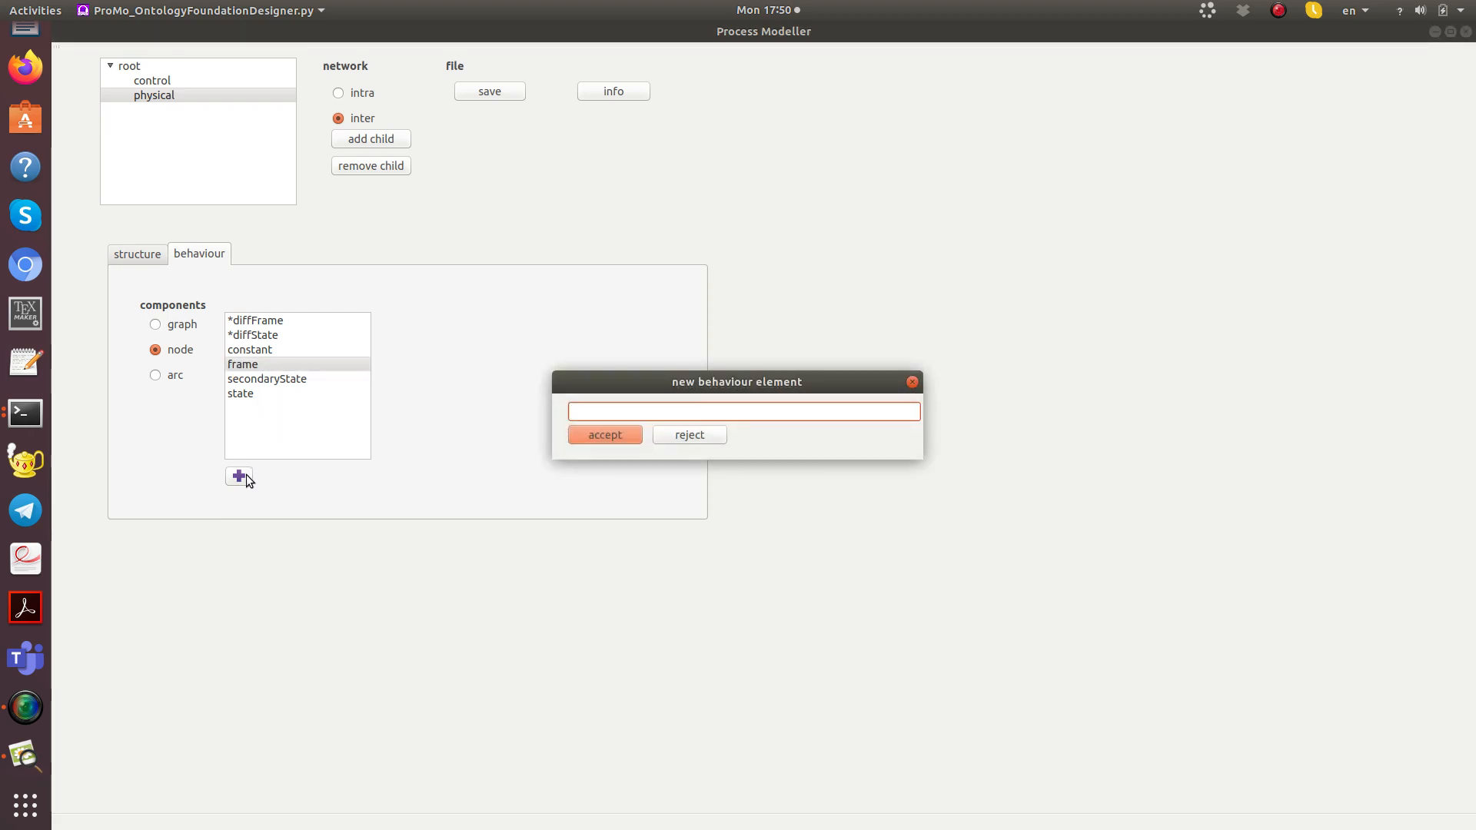
pyautogui.write('effort')
pyautogui.press('Return')
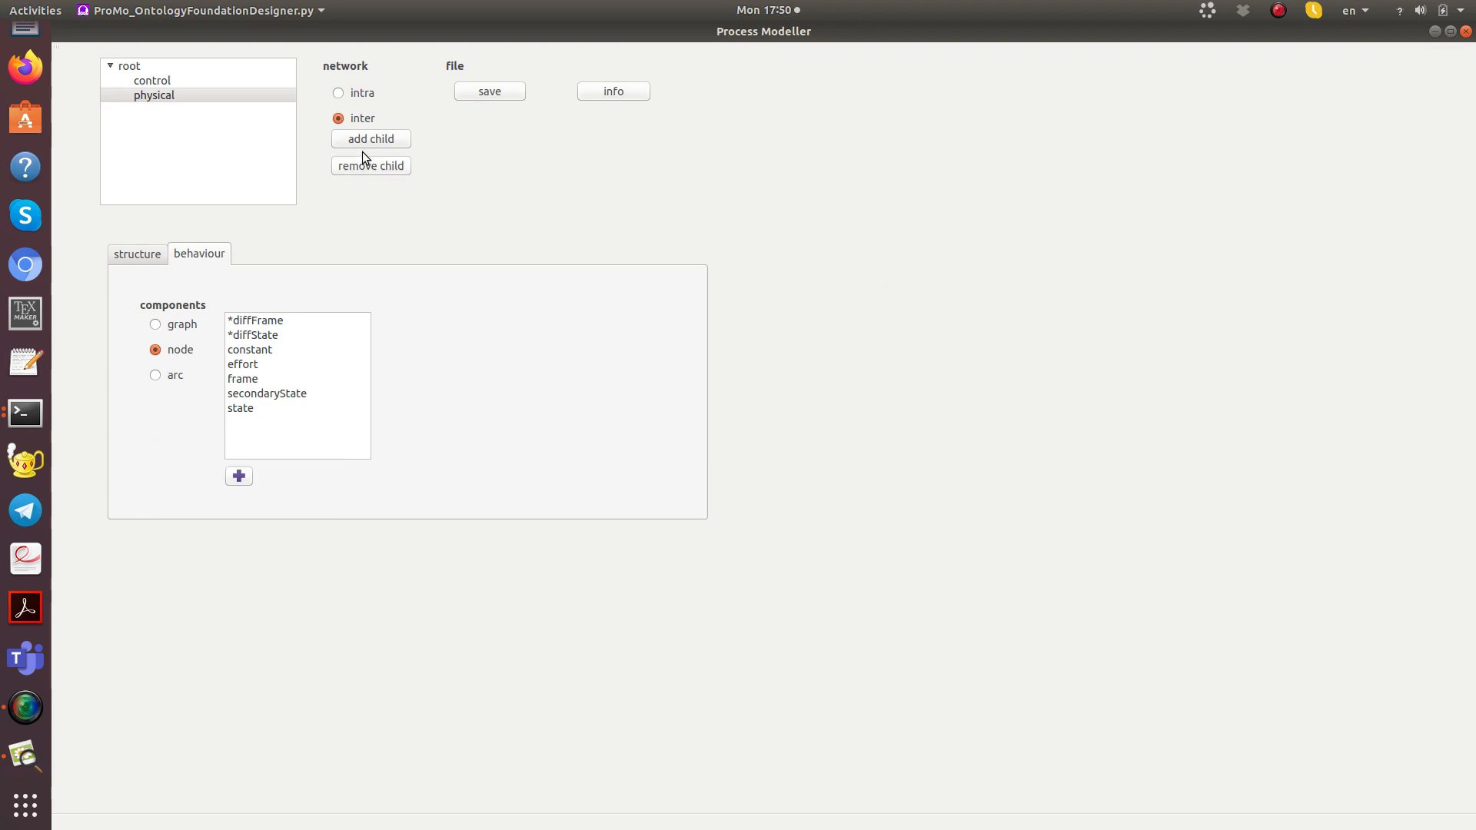
pyautogui.click(500, 92)
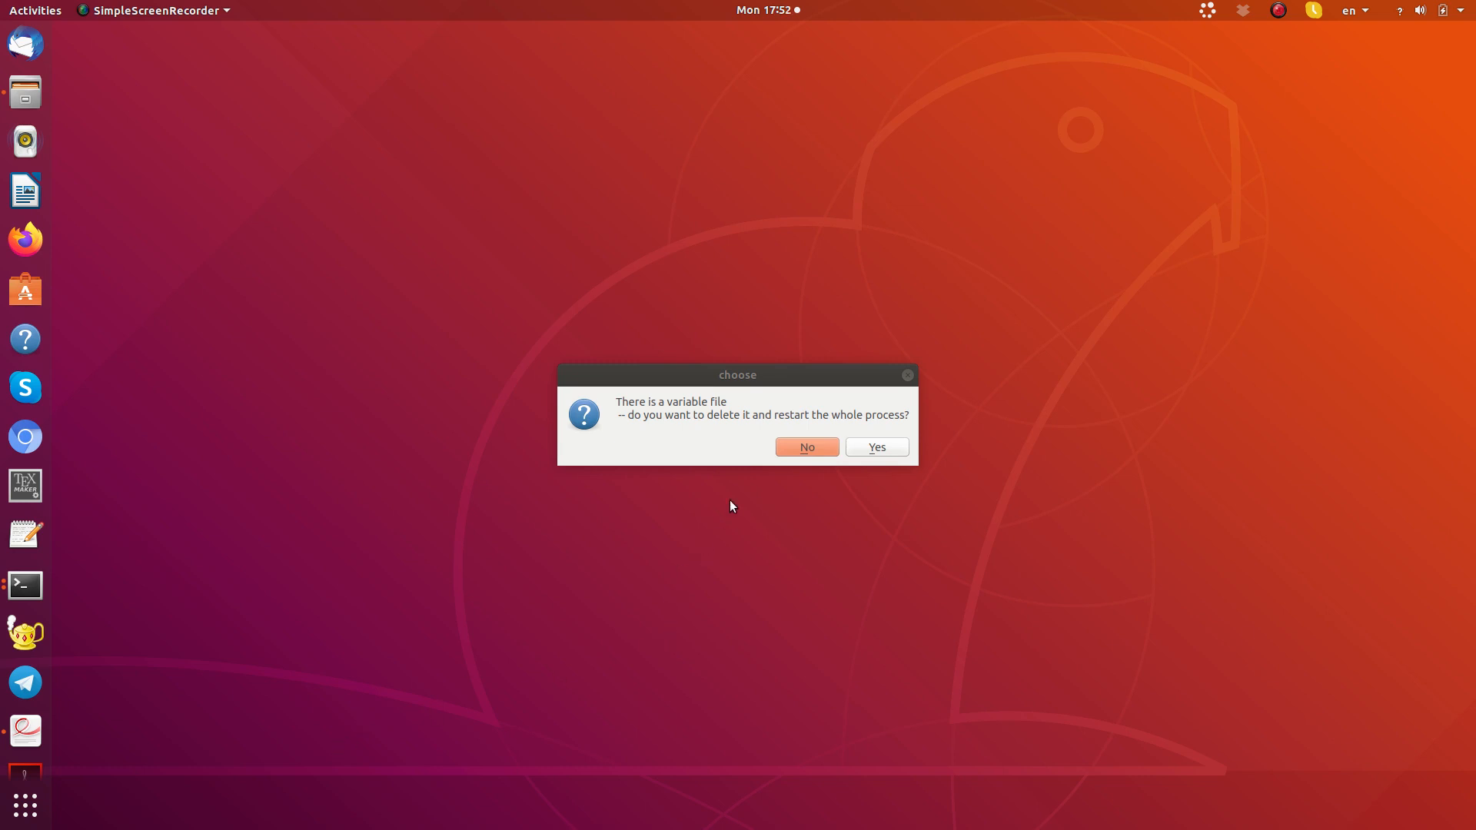
# Step: Open the existing ontology while keeping its variable file, and display its root network alongside tree.pdf in the Document Viewer
pyautogui.click(806, 448)
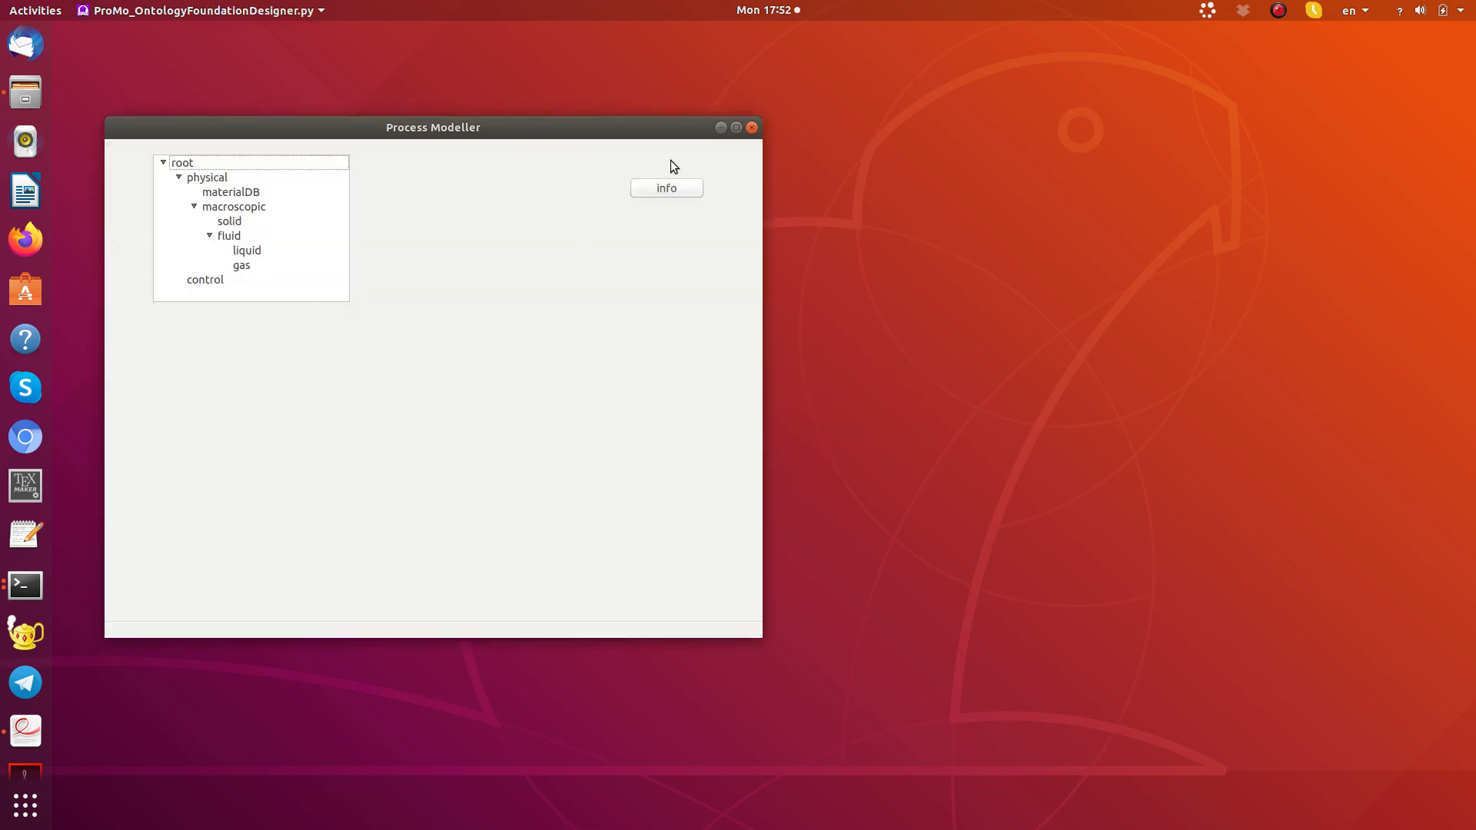
pyautogui.click(736, 127)
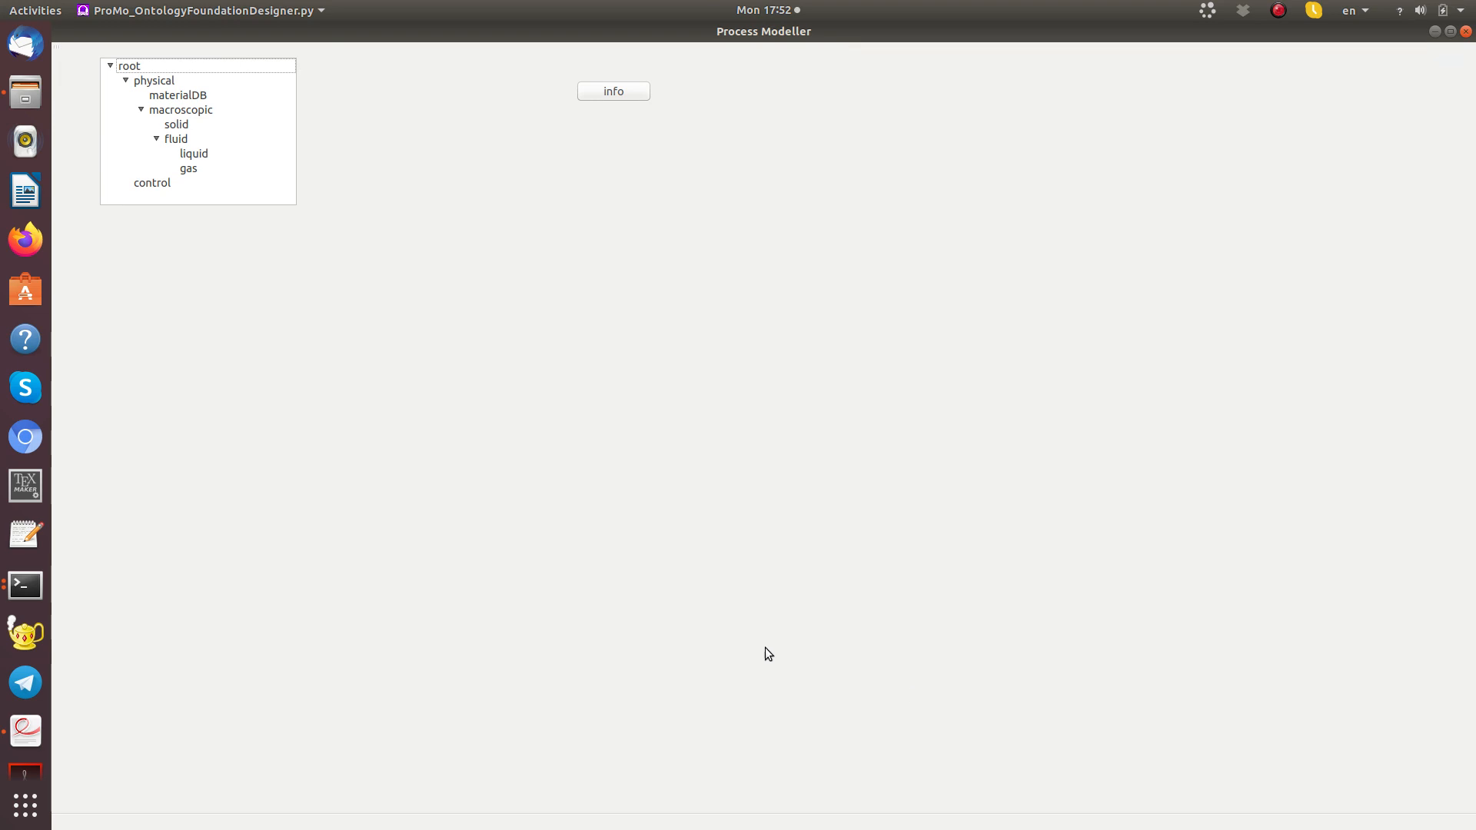
pyautogui.click(135, 65)
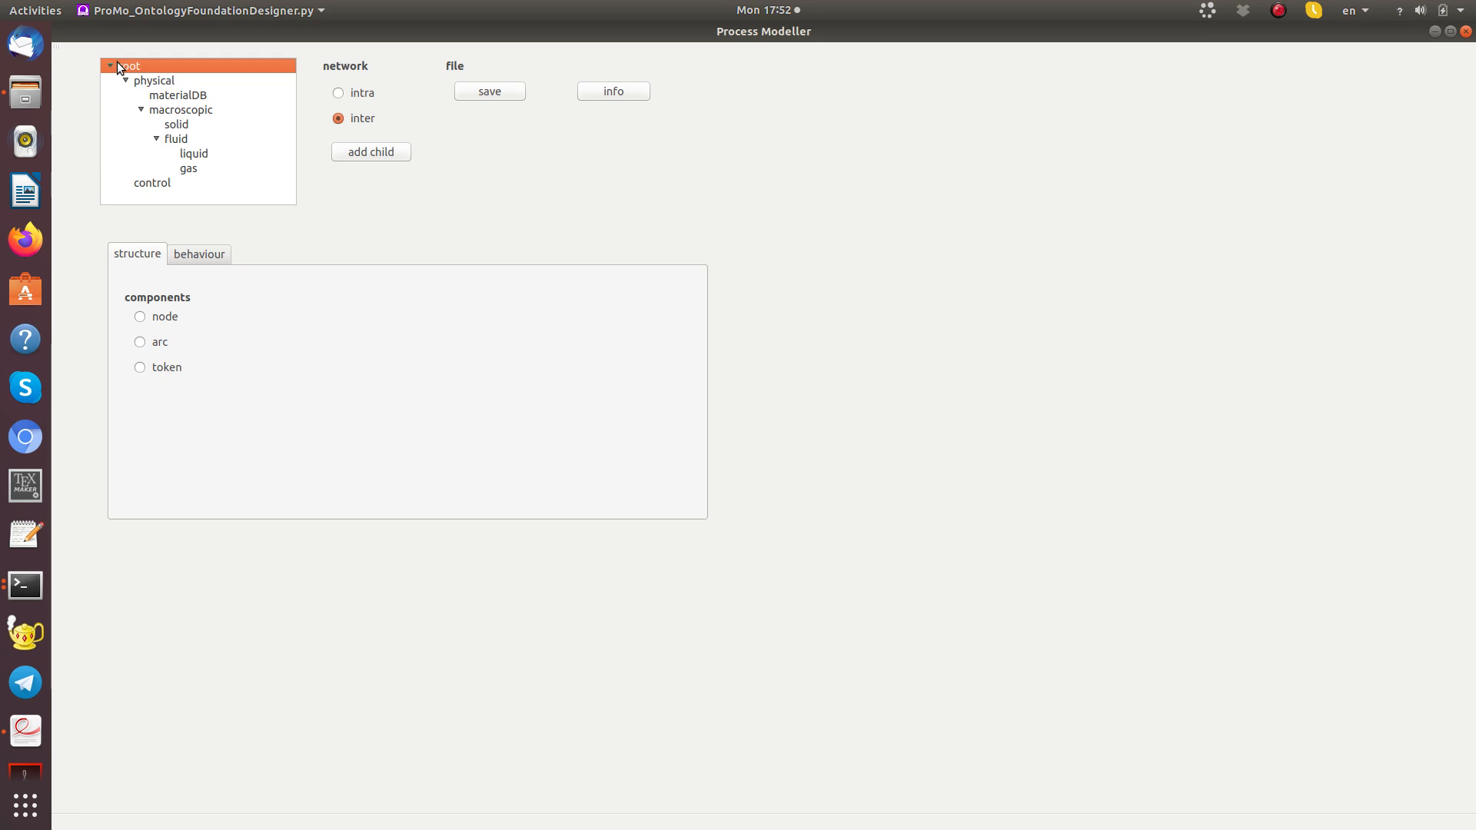
pyautogui.click(25, 731)
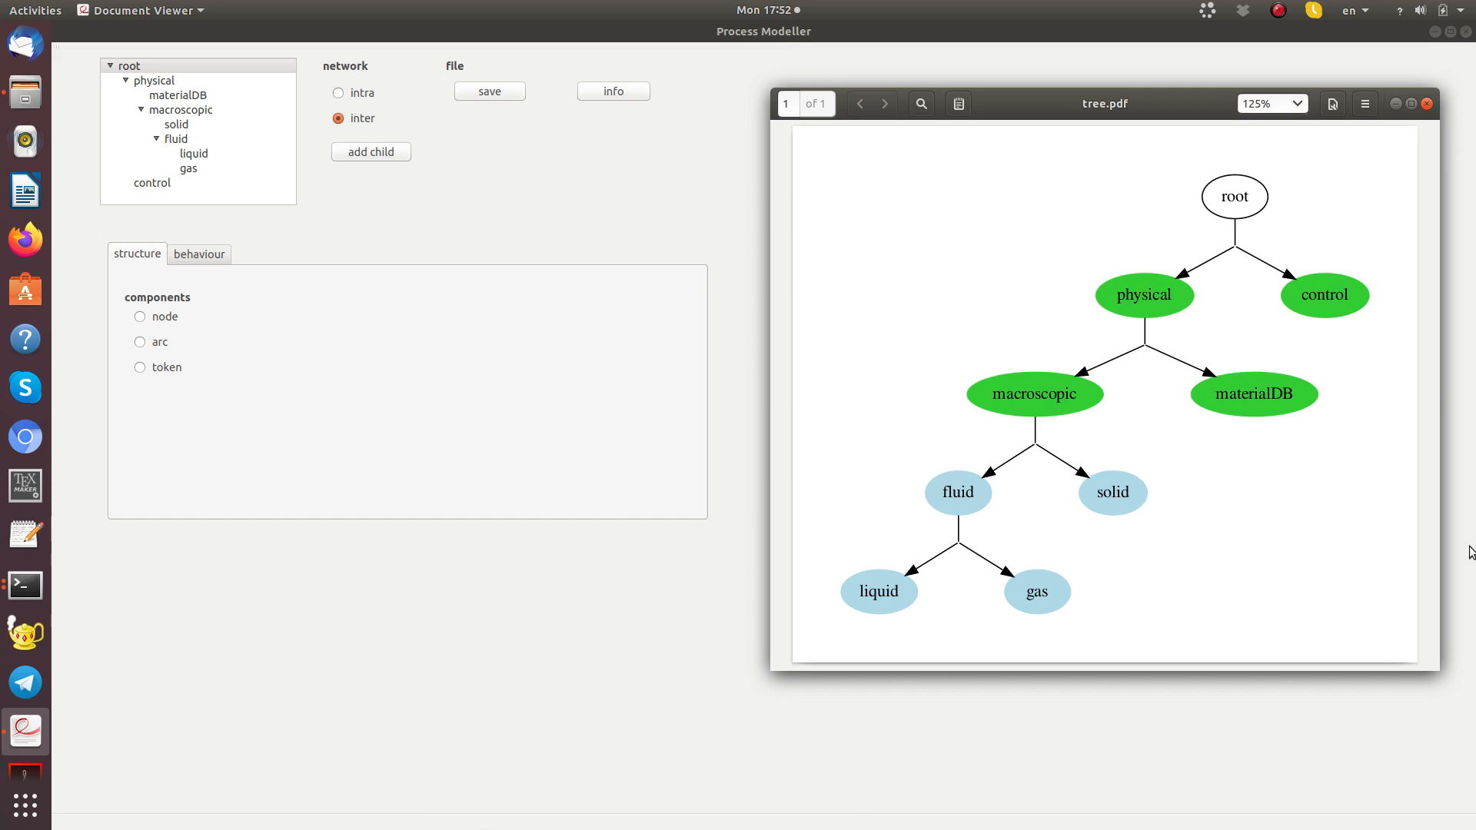